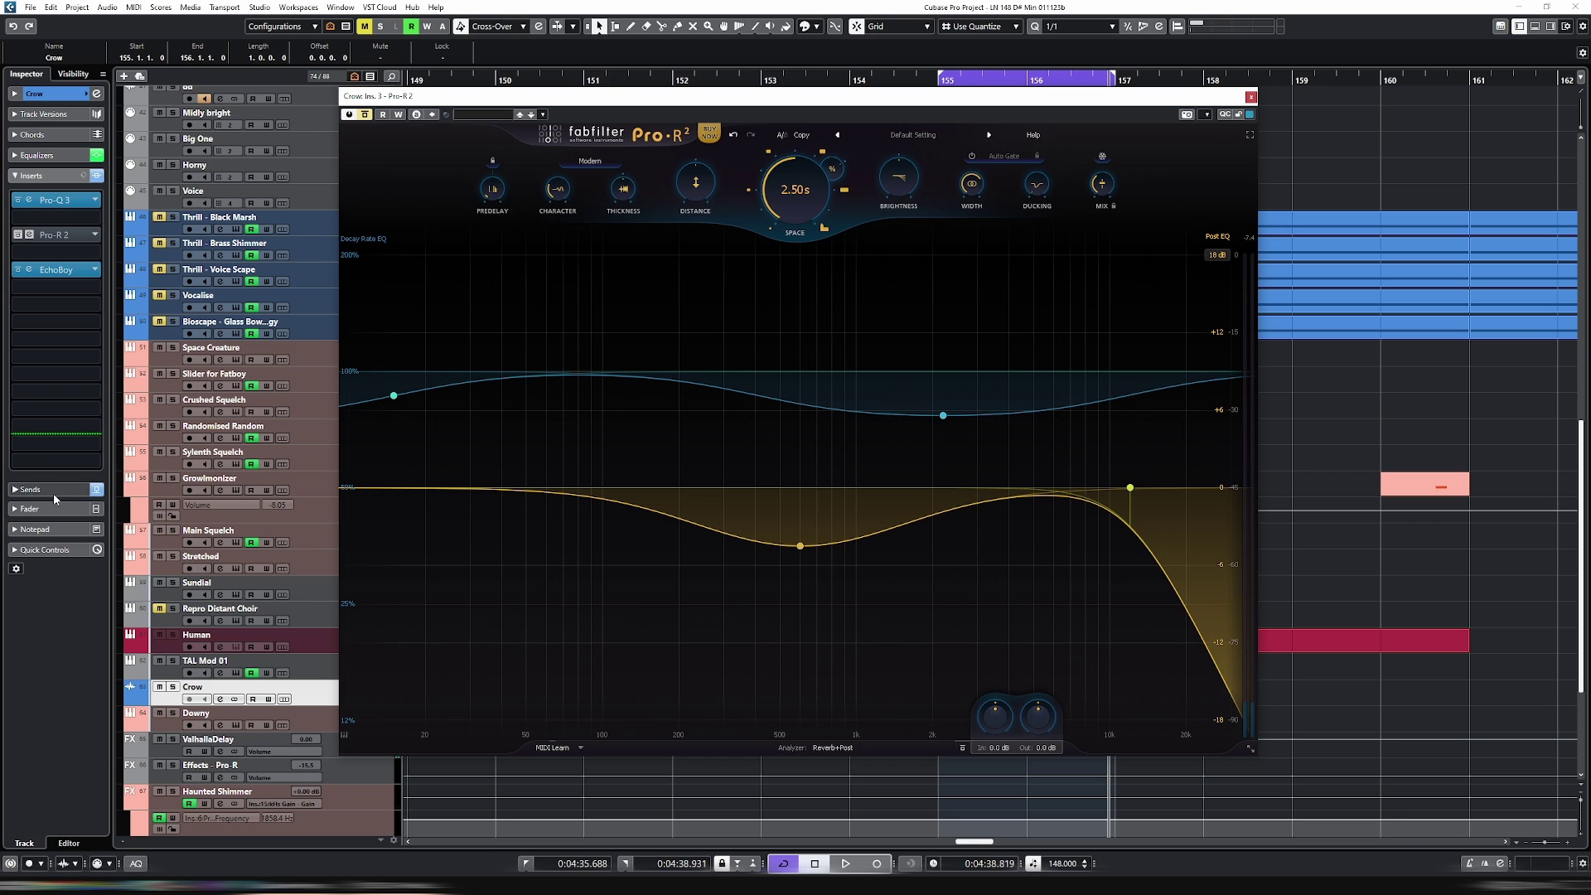
Step: Load AudioThing's Fog Convolver 2 into the Crow track's empty second insert slot, listing plug-ins by developer, and enlarge its window
{"action": "left_click", "coordinate": [51, 489]}
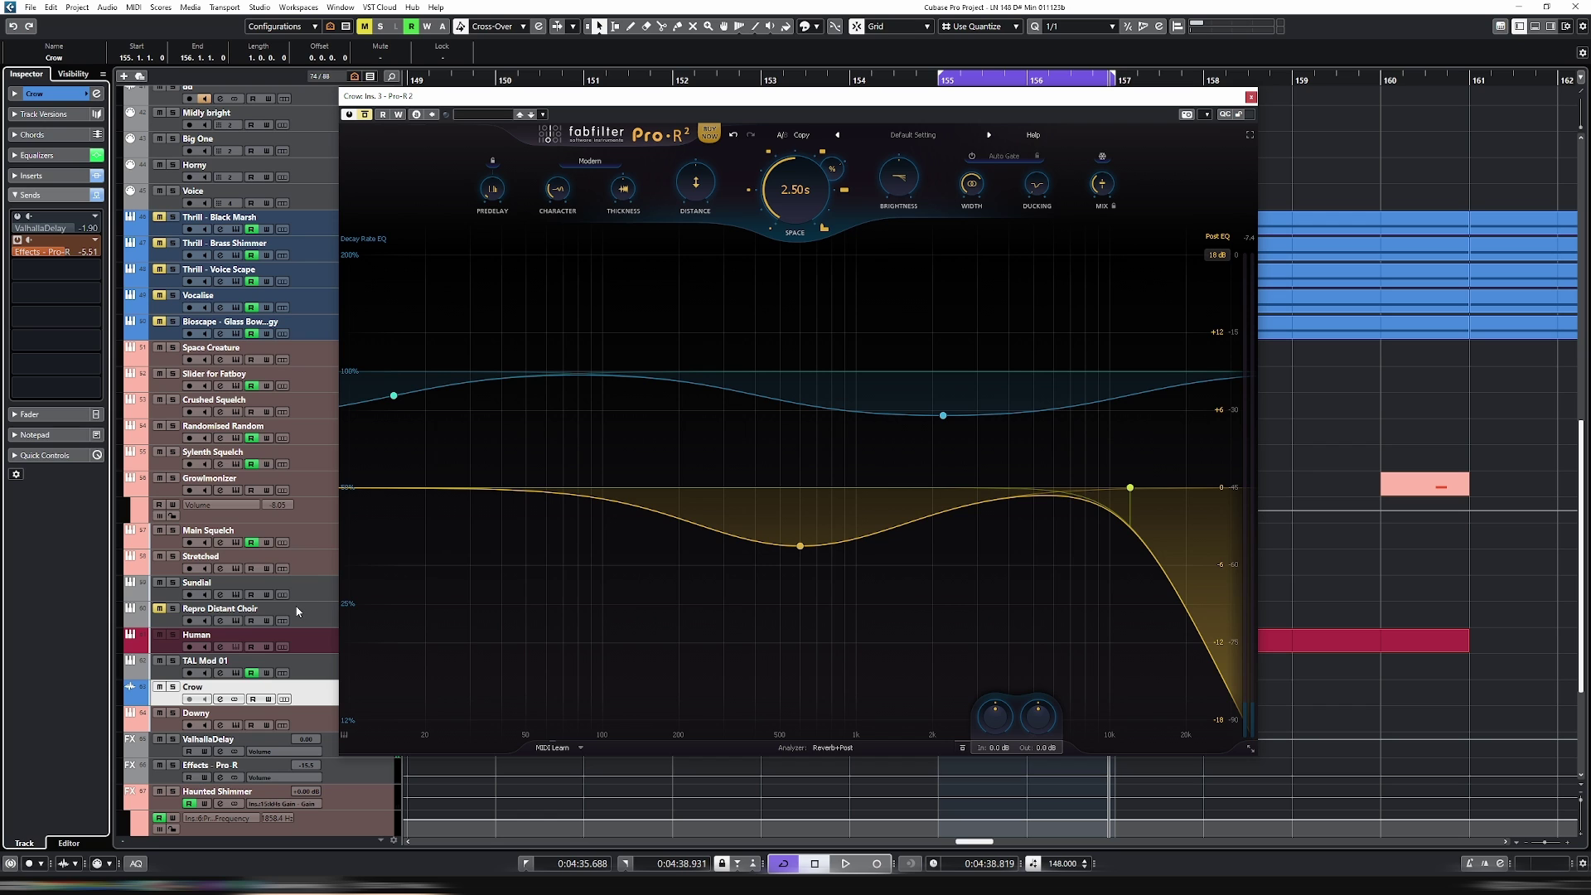
{"action": "left_click", "coordinate": [32, 175]}
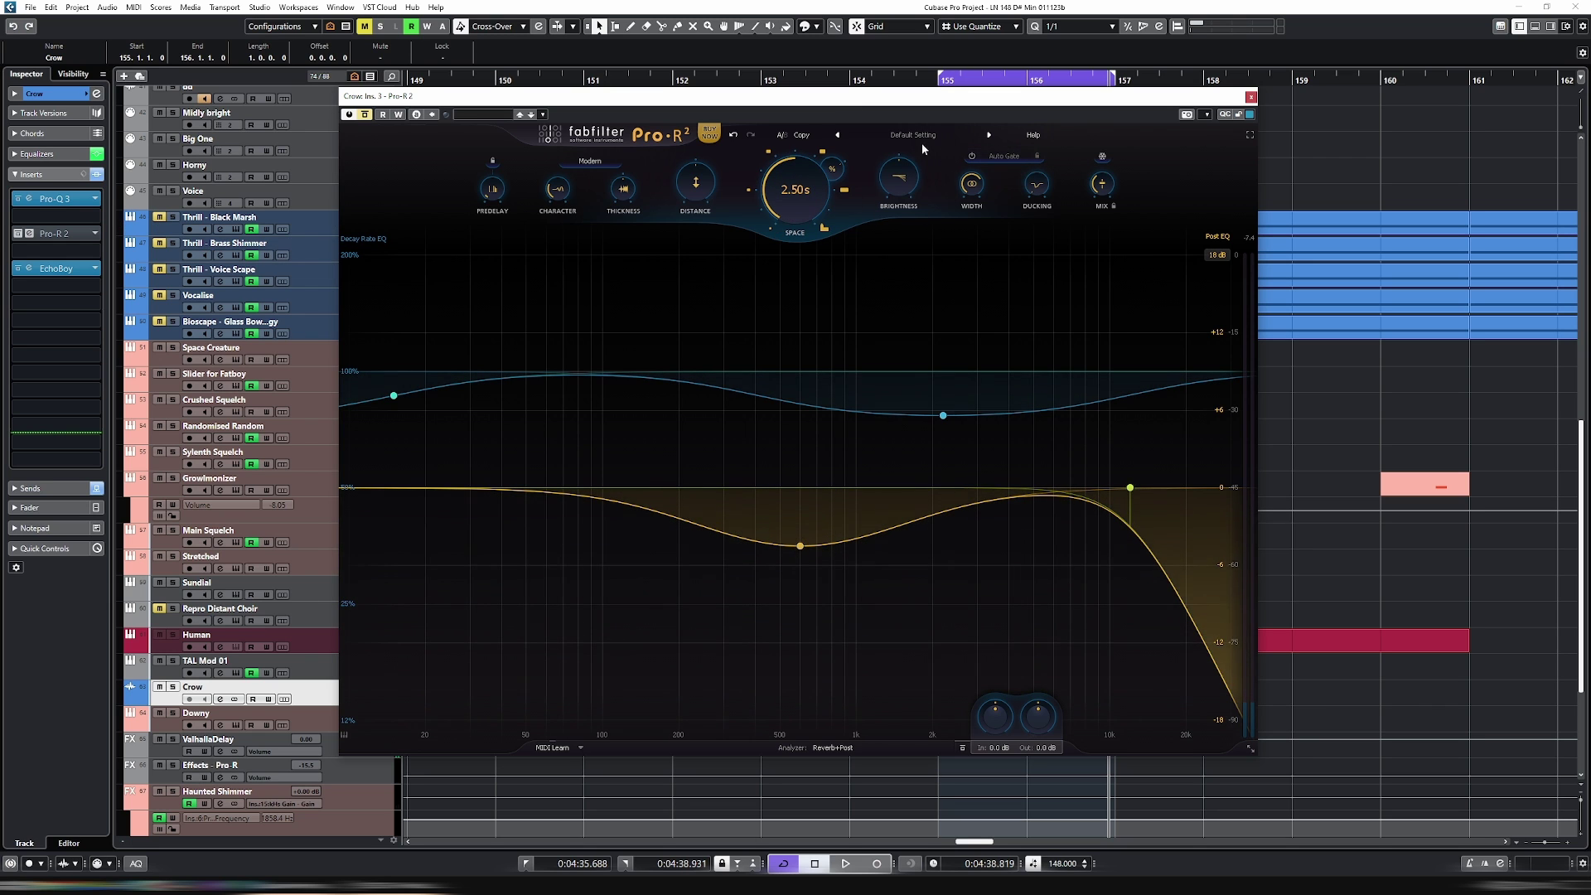
{"action": "left_click", "coordinate": [48, 219]}
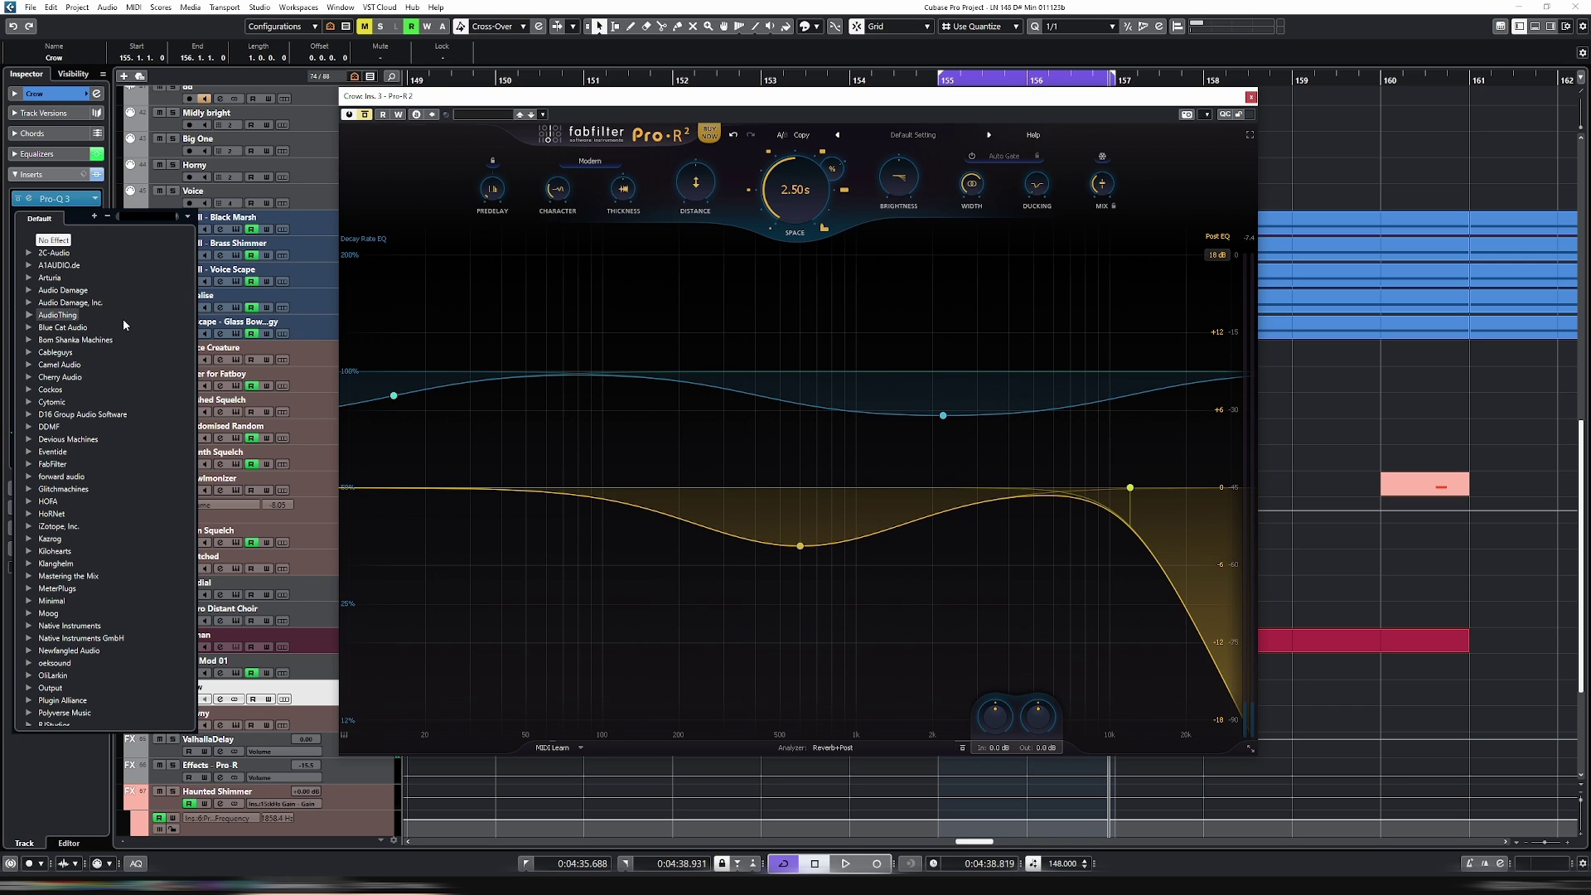
{"action": "left_click", "coordinate": [179, 221]}
{"action": "left_click", "coordinate": [208, 253]}
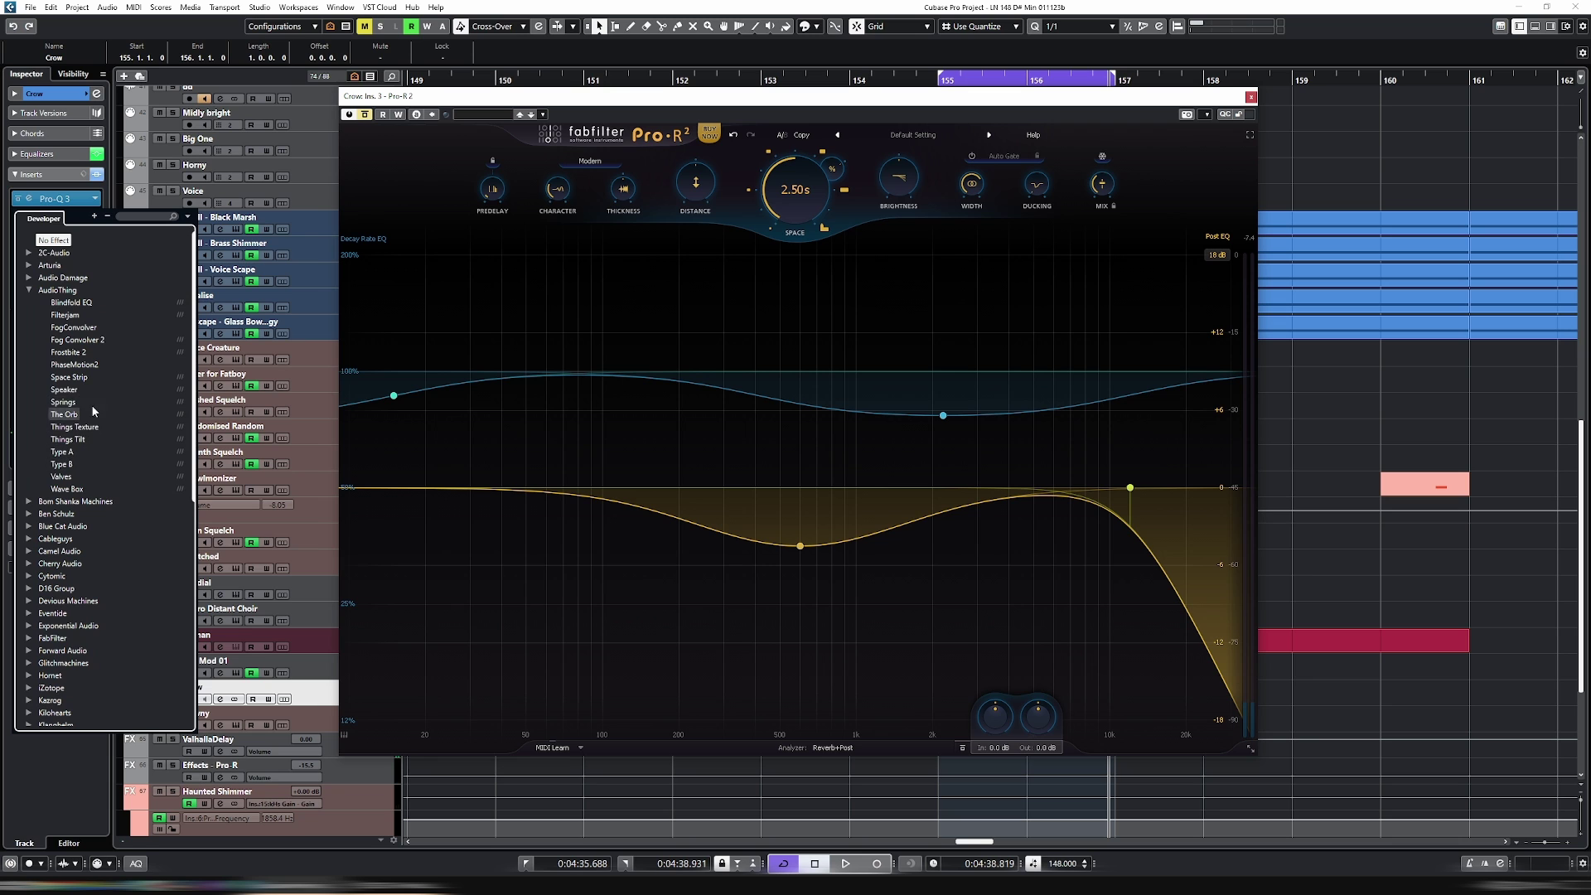
{"action": "left_click", "coordinate": [81, 340]}
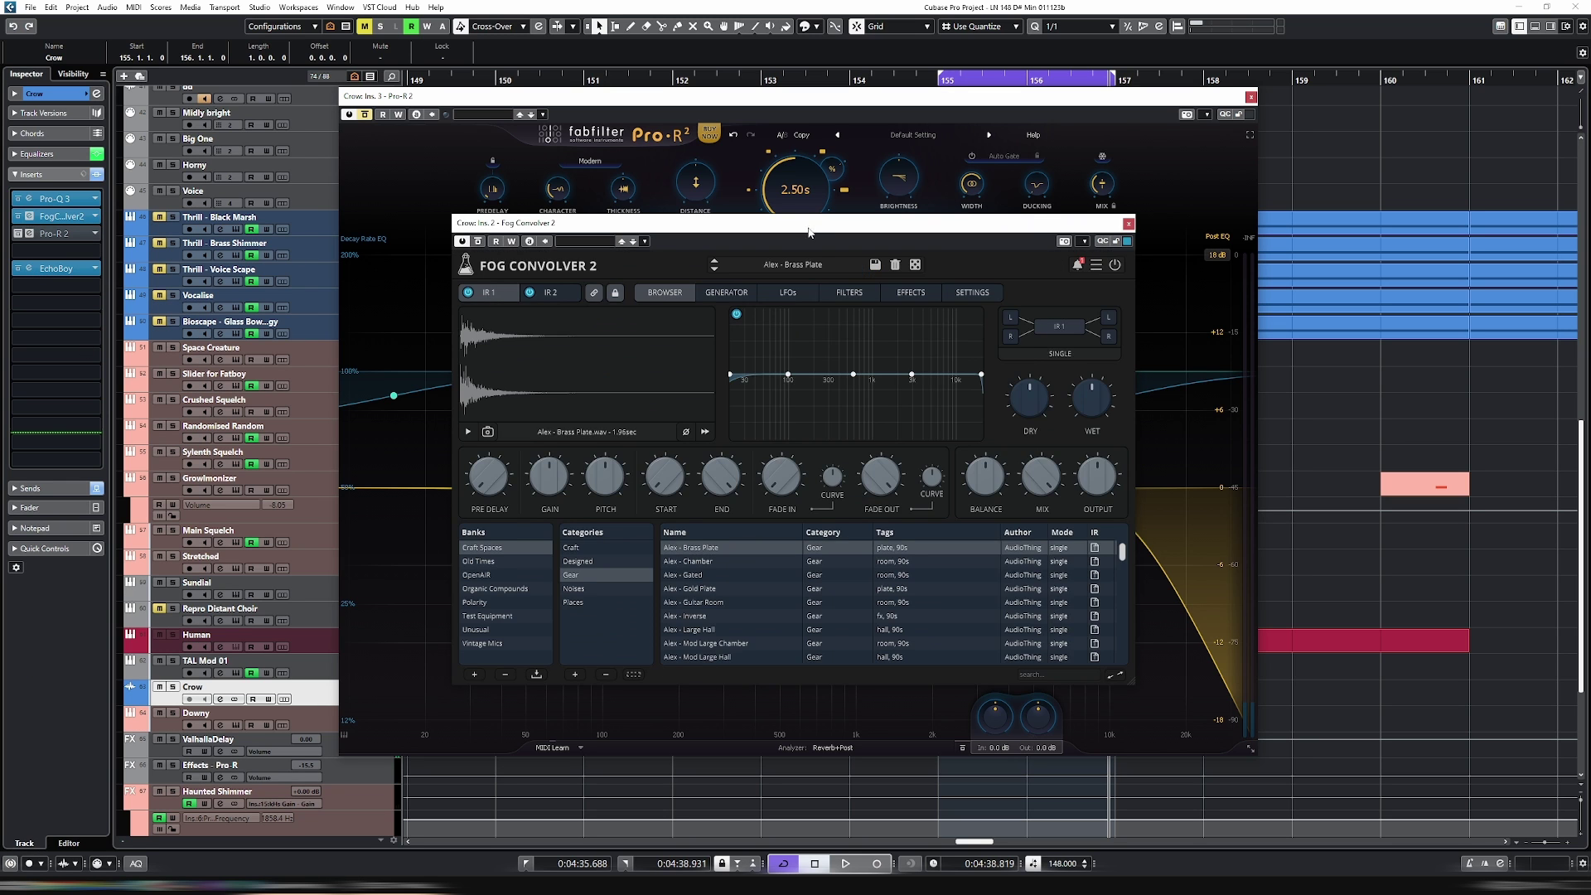
{"action": "left_click_drag", "start_coordinate": [810, 227], "coordinate": [627, 162]}
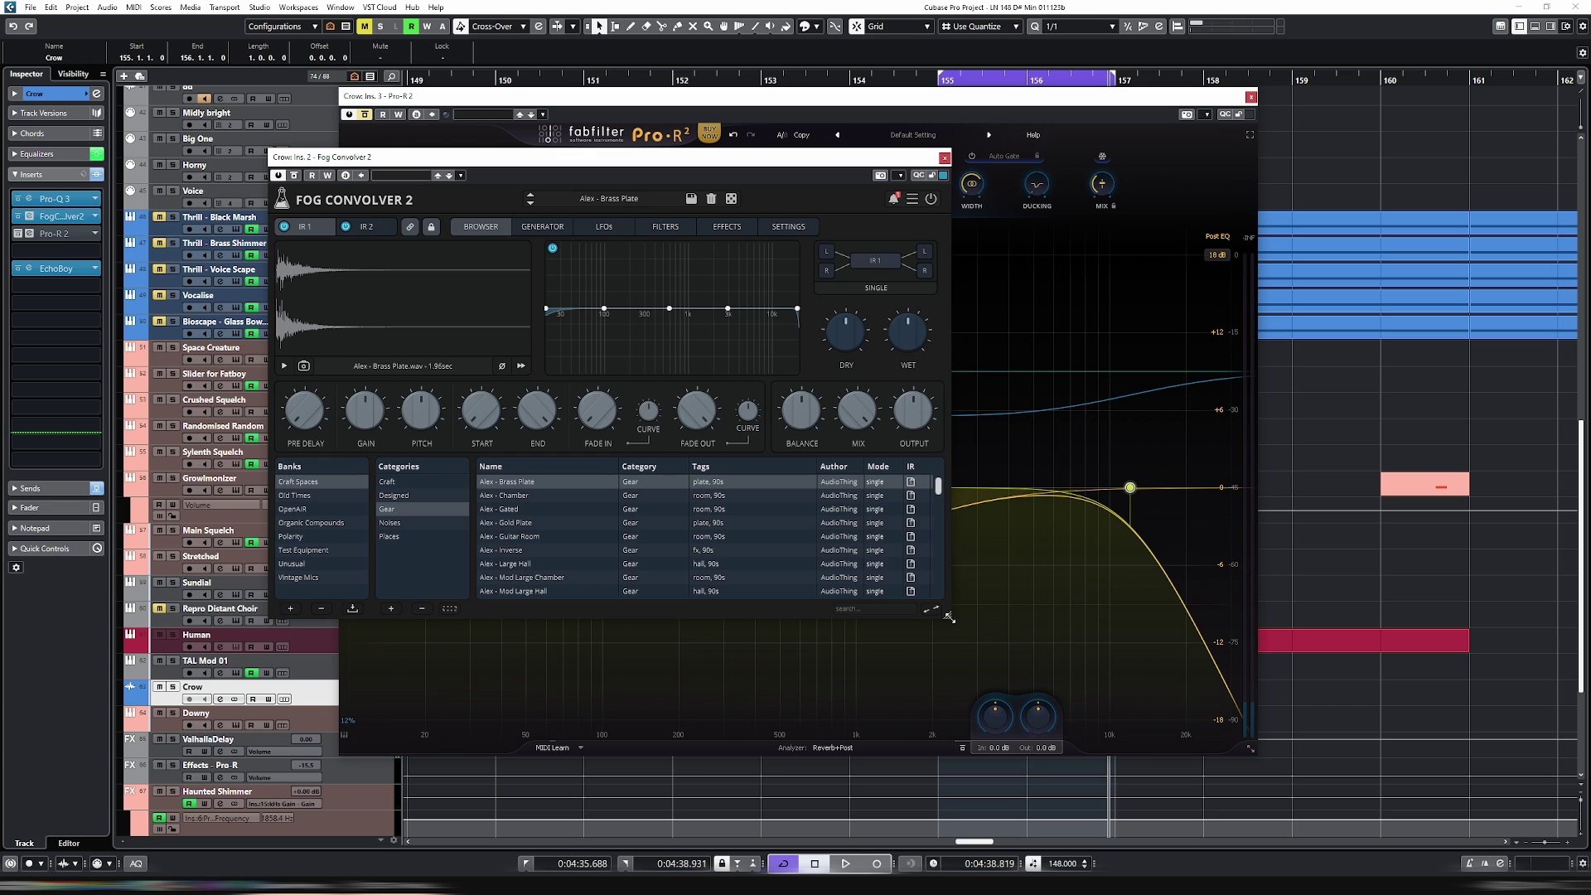
{"action": "left_click_drag", "start_coordinate": [947, 617], "coordinate": [1072, 711]}
Step: Bypass the EchoBoy insert, toggle the Effects - Pro-R send on the Crow track, and play the loop to hear the sound
{"action": "left_click", "coordinate": [17, 268]}
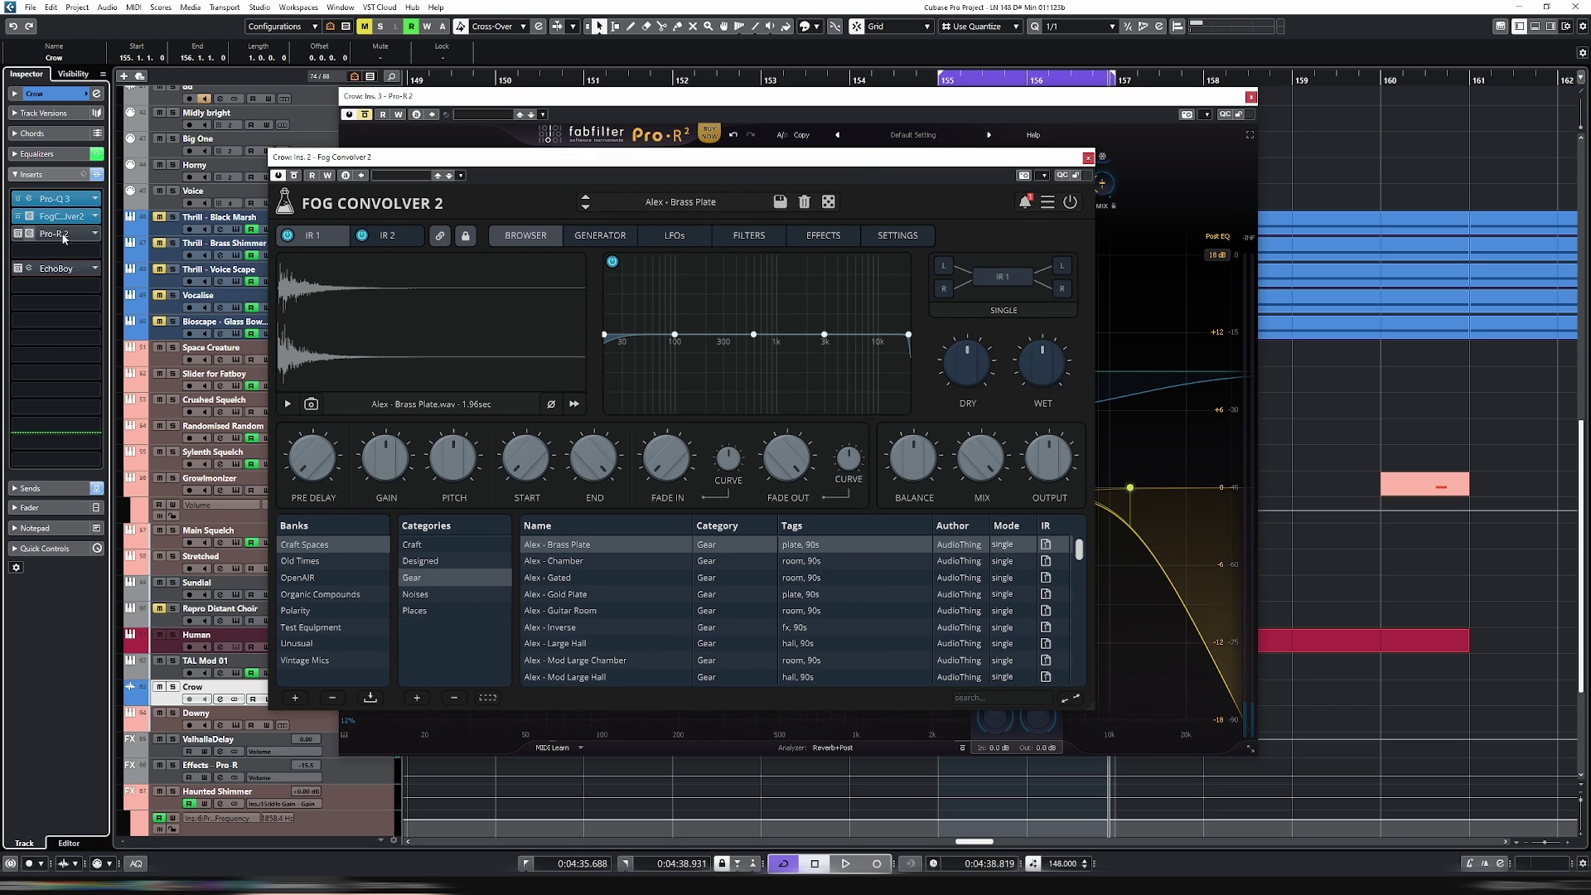
{"action": "left_click", "coordinate": [33, 489]}
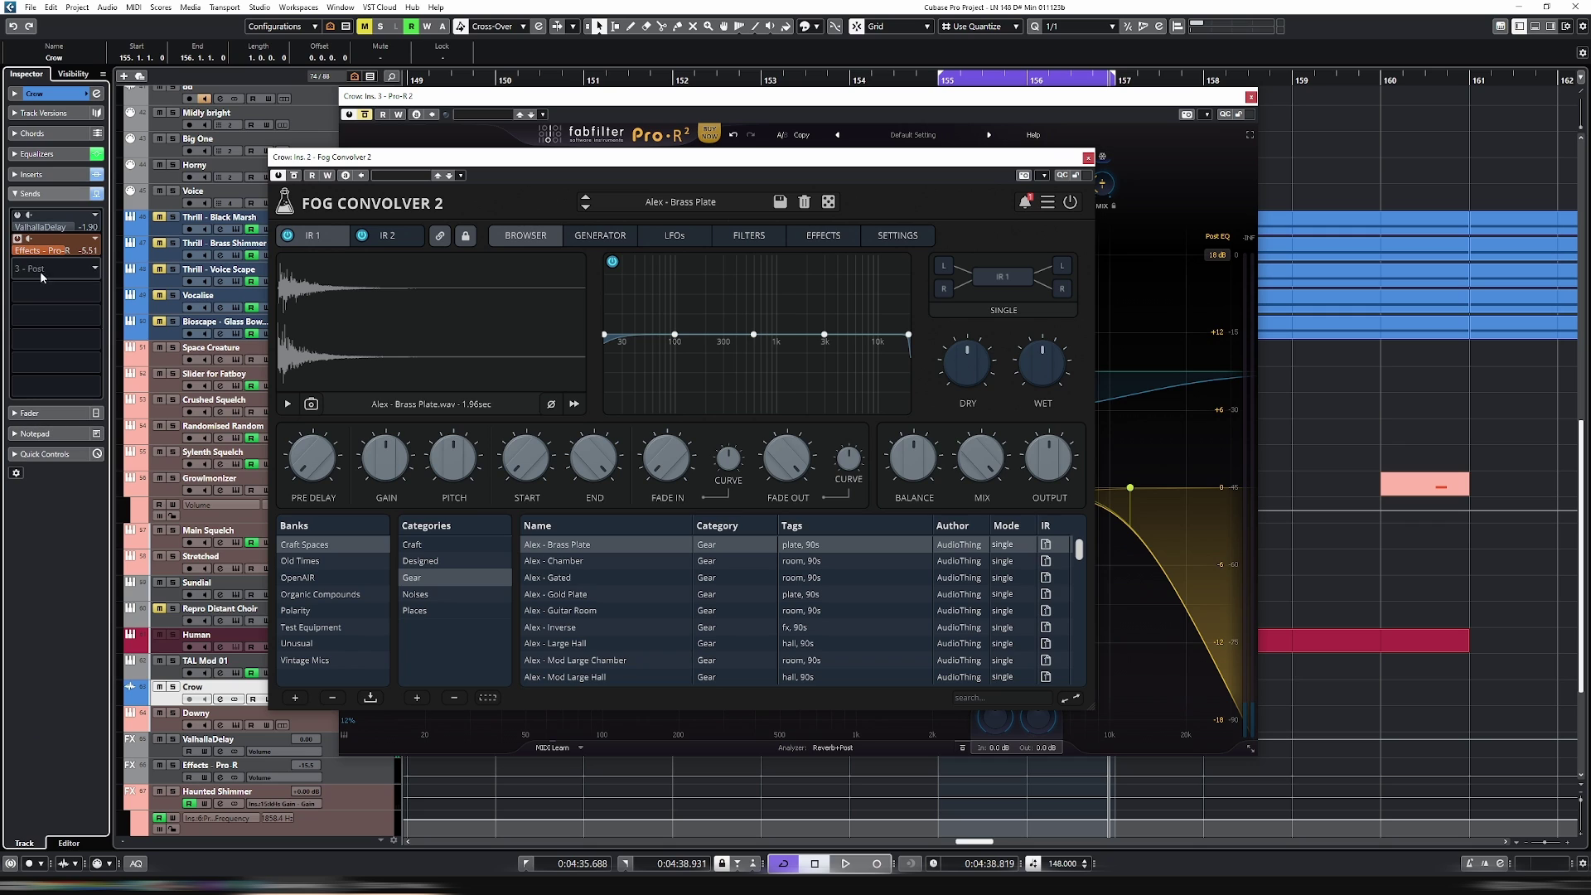
{"action": "left_click", "coordinate": [17, 239]}
{"action": "left_click", "coordinate": [18, 241]}
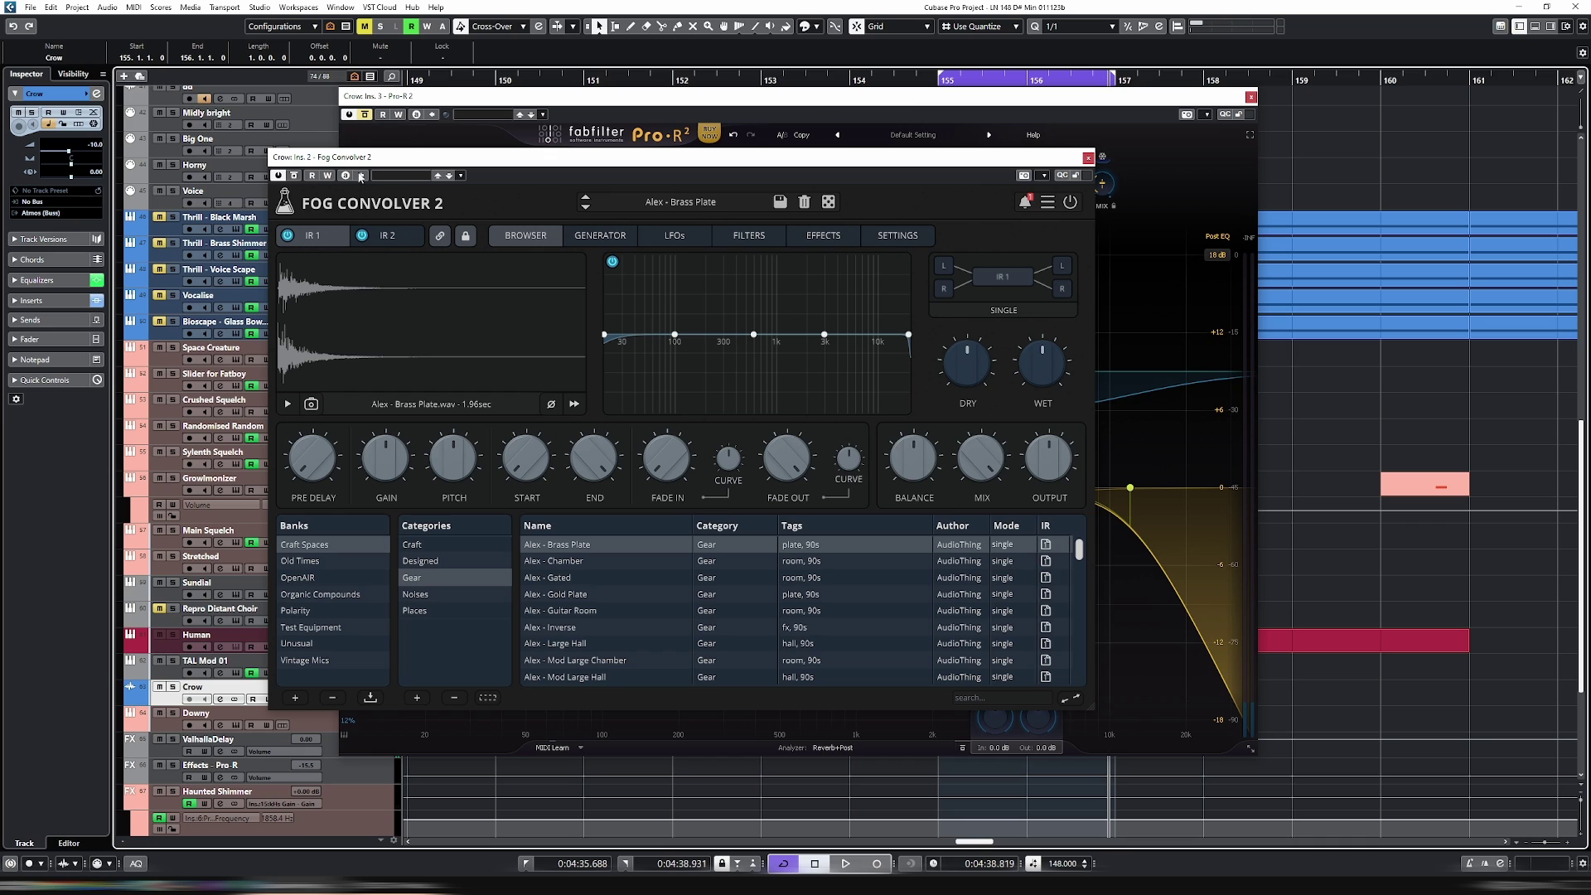
{"action": "left_click", "coordinate": [31, 300]}
{"action": "key", "text": "space"}
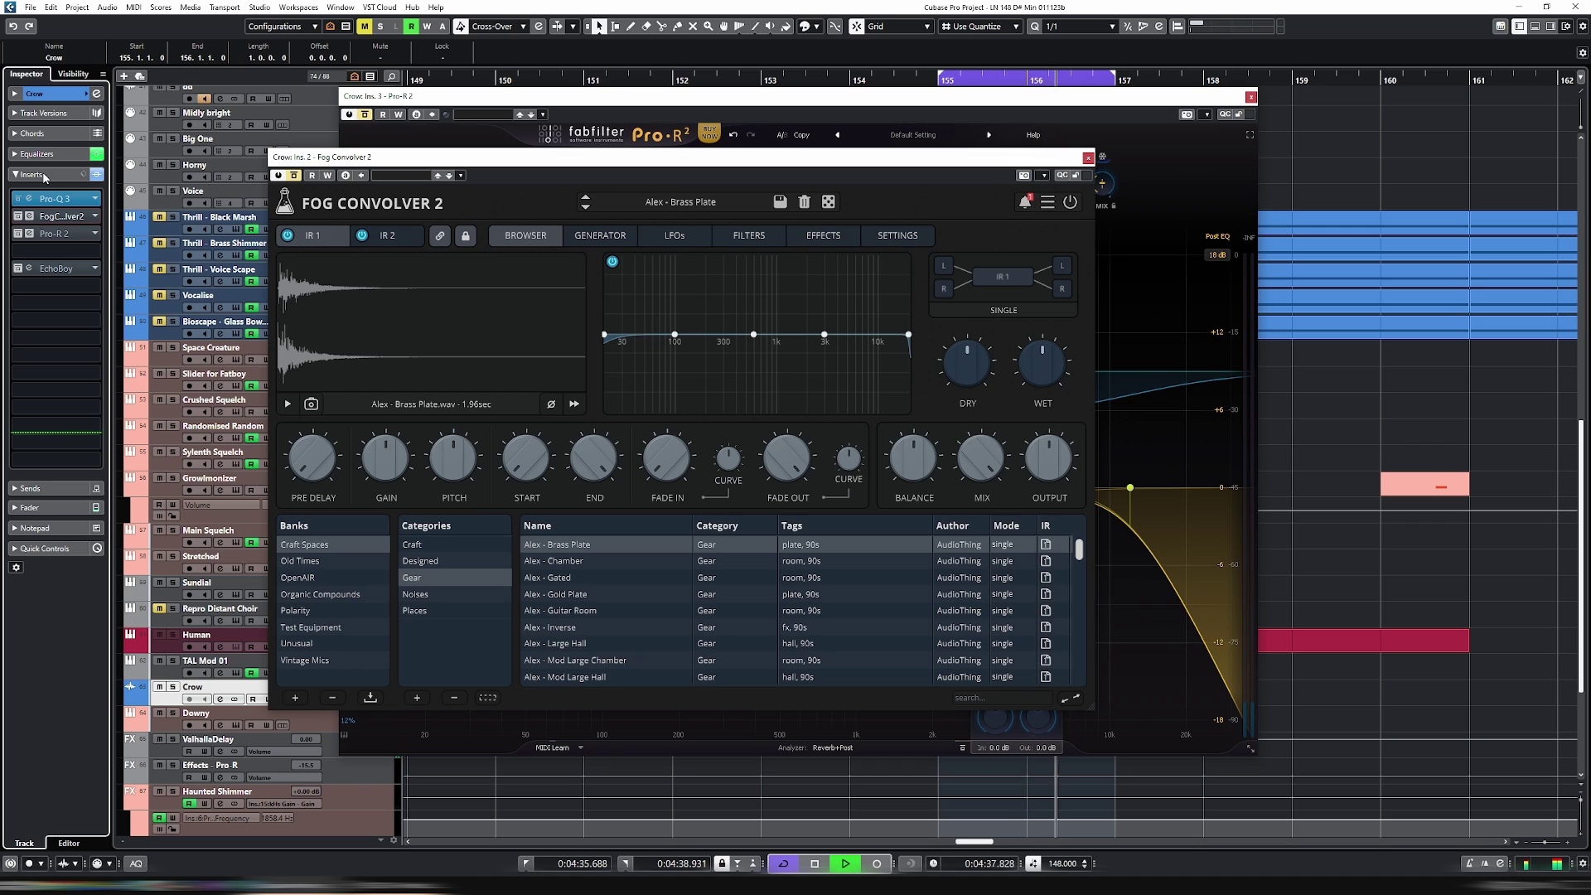
{"action": "key", "text": "space"}
Step: Re-enable the EchoBoy insert and play the loop to hear the Crow track with the delay
{"action": "left_click", "coordinate": [18, 270]}
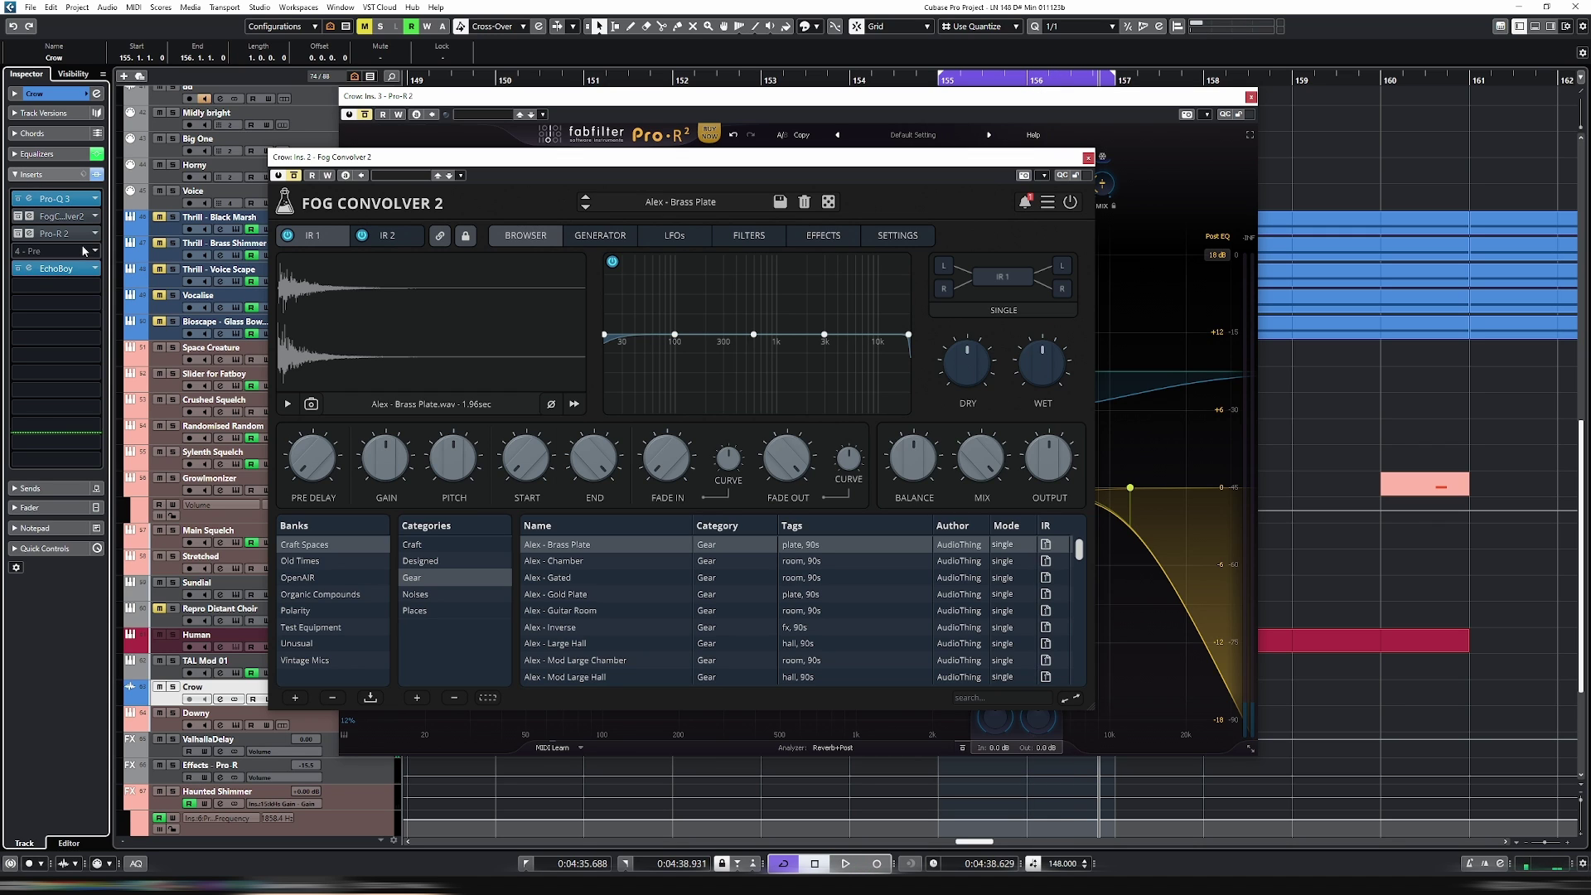
{"action": "key", "text": "space"}
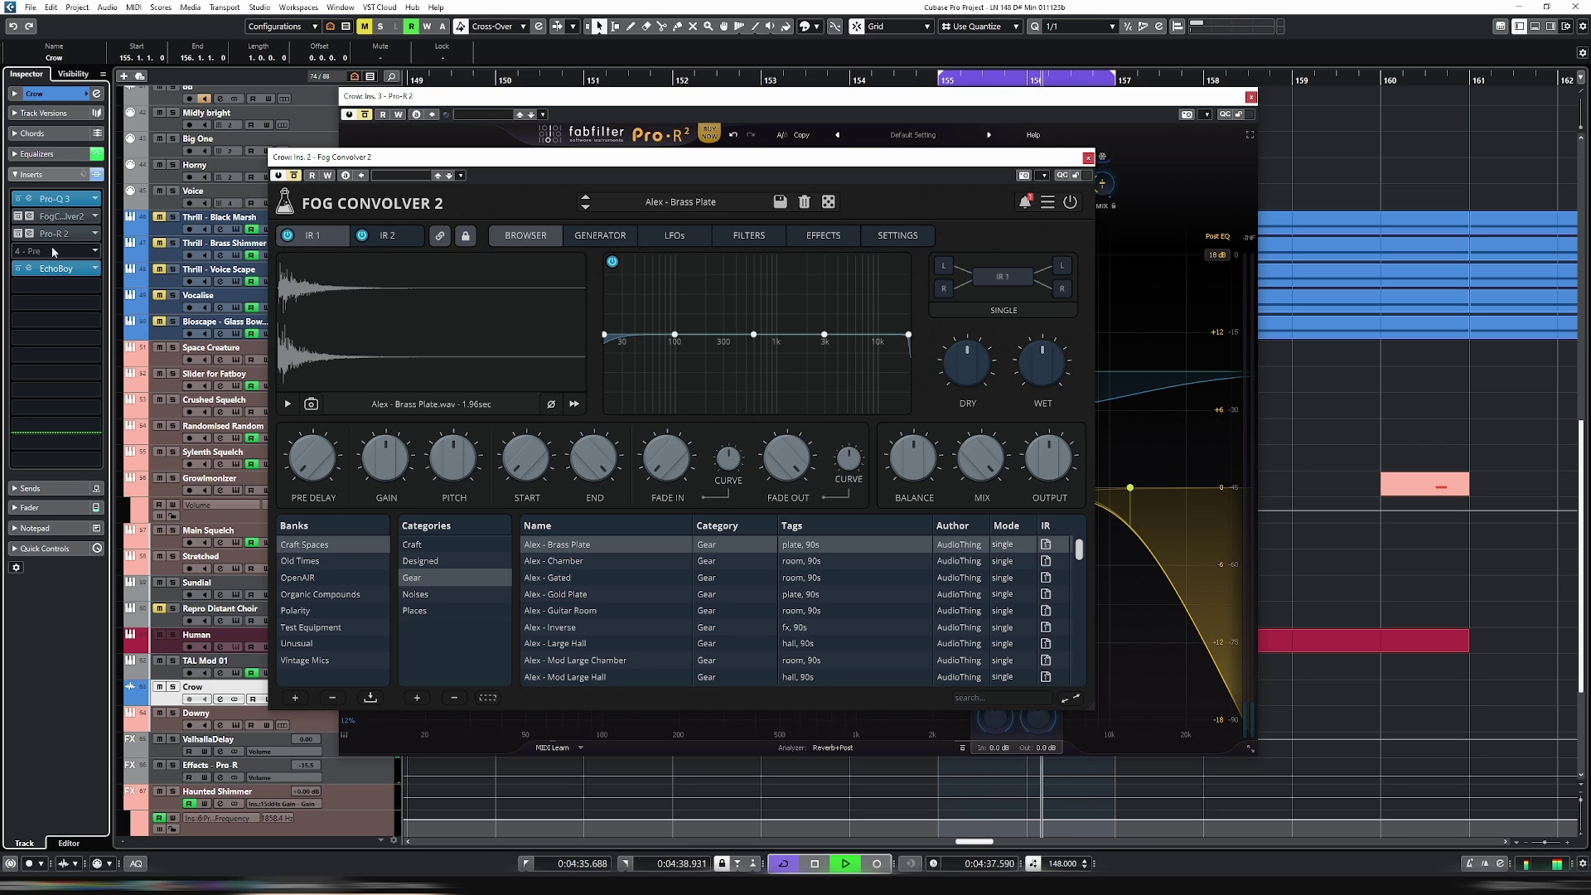
{"action": "key", "text": "space"}
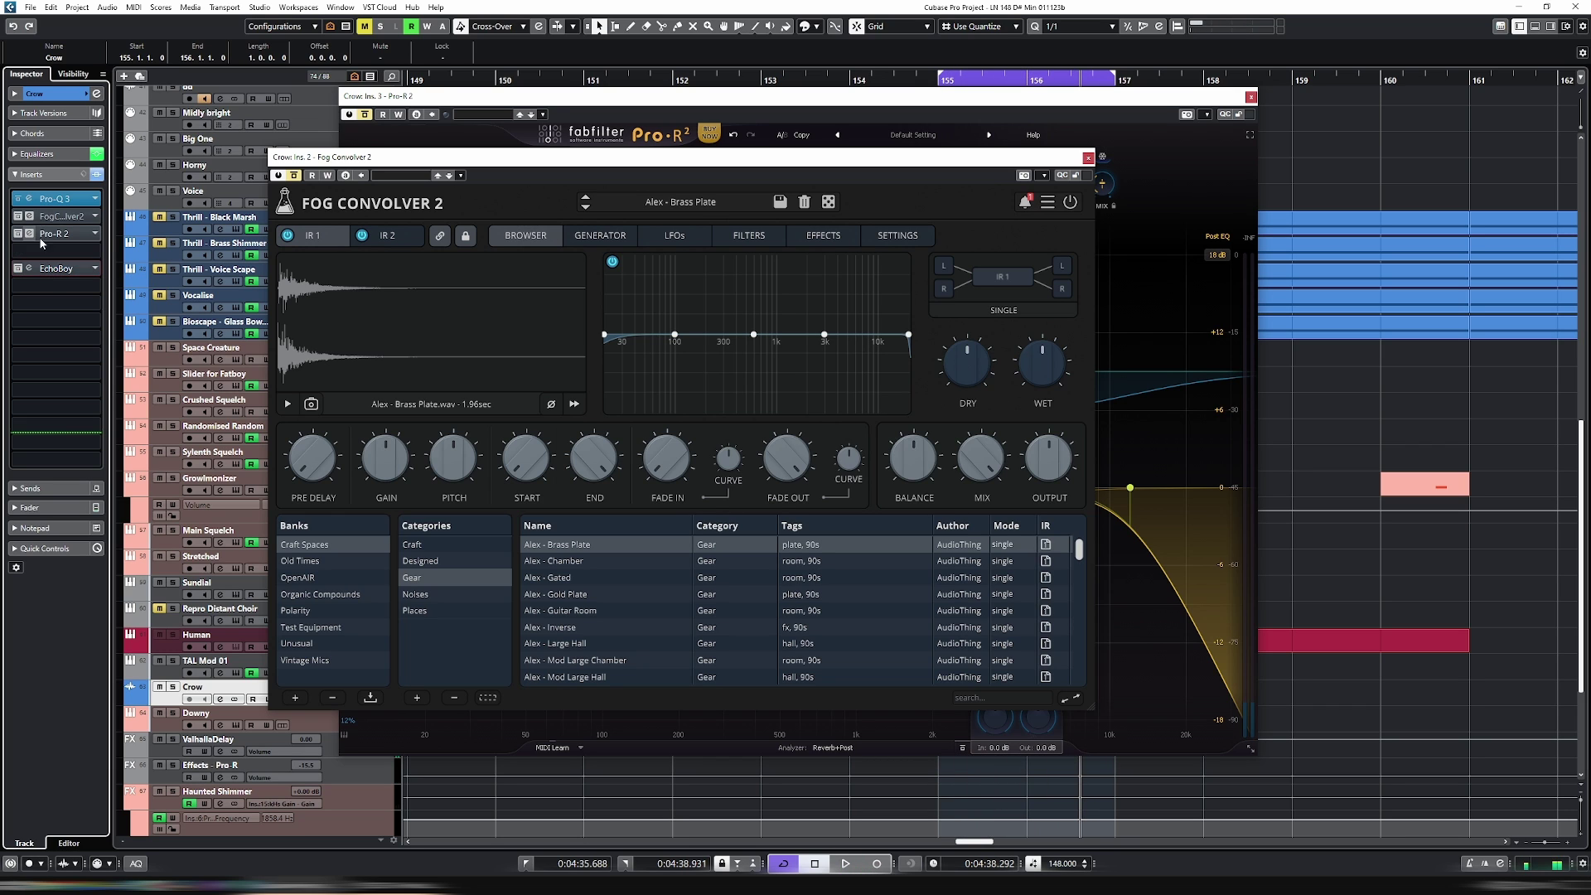
Step: Solo the Crow track and activate its Fog Convolver 2 insert with the plug-in window open
{"action": "left_click", "coordinate": [62, 216]}
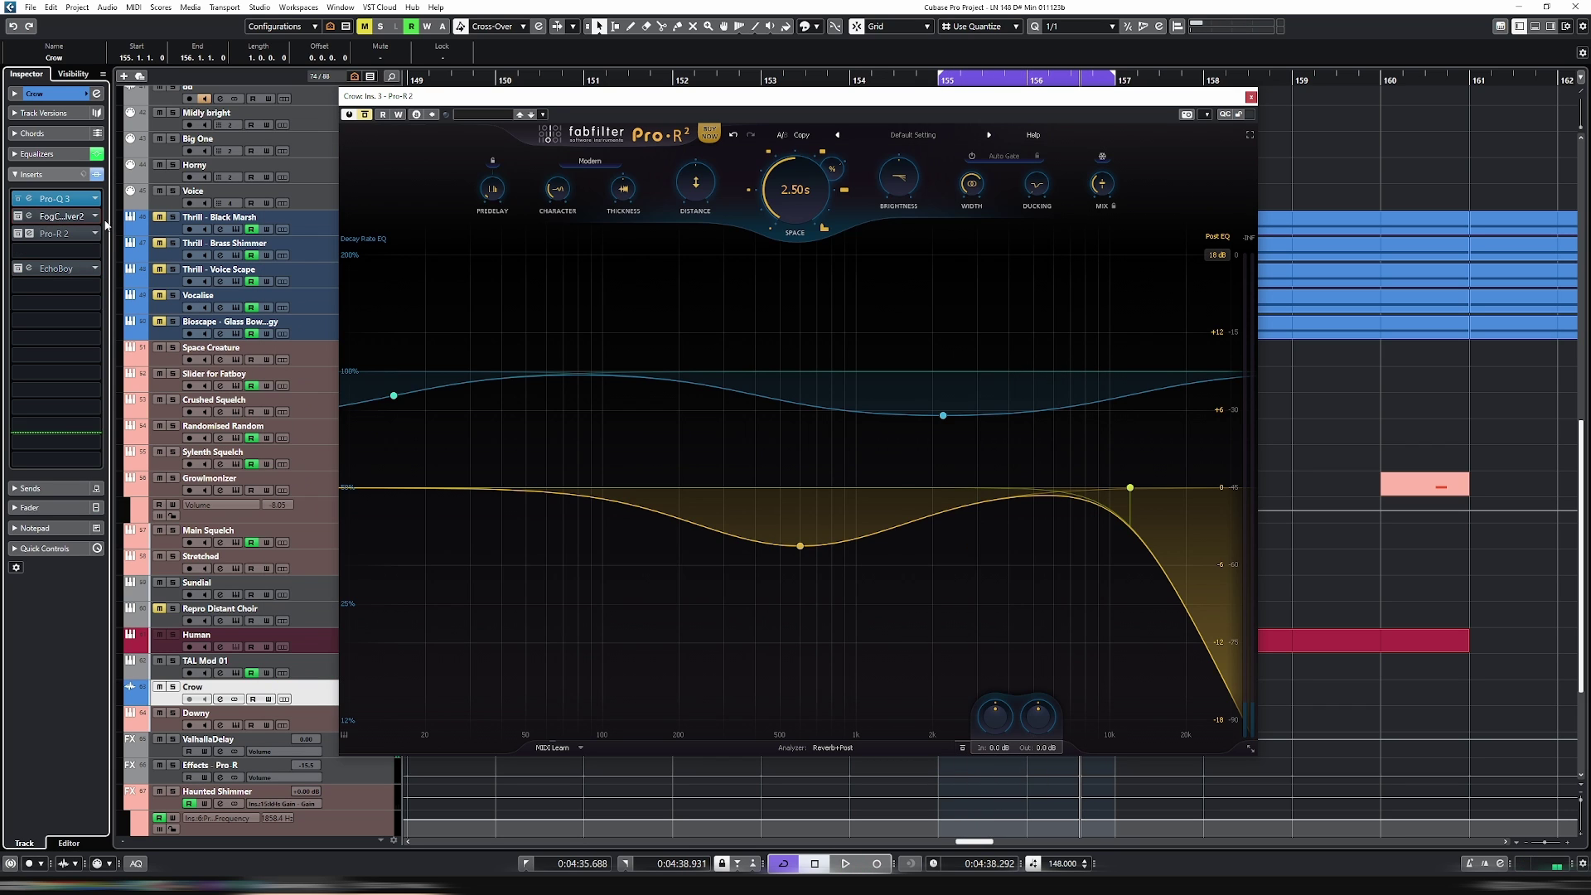
{"action": "left_click", "coordinate": [30, 217]}
{"action": "mouse_move", "coordinate": [543, 158]}
{"action": "left_mouse_down"}
{"action": "mouse_move", "coordinate": [462, 158]}
{"action": "mouse_move", "coordinate": [526, 148]}
{"action": "left_mouse_up"}
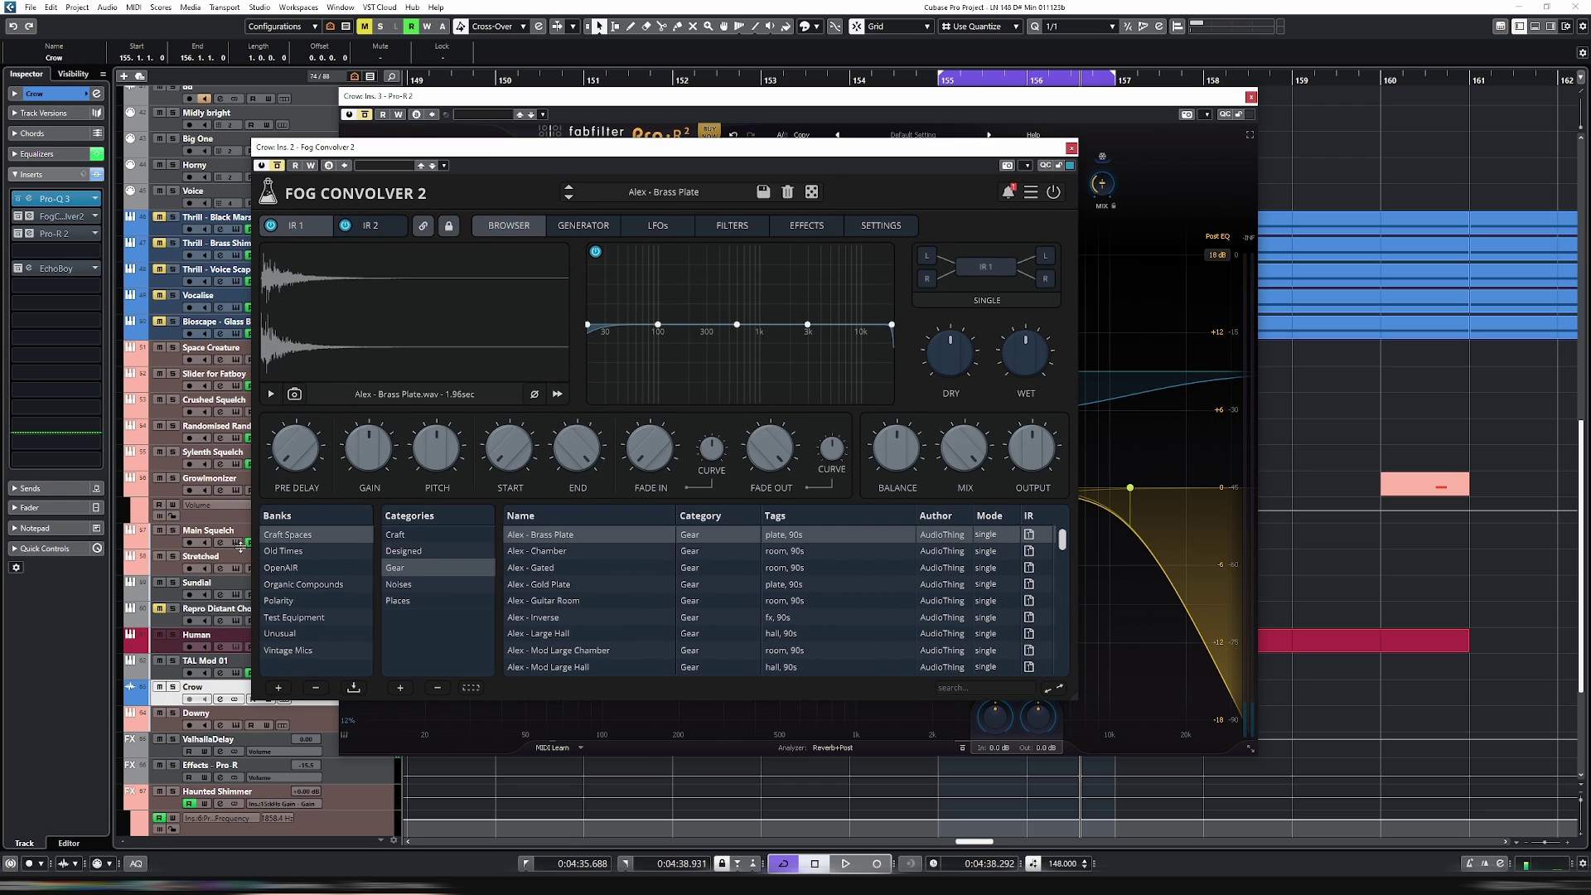
{"action": "left_click", "coordinate": [173, 688]}
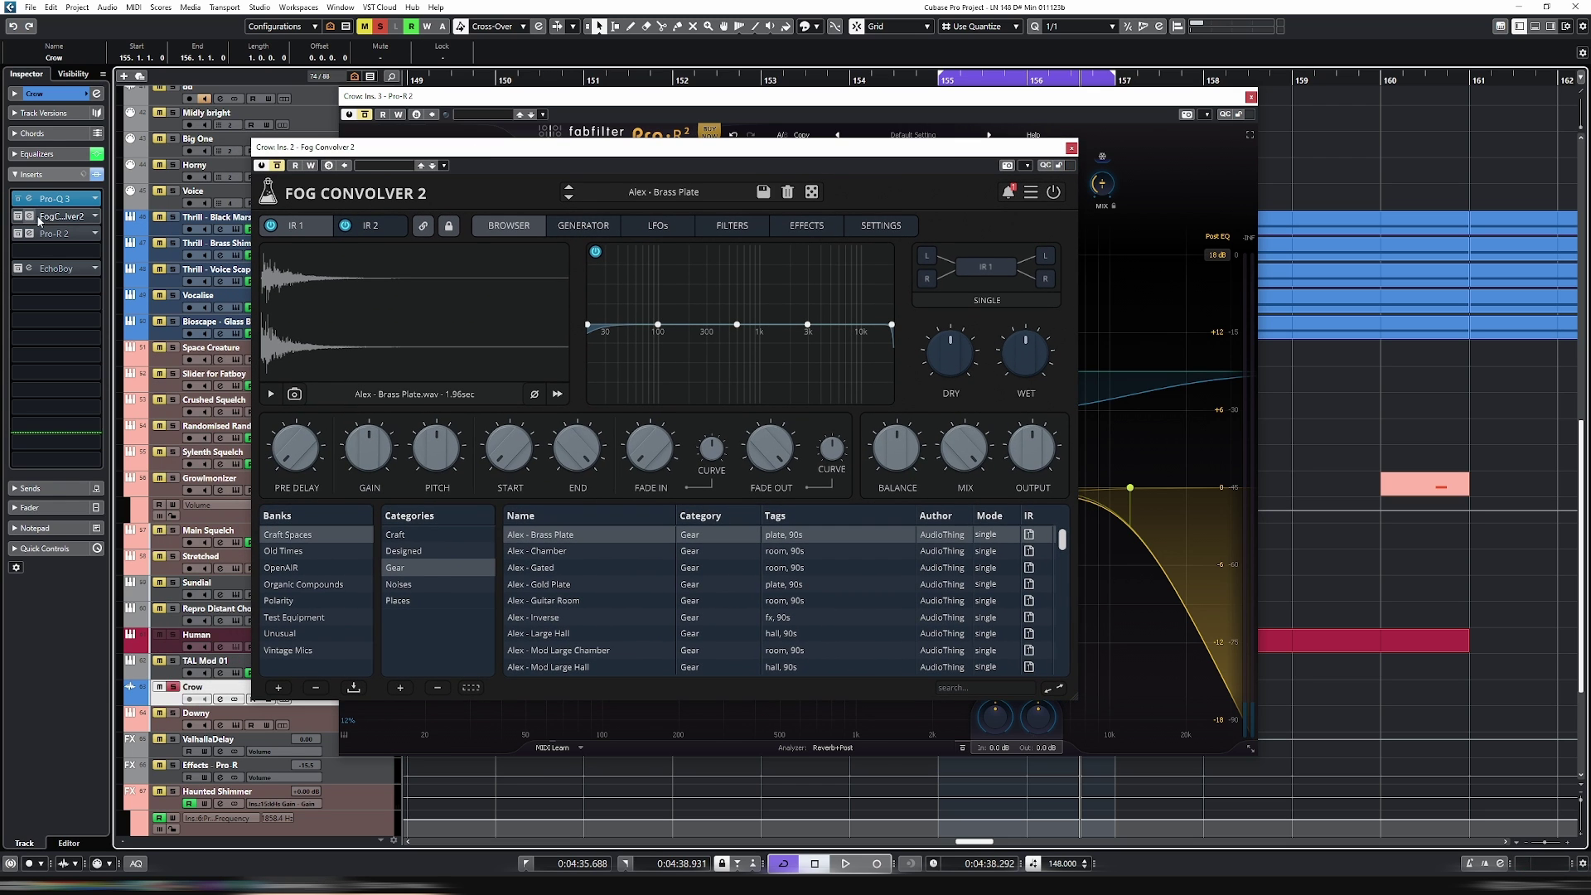
{"action": "left_click_drag", "start_coordinate": [434, 155], "coordinate": [387, 145]}
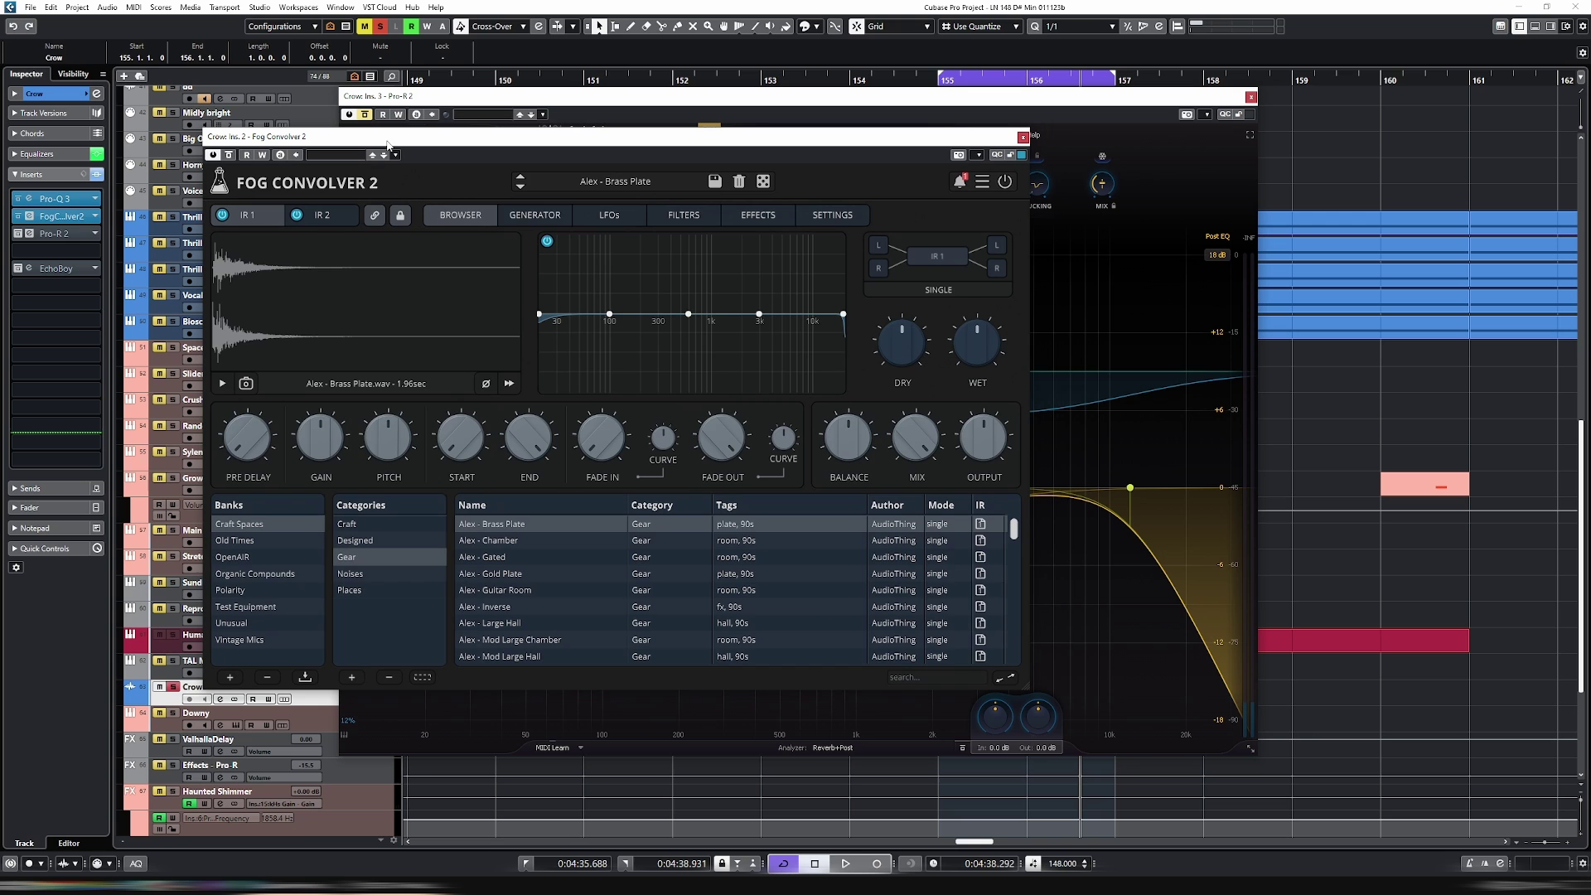
Step: Load the Craft Spaces preset PCM 60 - Plate 1 in Fog Convolver 2 and audition it with the loop
{"action": "left_click", "coordinate": [626, 184]}
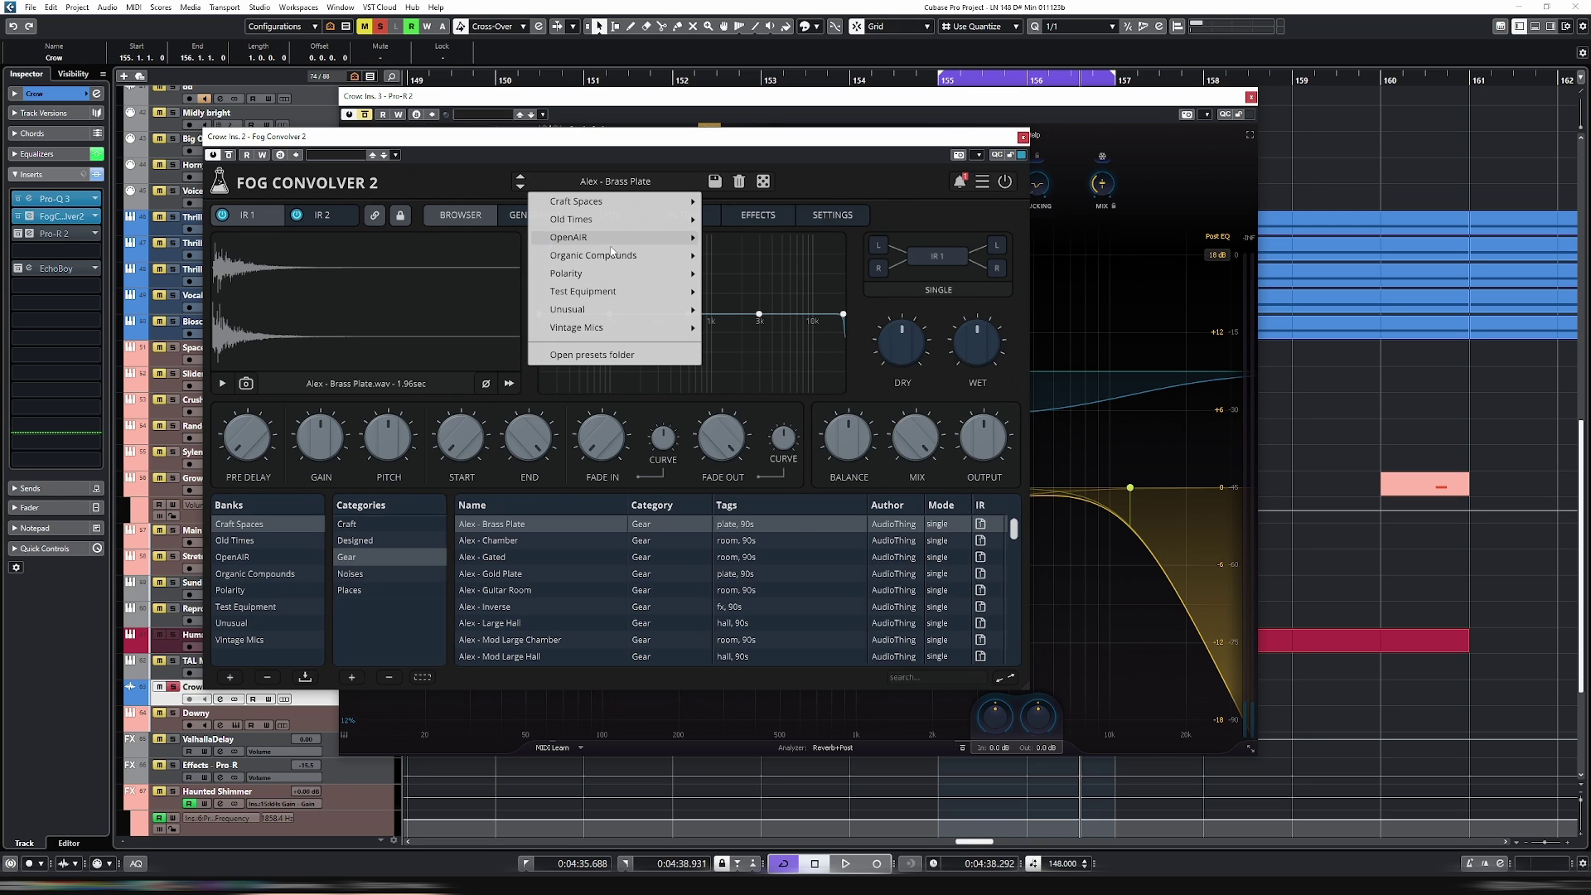
{"action": "mouse_move", "coordinate": [614, 238]}
{"action": "mouse_move", "coordinate": [580, 200]}
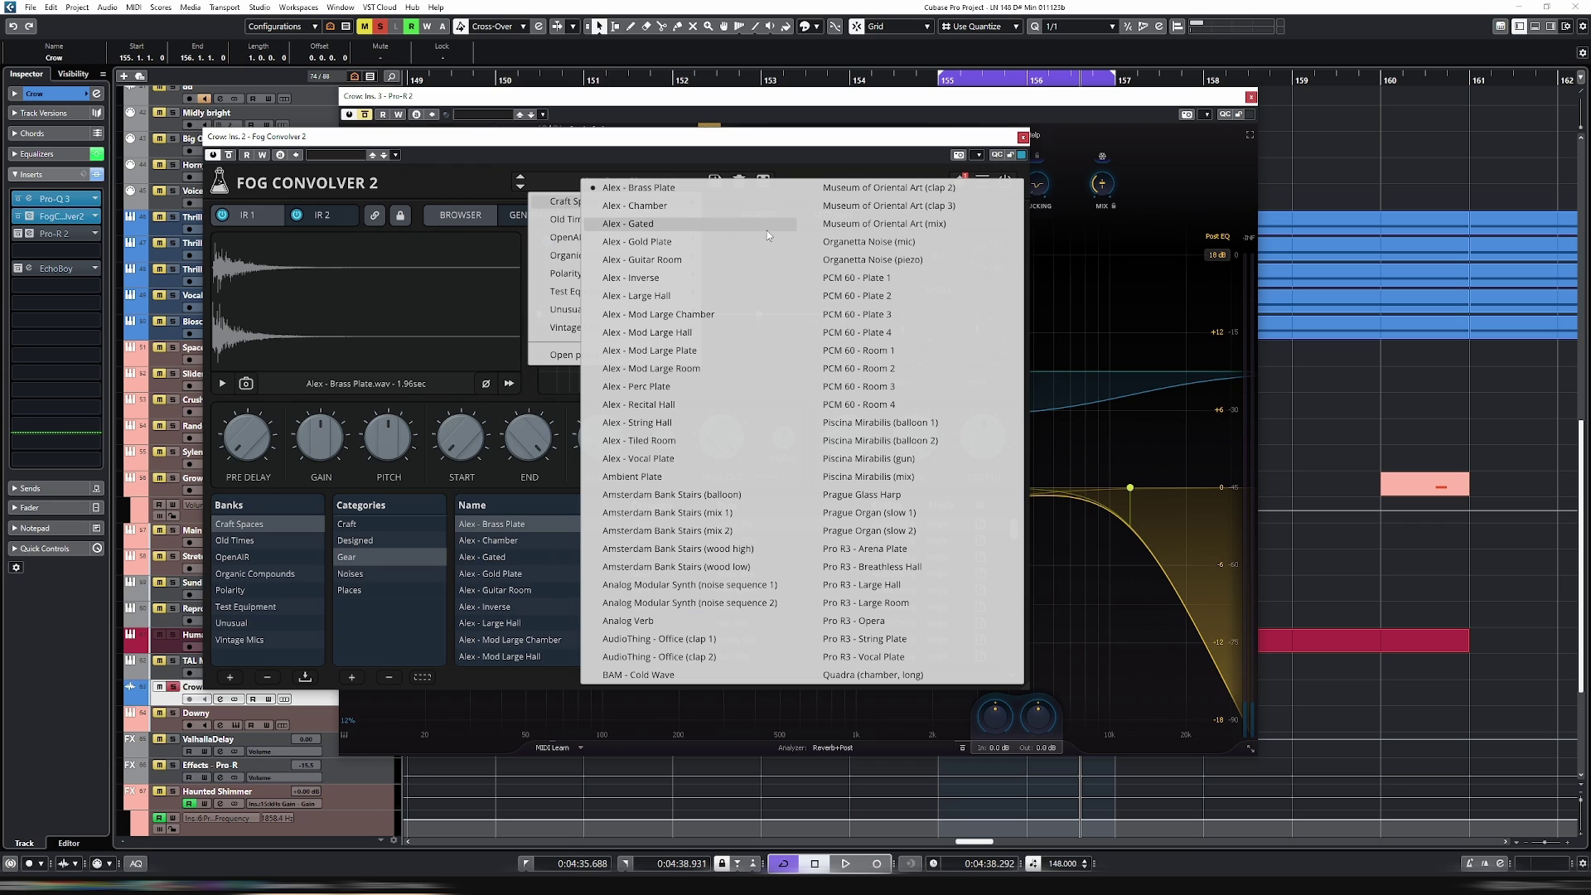
{"action": "left_click", "coordinate": [918, 285]}
{"action": "key", "text": "space"}
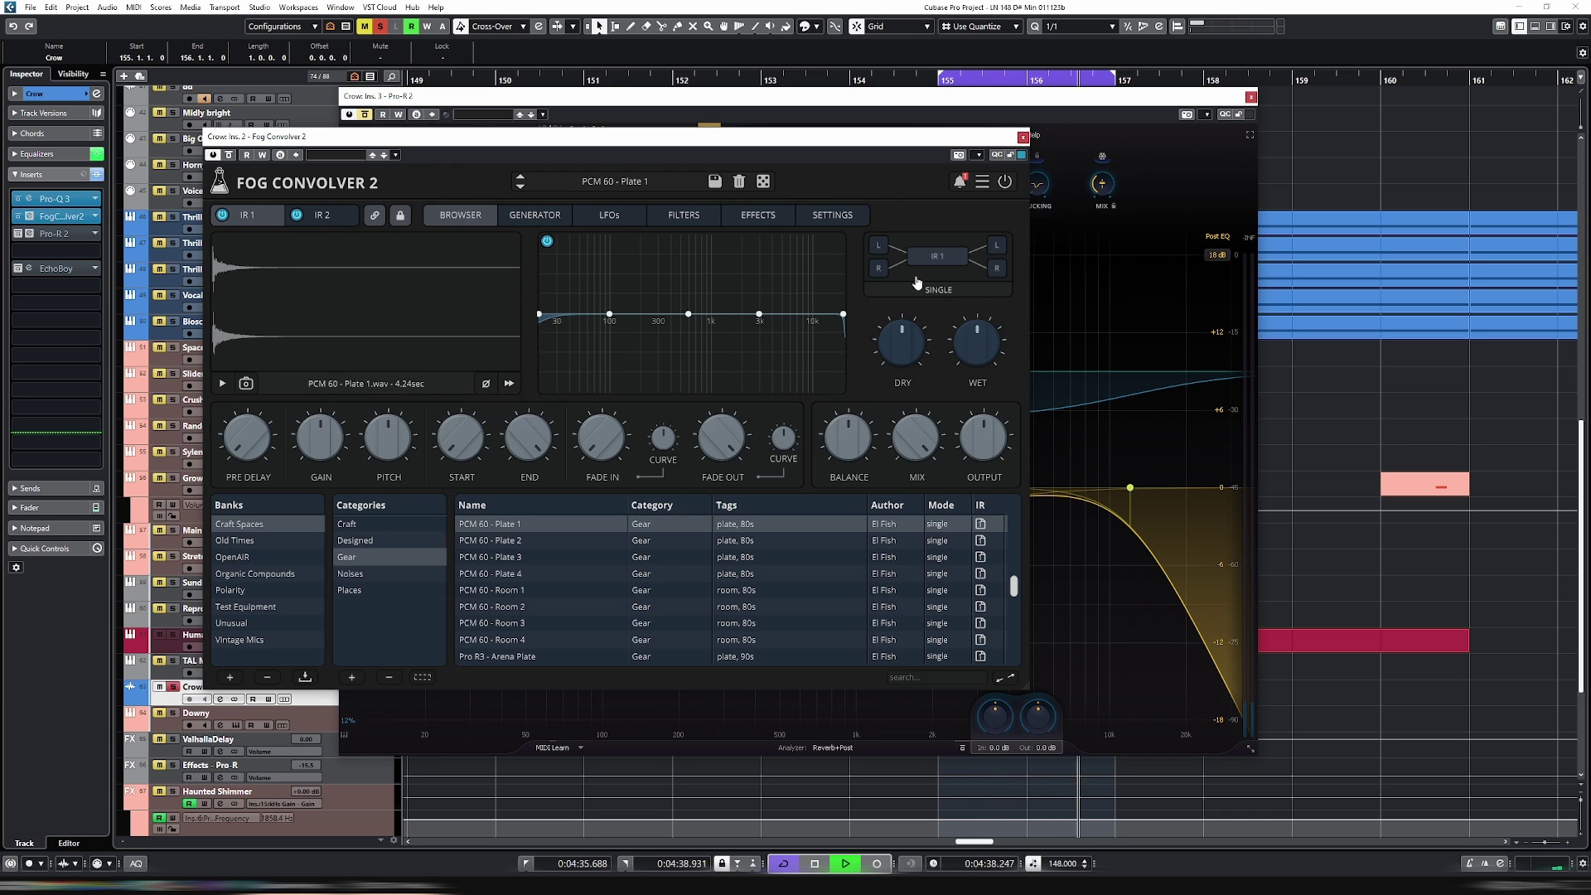
{"action": "key", "text": "space"}
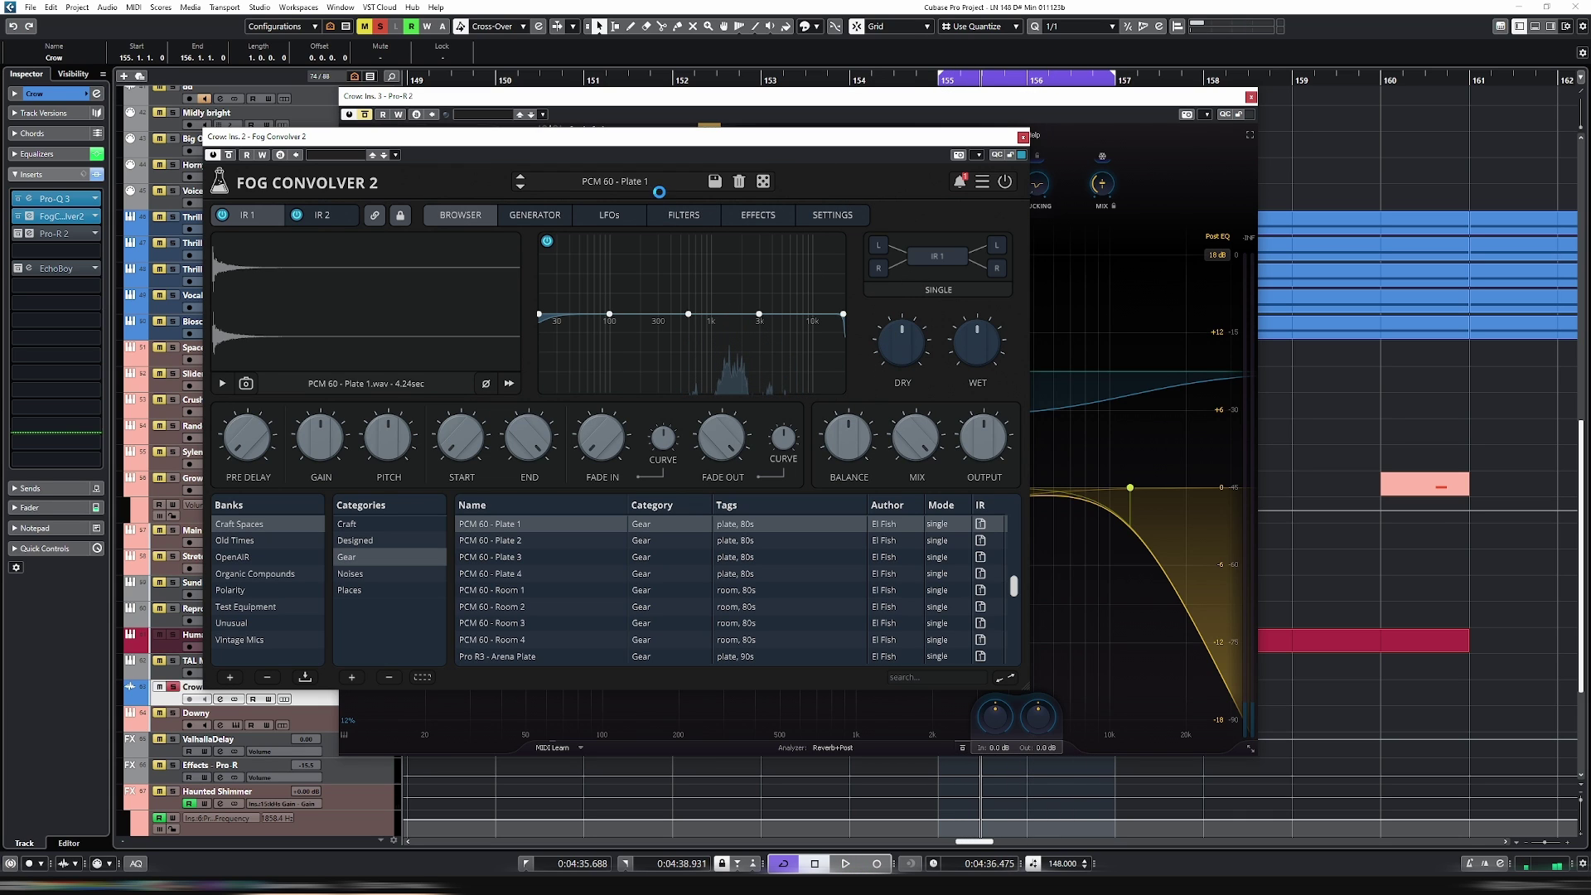
Step: Advance through the plate presets to PCM 60 - Plate 4, auditioning the reverb over the loop
{"action": "left_click", "coordinate": [520, 190]}
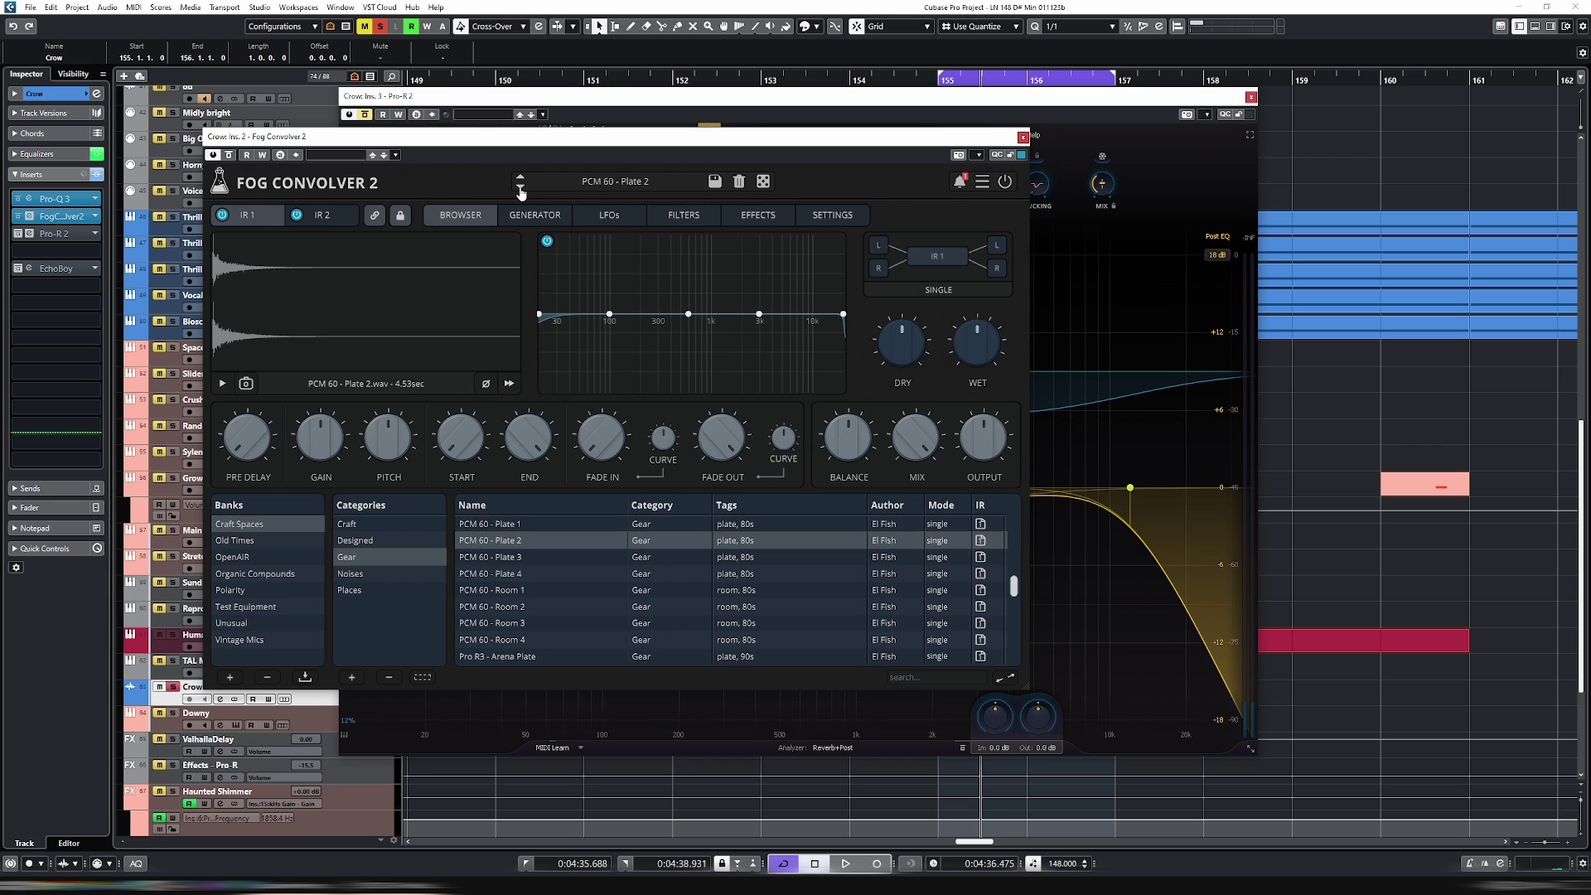
{"action": "key", "text": "space"}
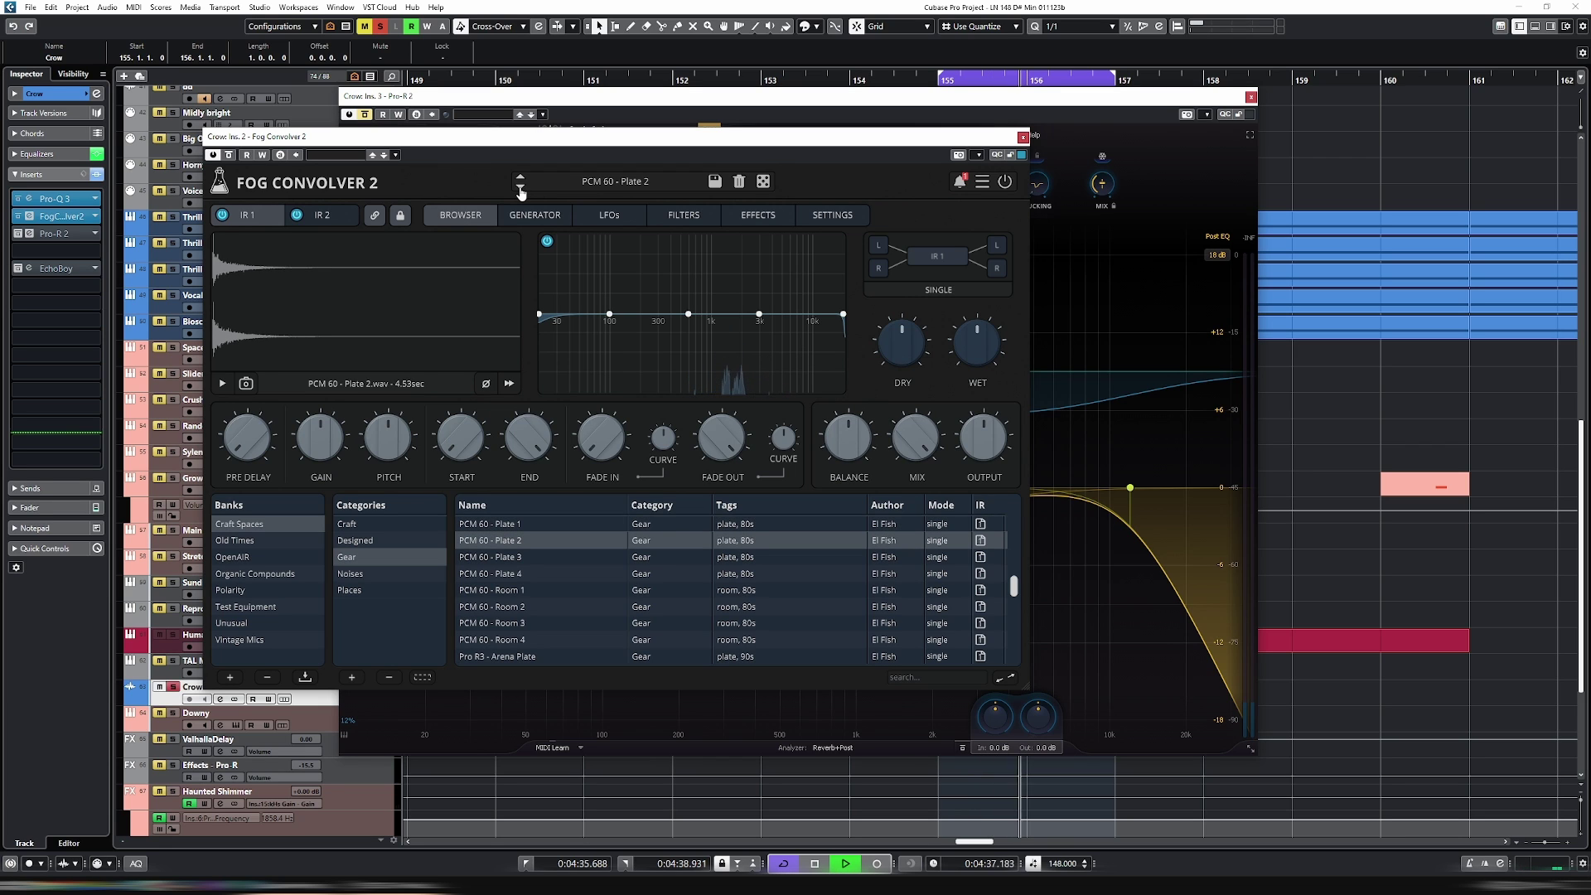
{"action": "left_click", "coordinate": [520, 190]}
{"action": "left_click", "coordinate": [520, 191]}
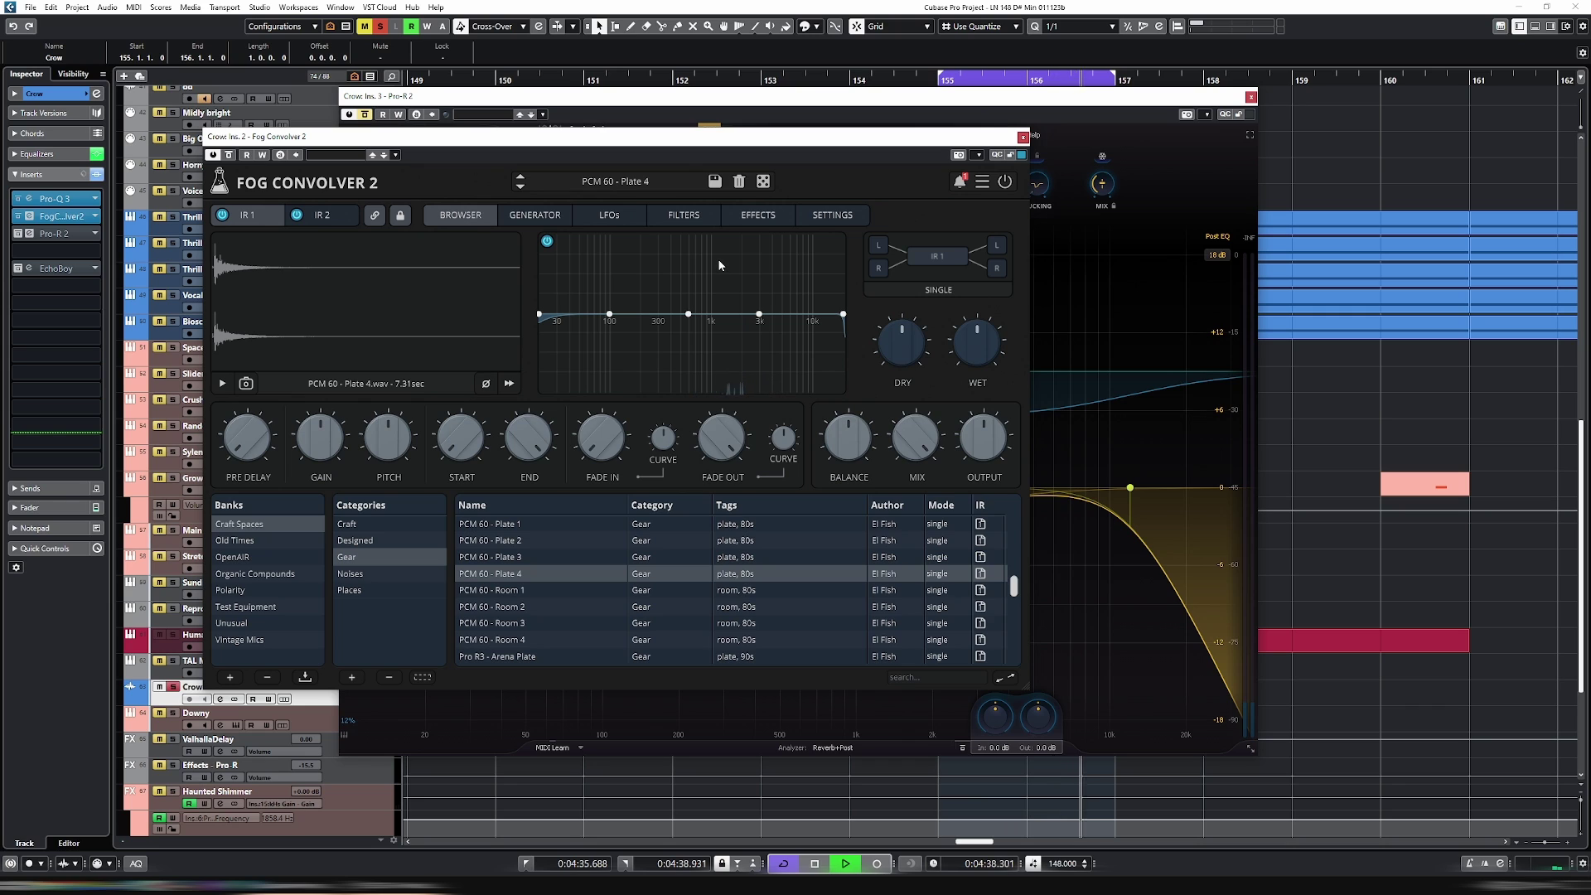
{"action": "key", "text": "space"}
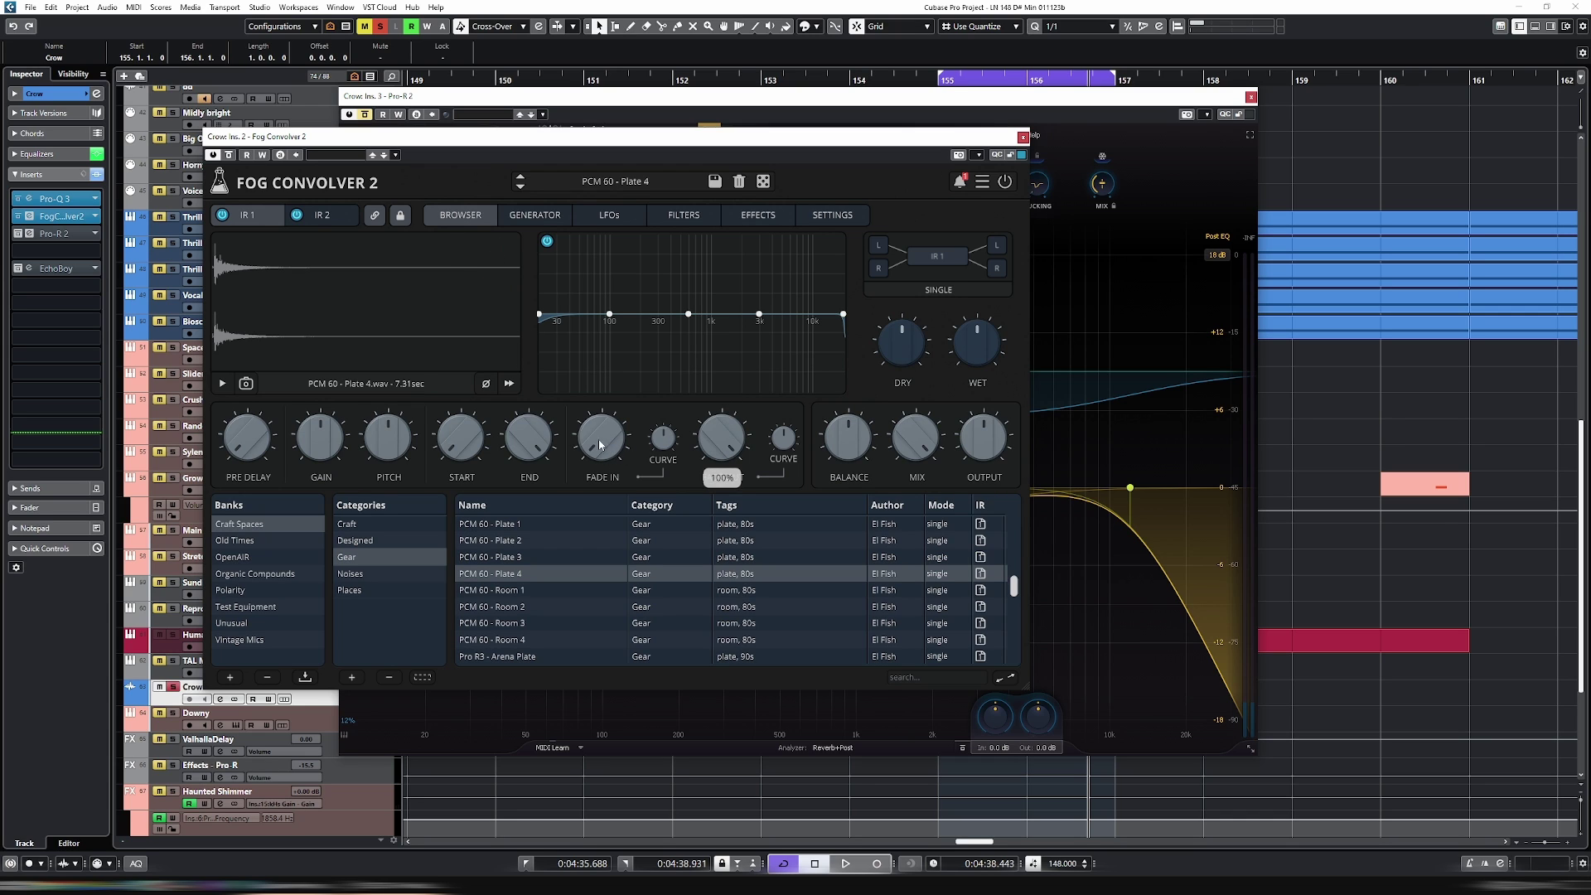
Step: Try trimming the impulse response's end to 47% and view the impulse response generator settings
{"action": "mouse_move", "coordinate": [461, 437]}
{"action": "left_mouse_down"}
{"action": "mouse_move", "coordinate": [469, 408]}
{"action": "mouse_move", "coordinate": [459, 451]}
{"action": "left_mouse_up"}
{"action": "left_click", "coordinate": [547, 416]}
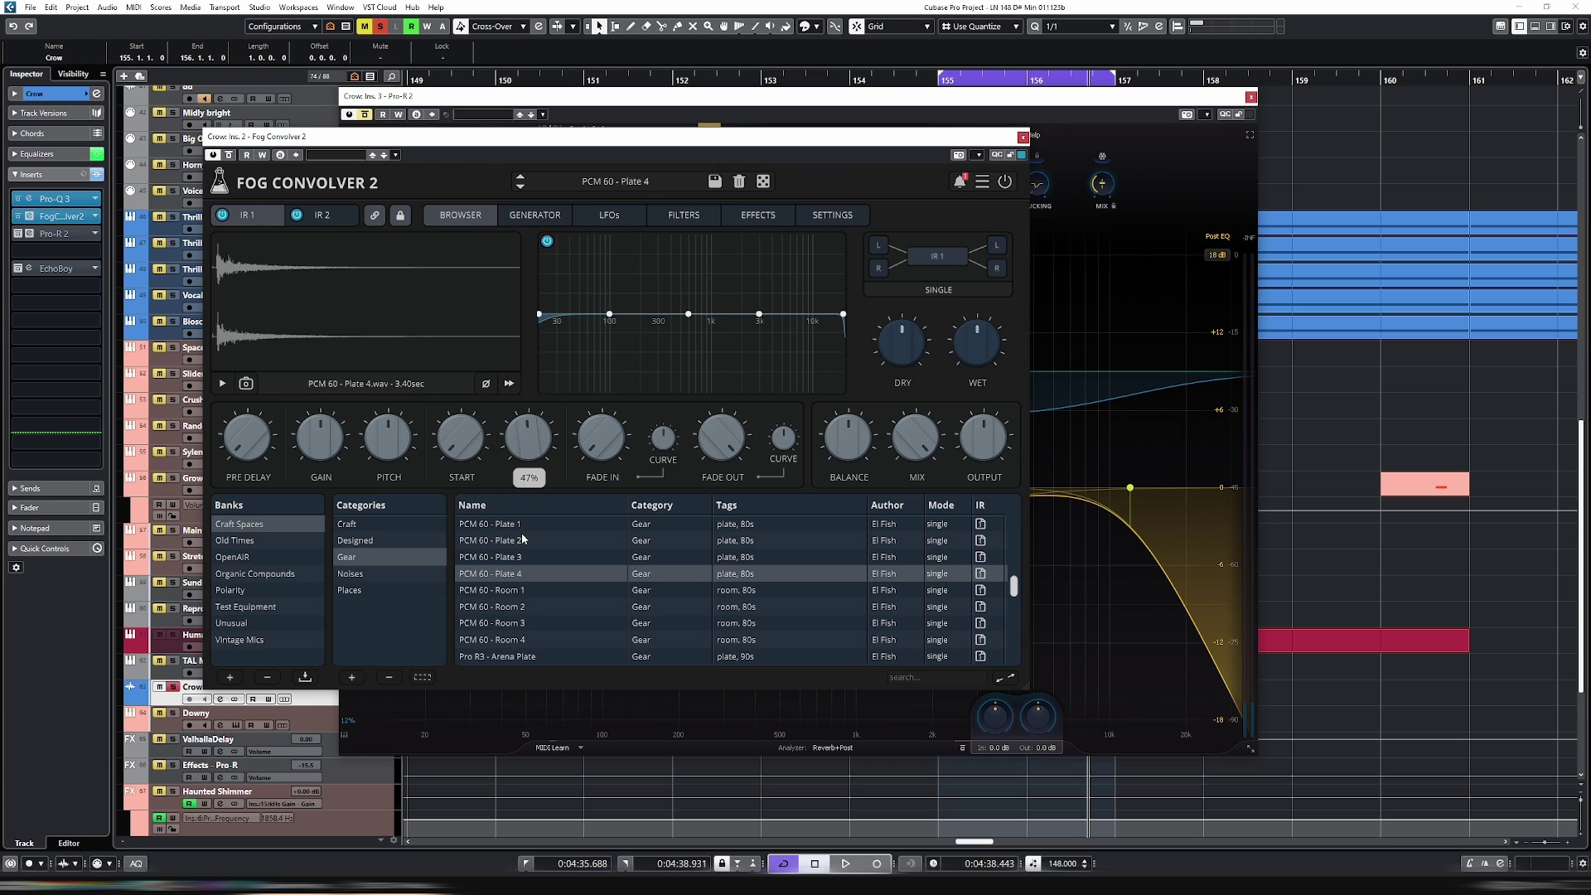
{"action": "left_click", "coordinate": [537, 215]}
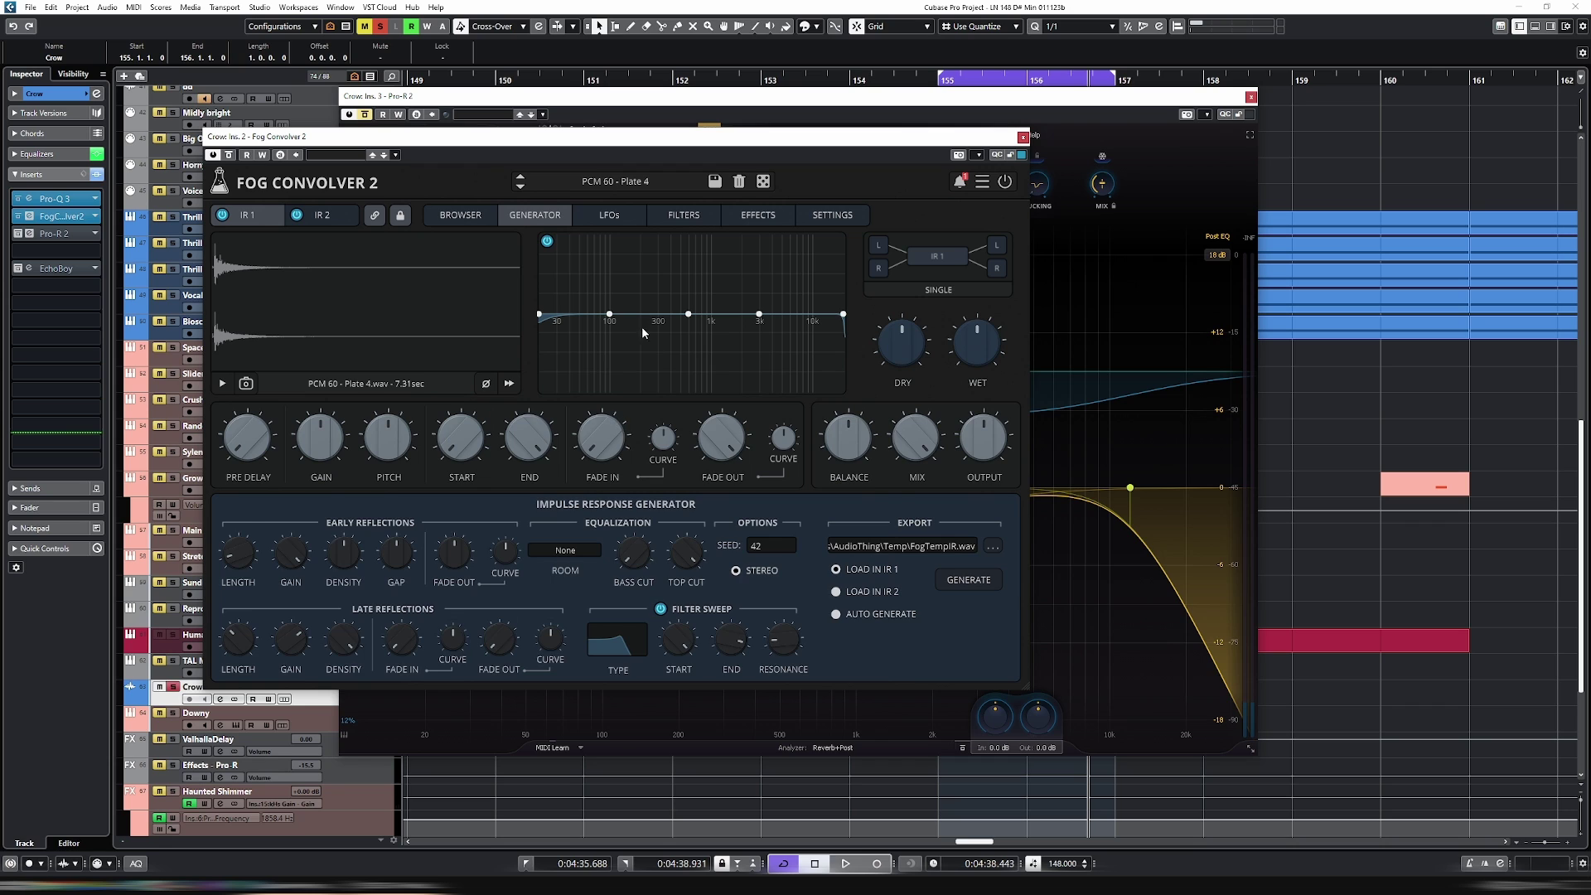
{"action": "left_click", "coordinate": [460, 214]}
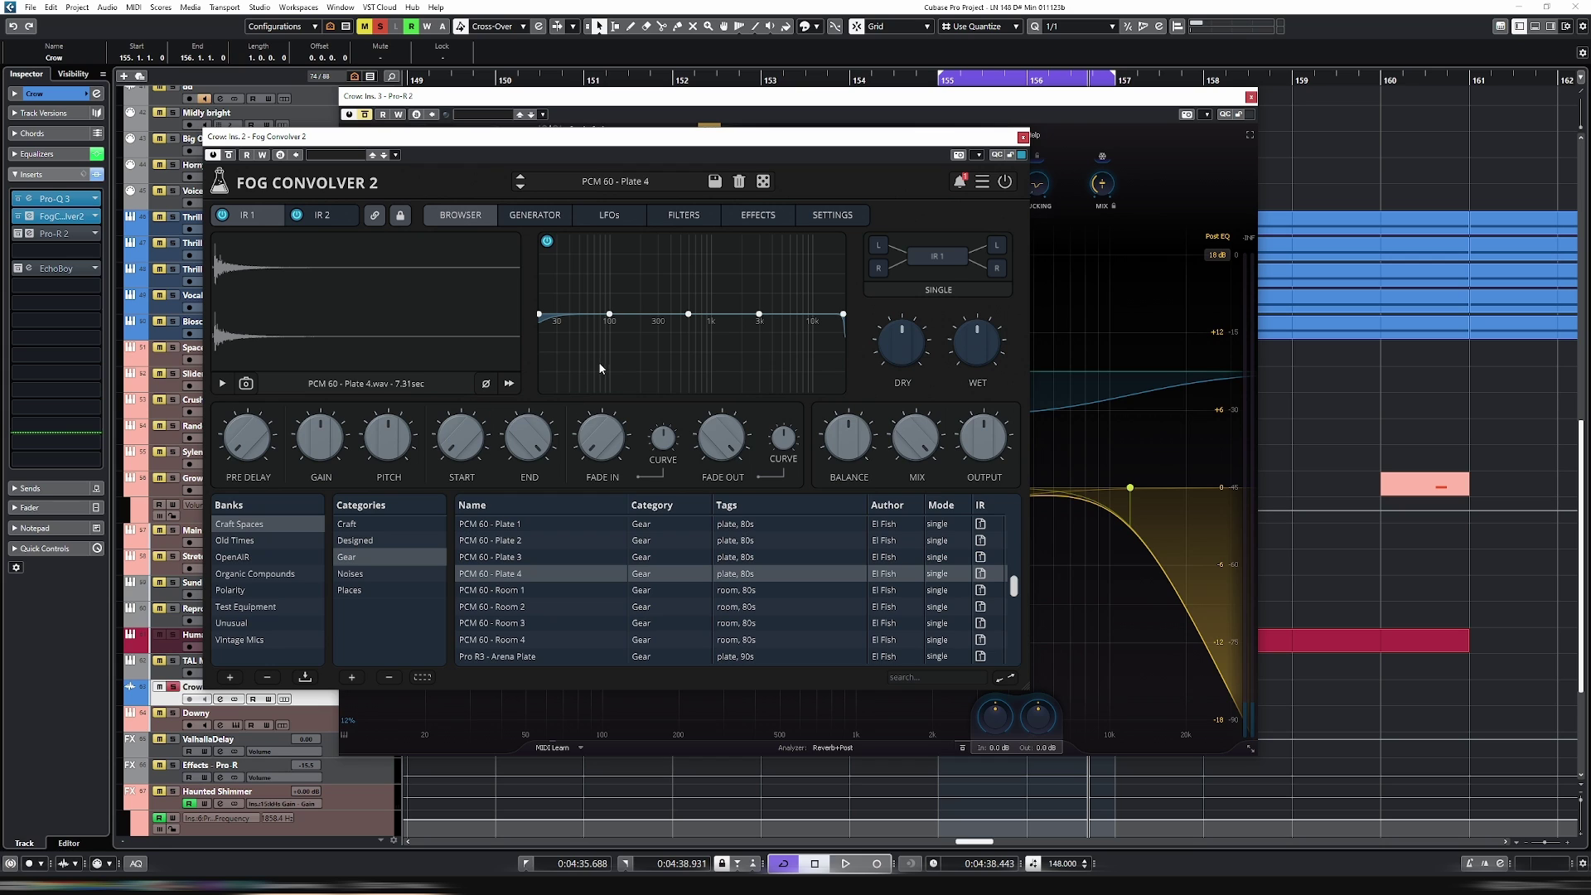
Step: Start an impulse response import in Pro-R 2 and go up to the root of Sample Drive (S:)
{"action": "left_click", "coordinate": [871, 103]}
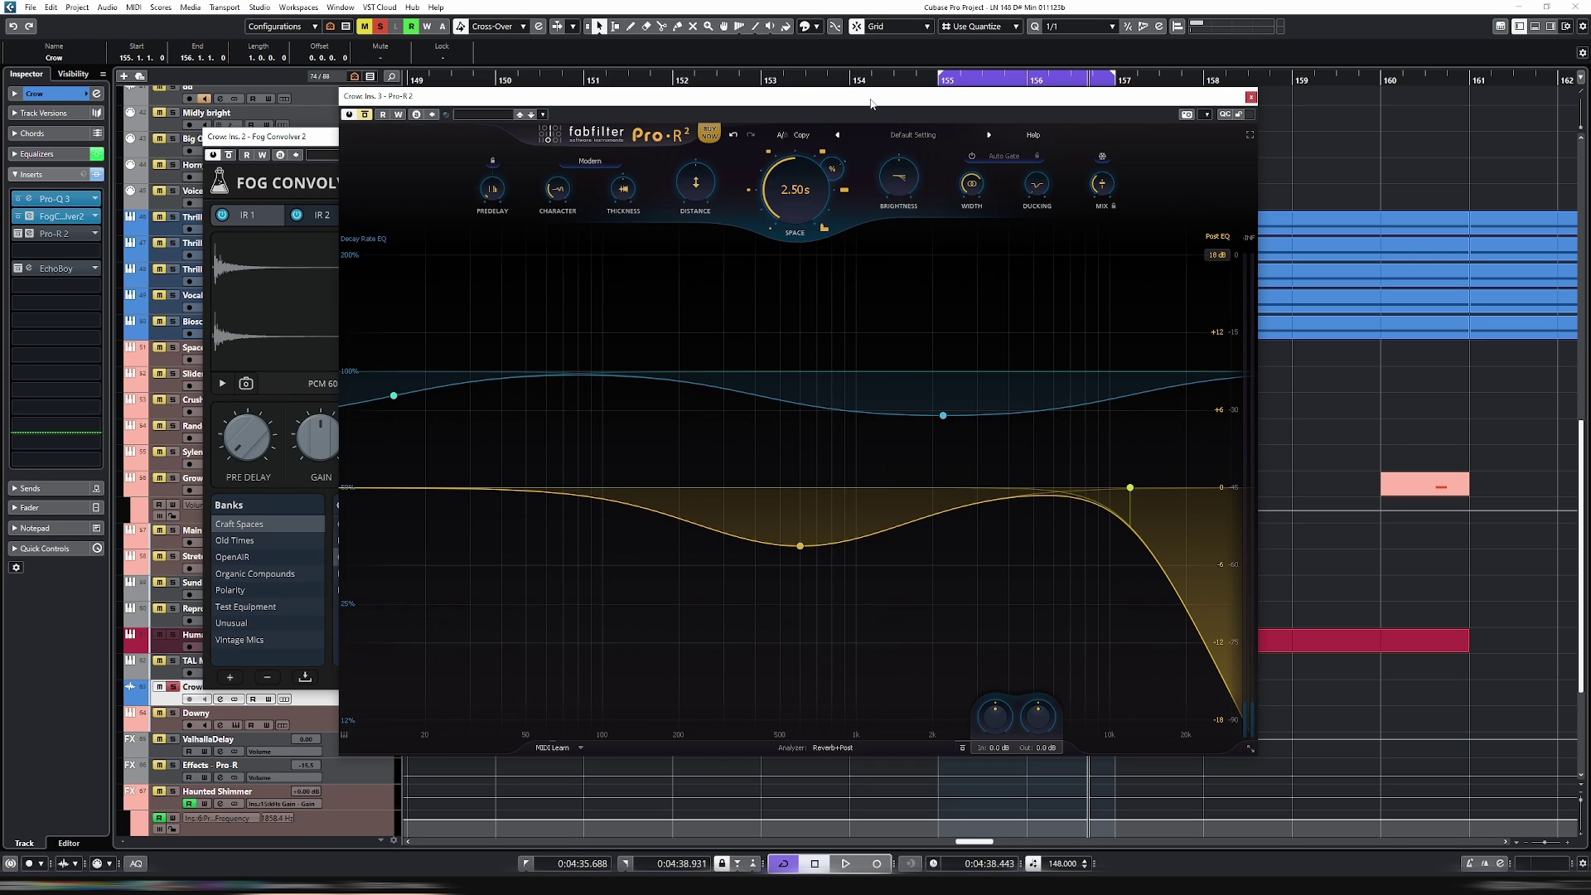
{"action": "left_click", "coordinate": [930, 134]}
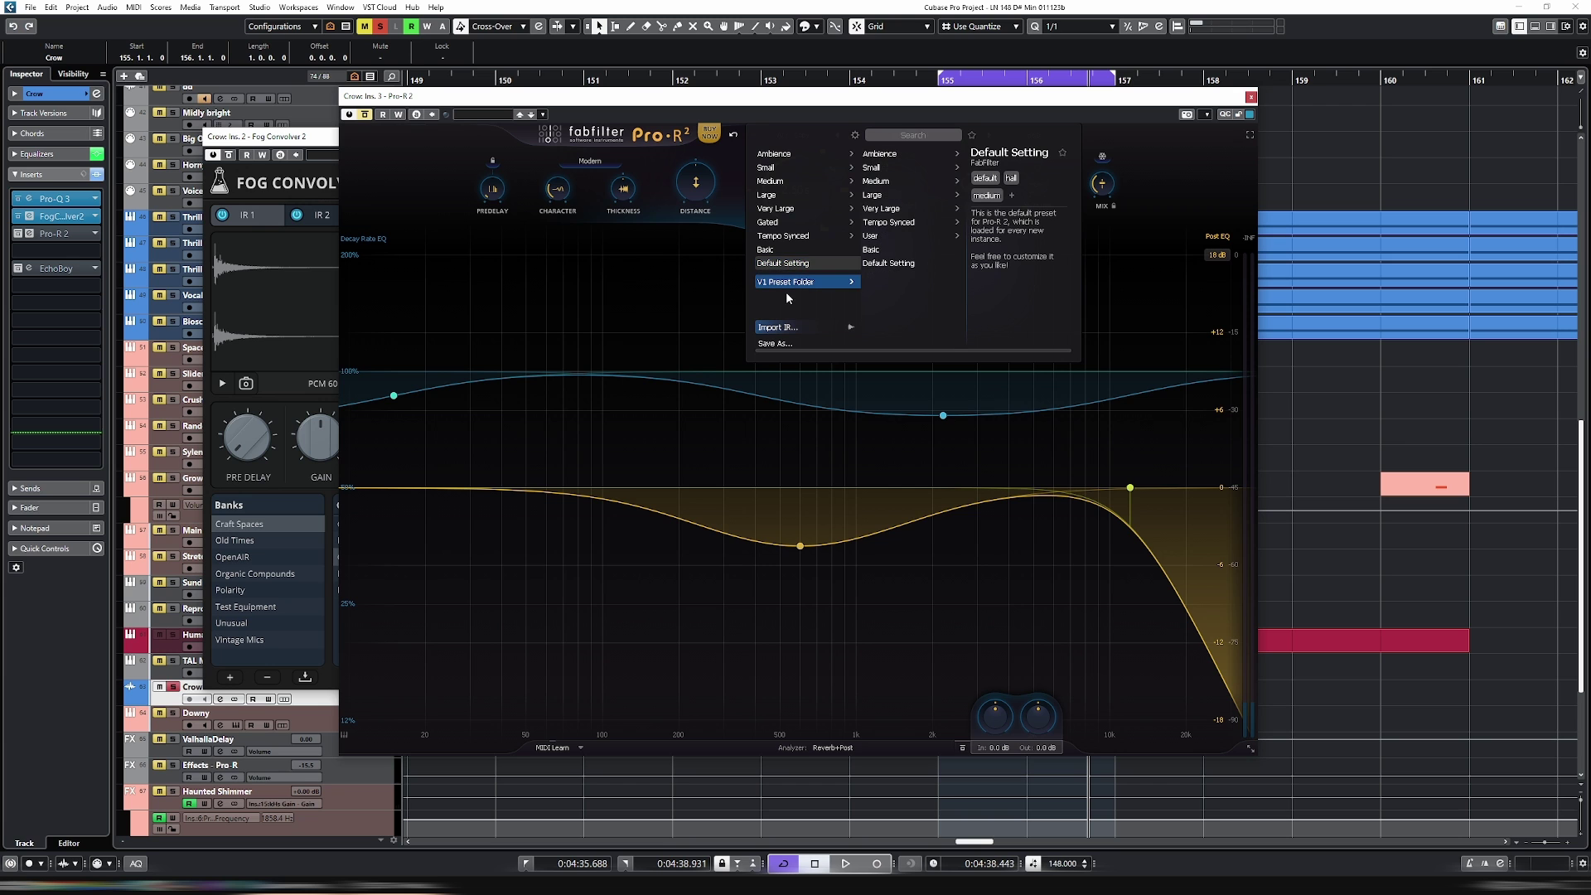
{"action": "left_click", "coordinate": [819, 333]}
{"action": "key", "text": "alt+Up"}
{"action": "key", "text": "alt+Up"}
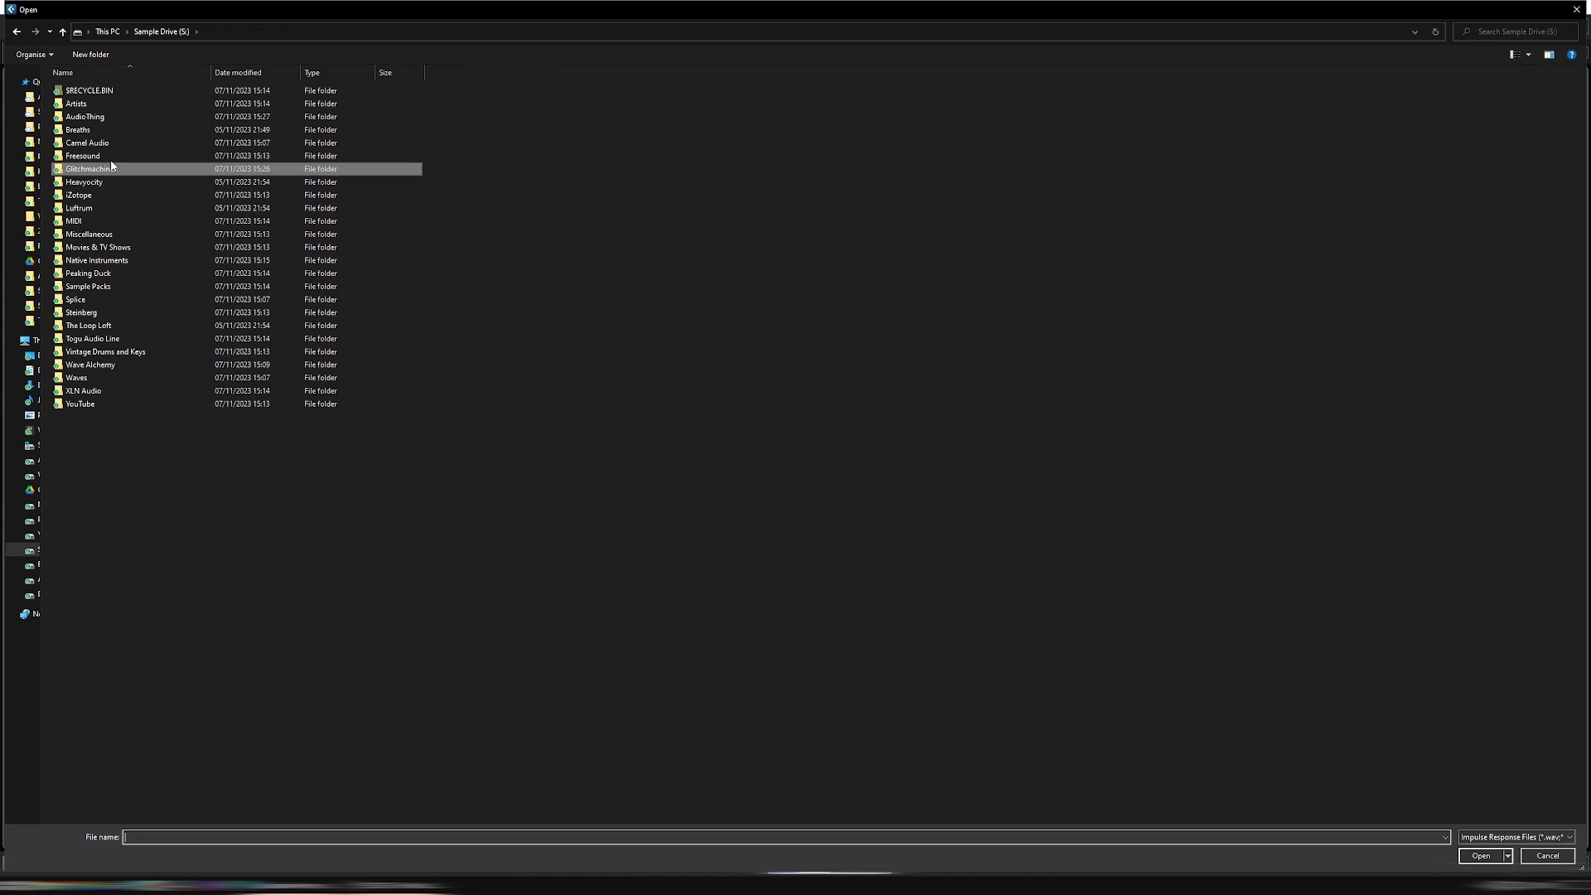
Step: Import the impulse response PCM 60 - Plate 4 from AudioThing > FogConvolver2 > Craft Spaces > Samples into Pro-R 2
{"action": "double_click", "coordinate": [111, 114]}
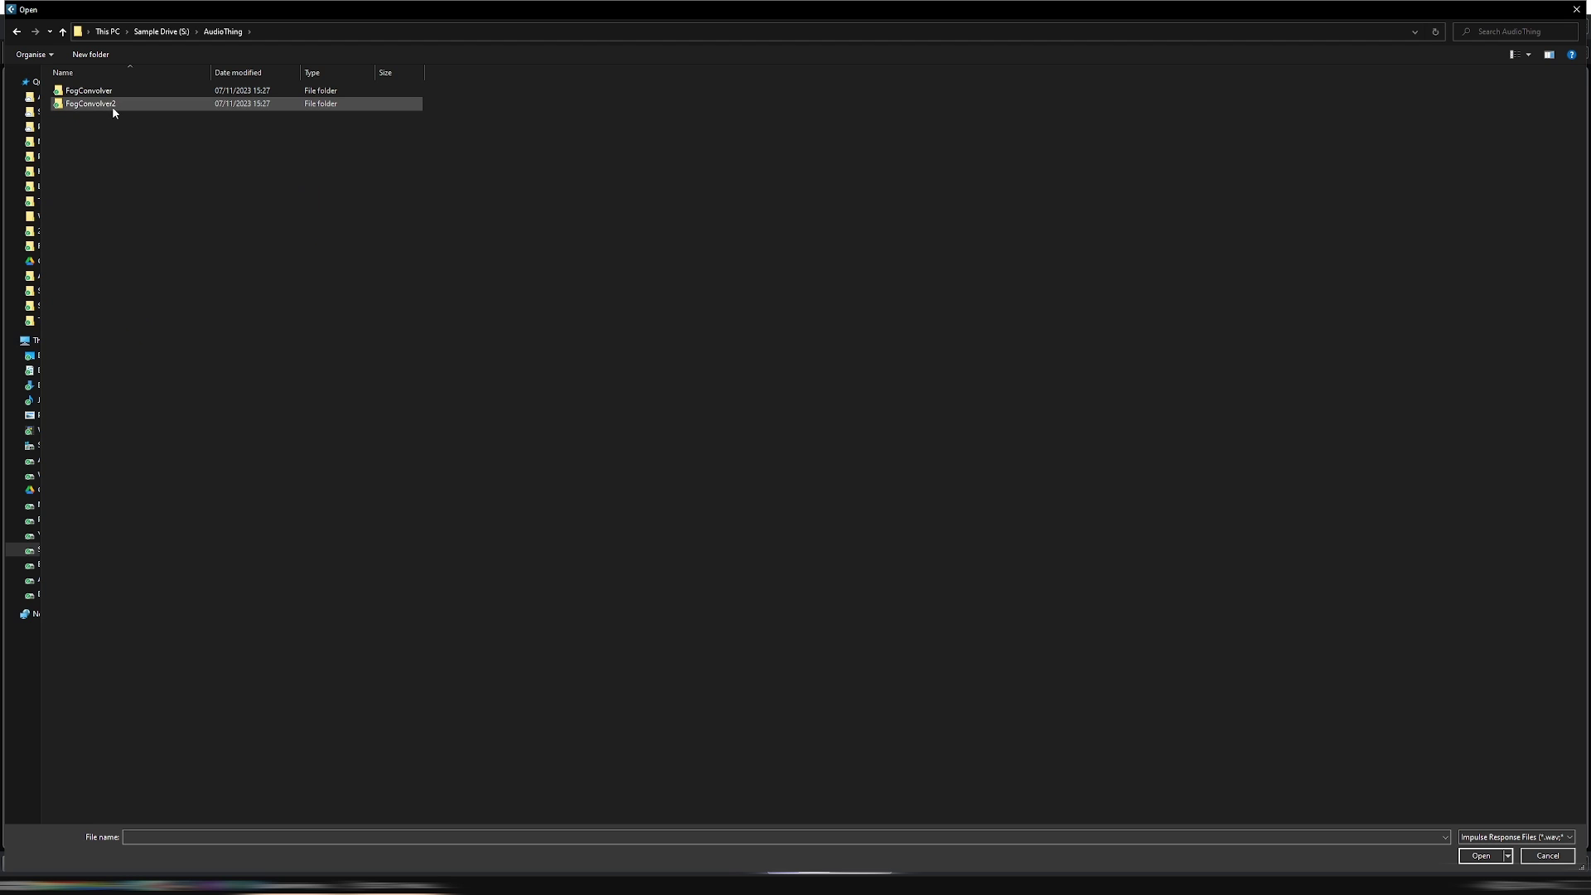
{"action": "double_click", "coordinate": [113, 106]}
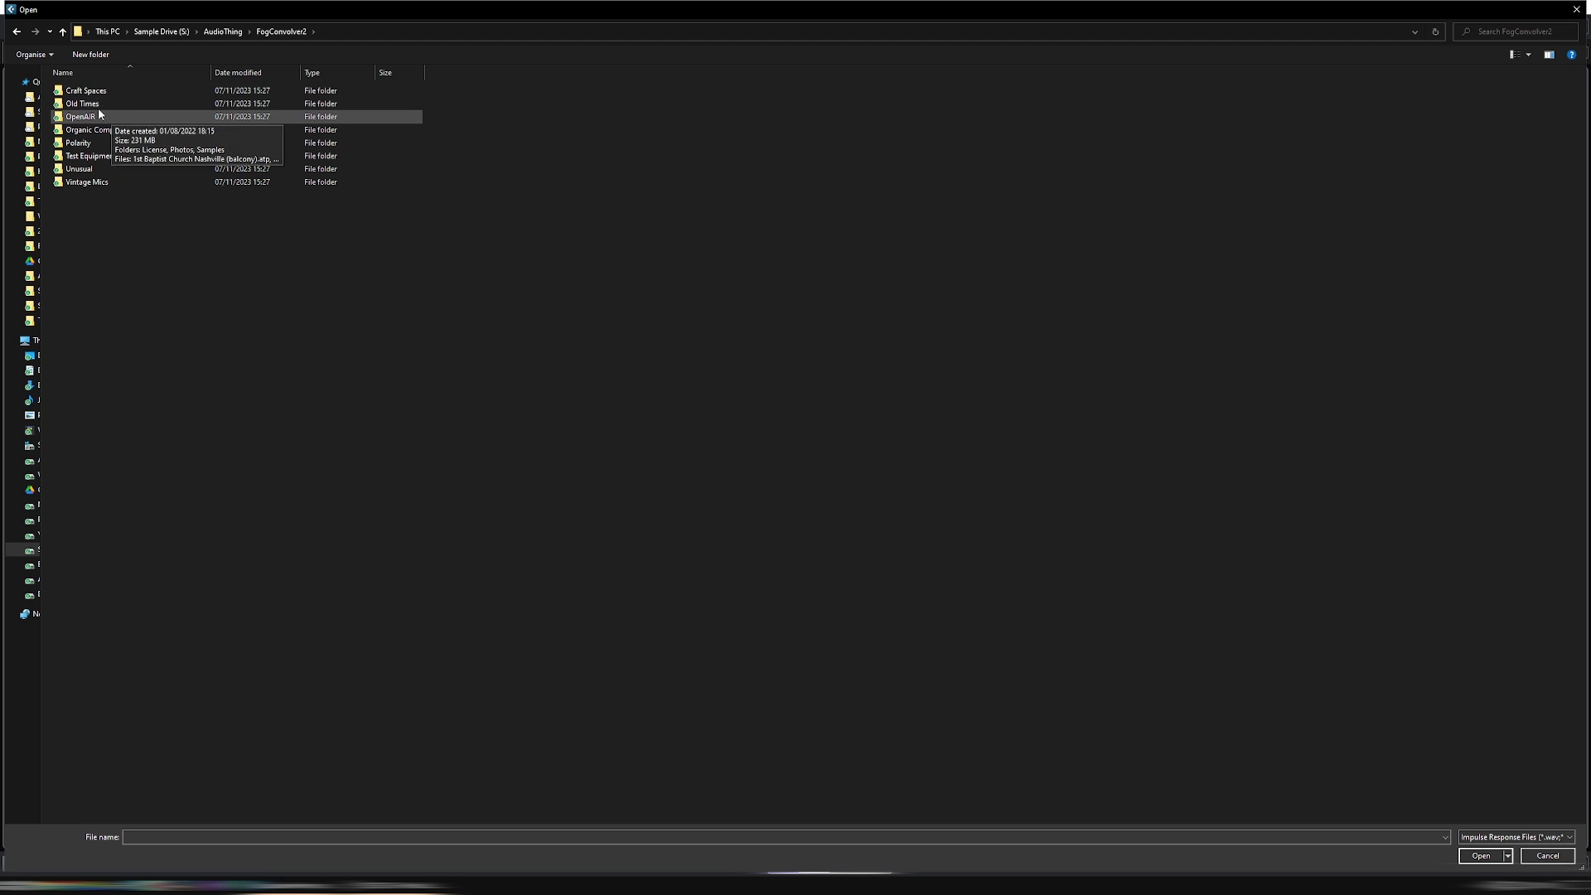
{"action": "double_click", "coordinate": [91, 91]}
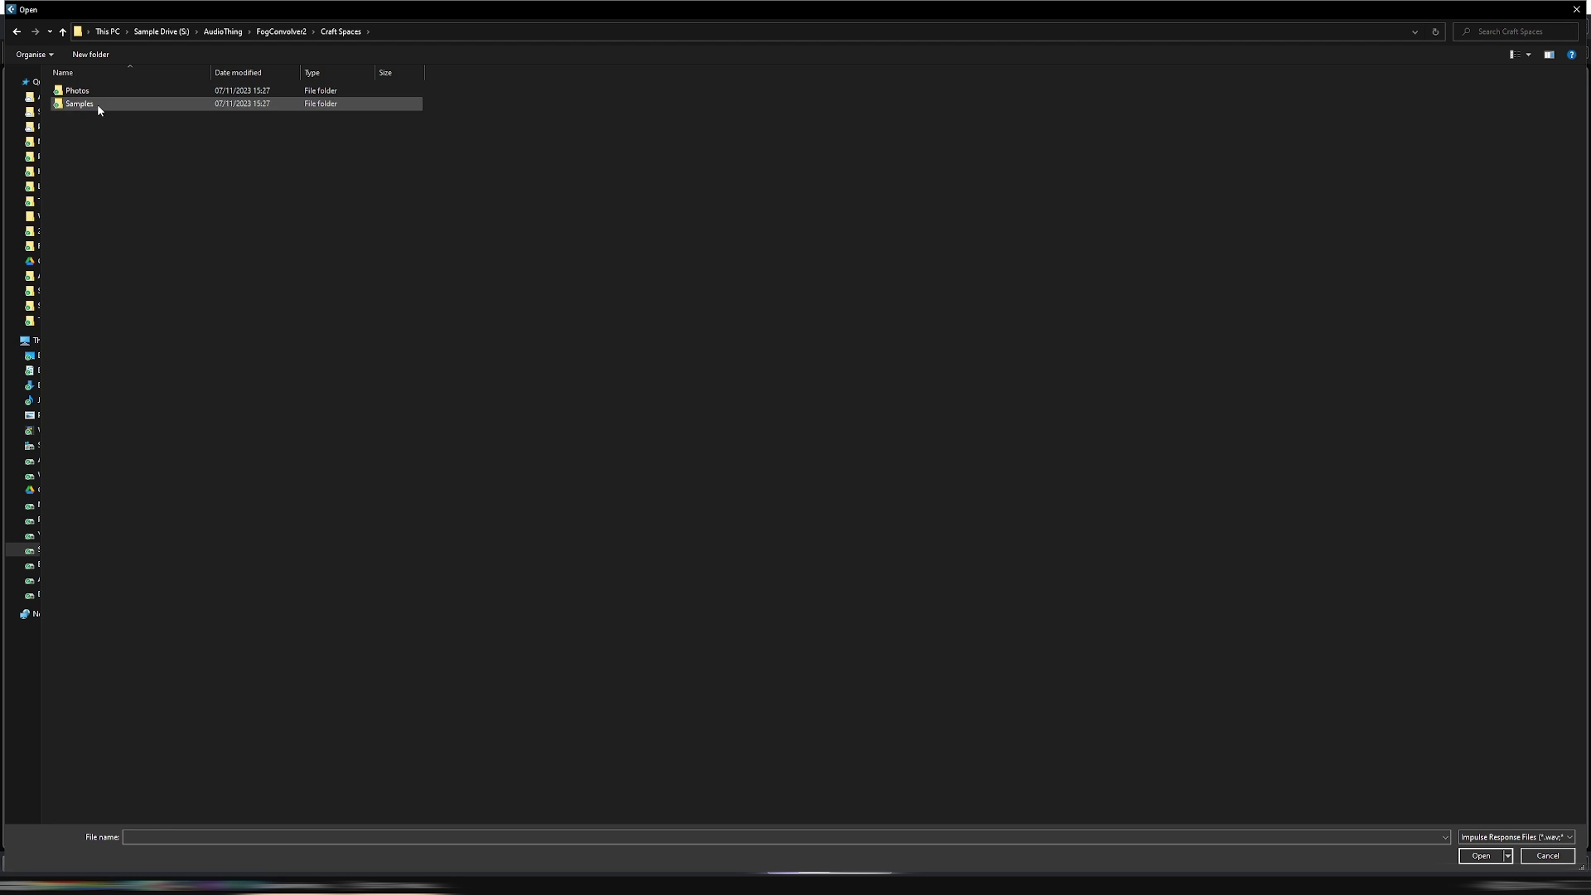
{"action": "double_click", "coordinate": [97, 103]}
{"action": "scroll", "coordinate": [206, 377], "scroll_direction": "down", "scroll_amount": 5}
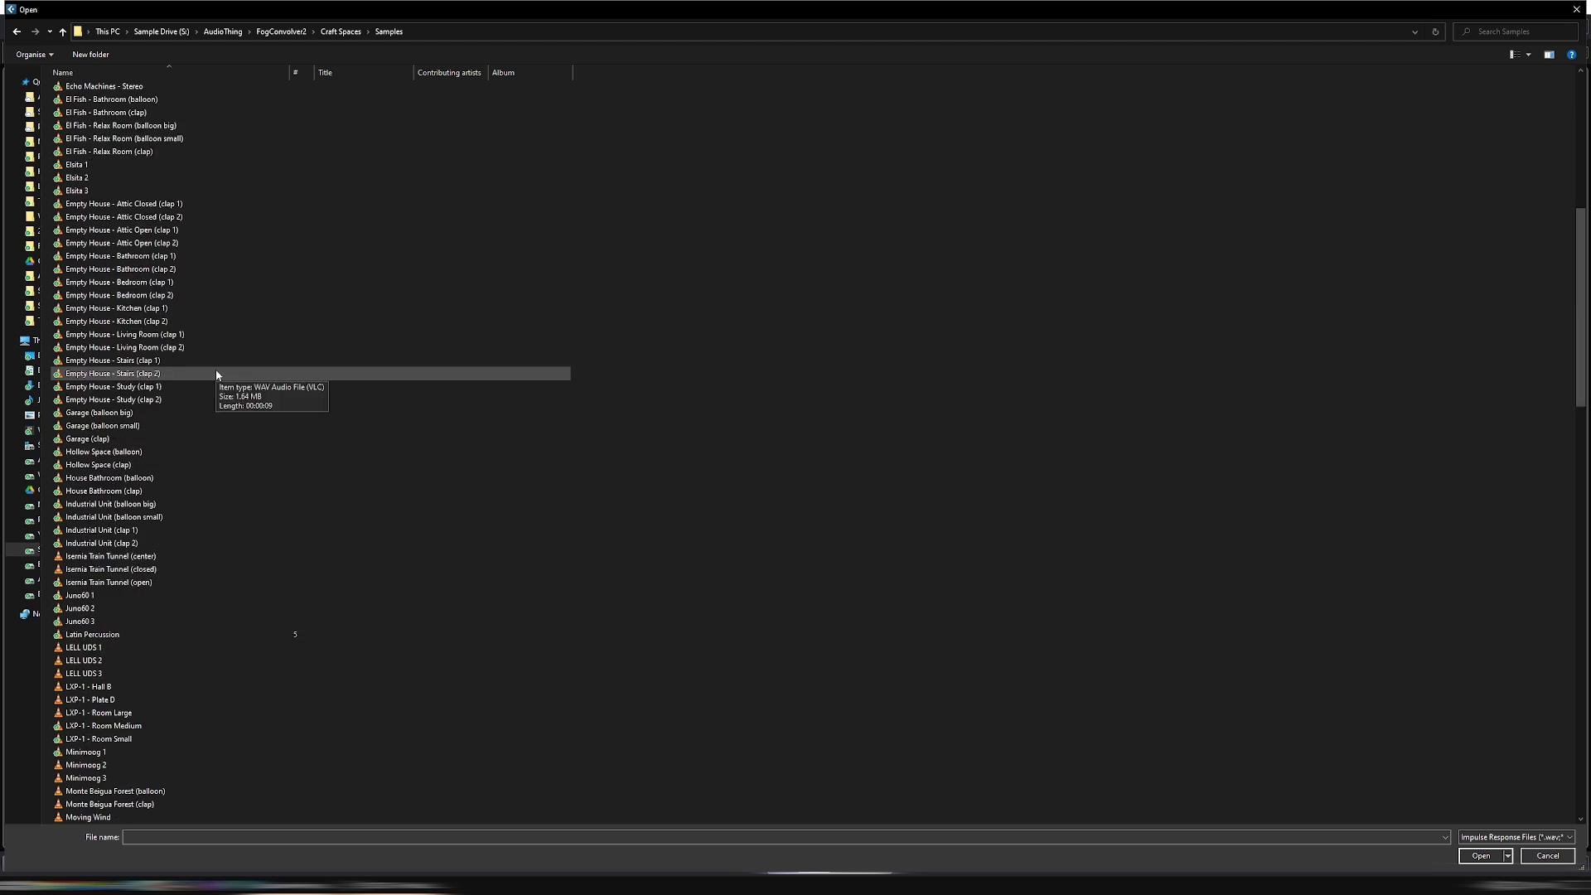
{"action": "scroll", "coordinate": [218, 374], "scroll_direction": "down", "scroll_amount": 20}
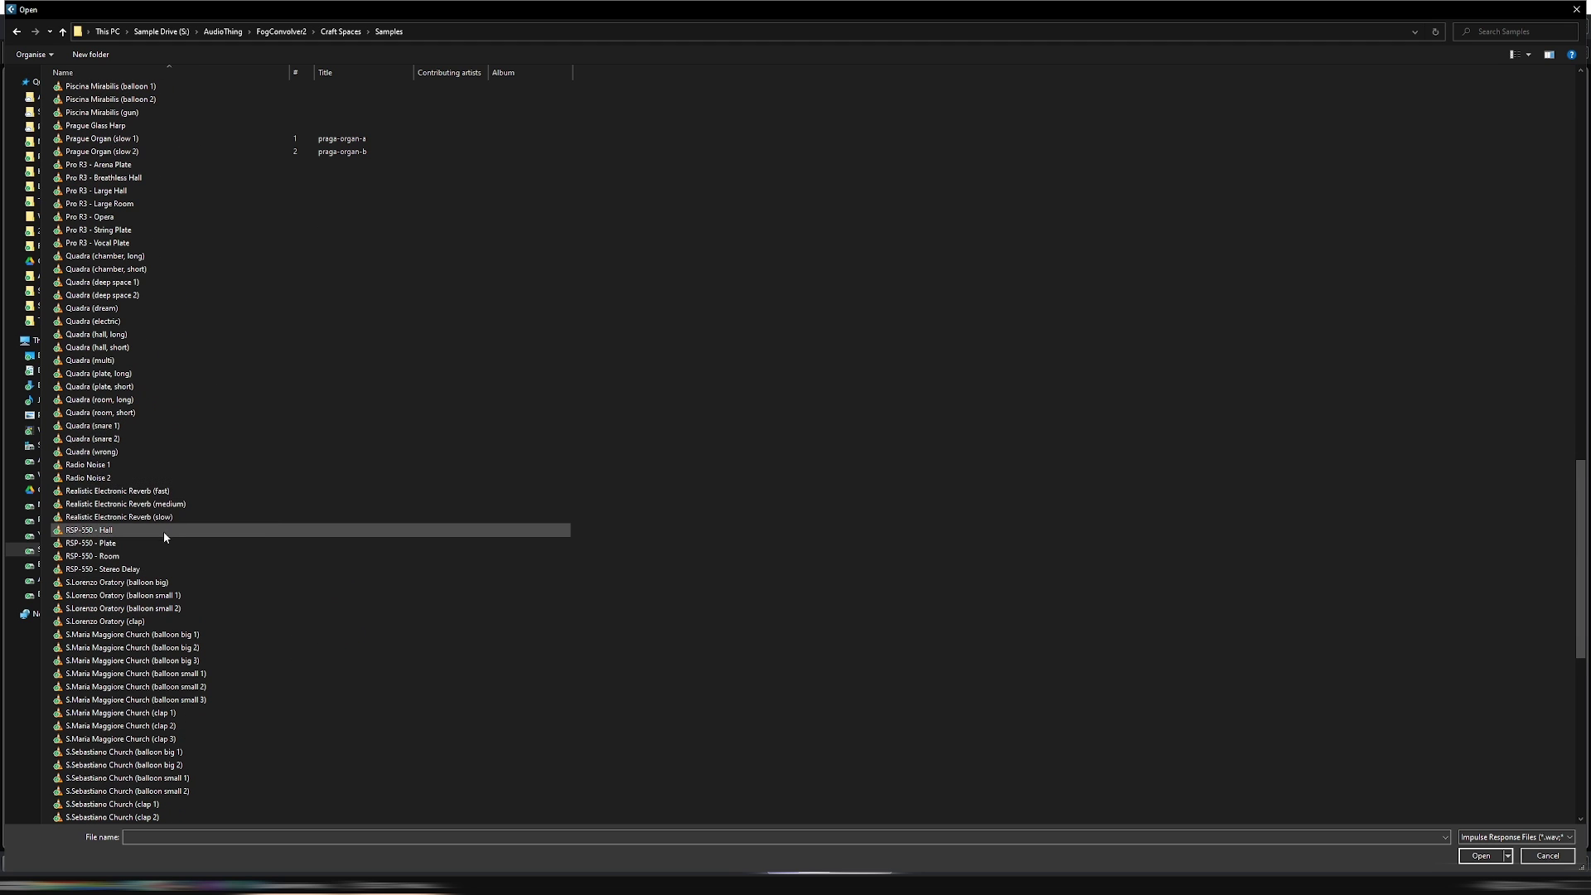
{"action": "scroll", "coordinate": [166, 497], "scroll_direction": "up", "scroll_amount": 8}
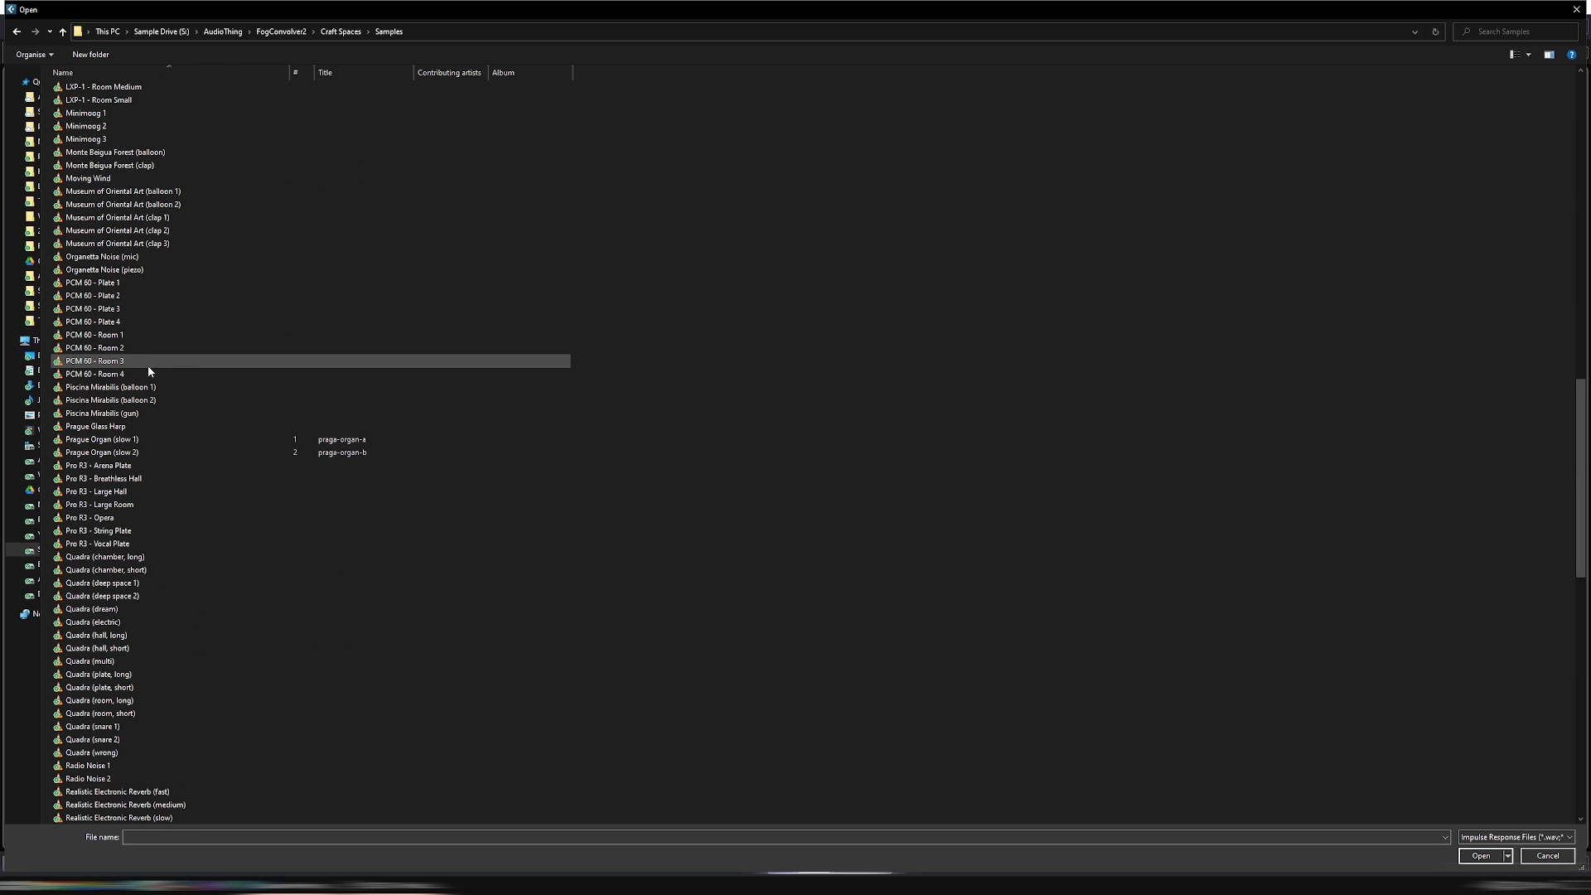
{"action": "left_click", "coordinate": [115, 326]}
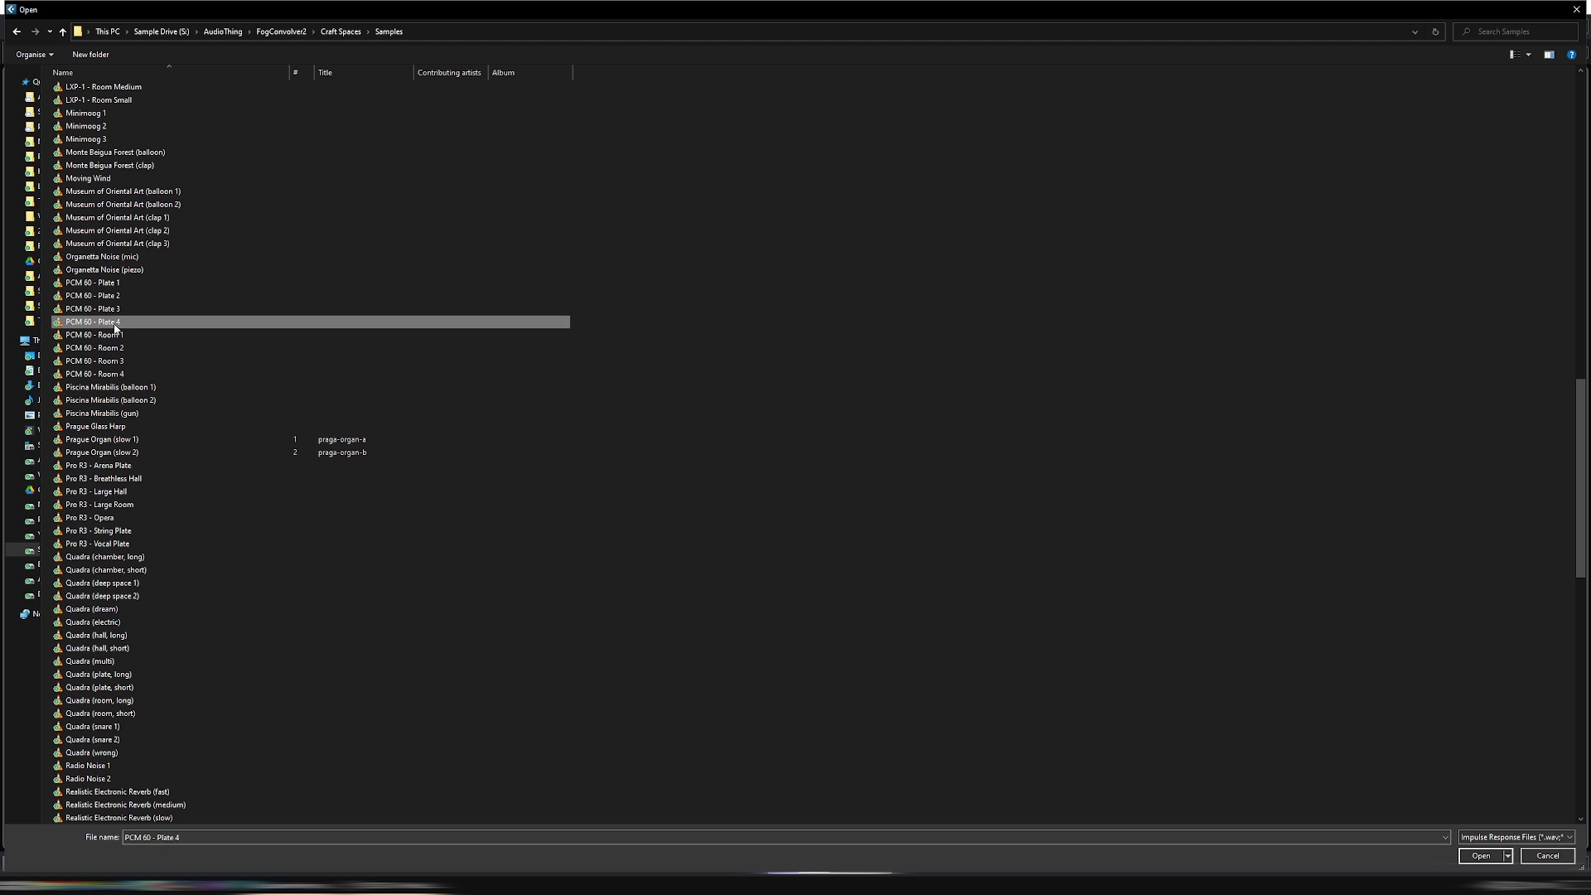
{"action": "left_click", "coordinate": [1480, 856]}
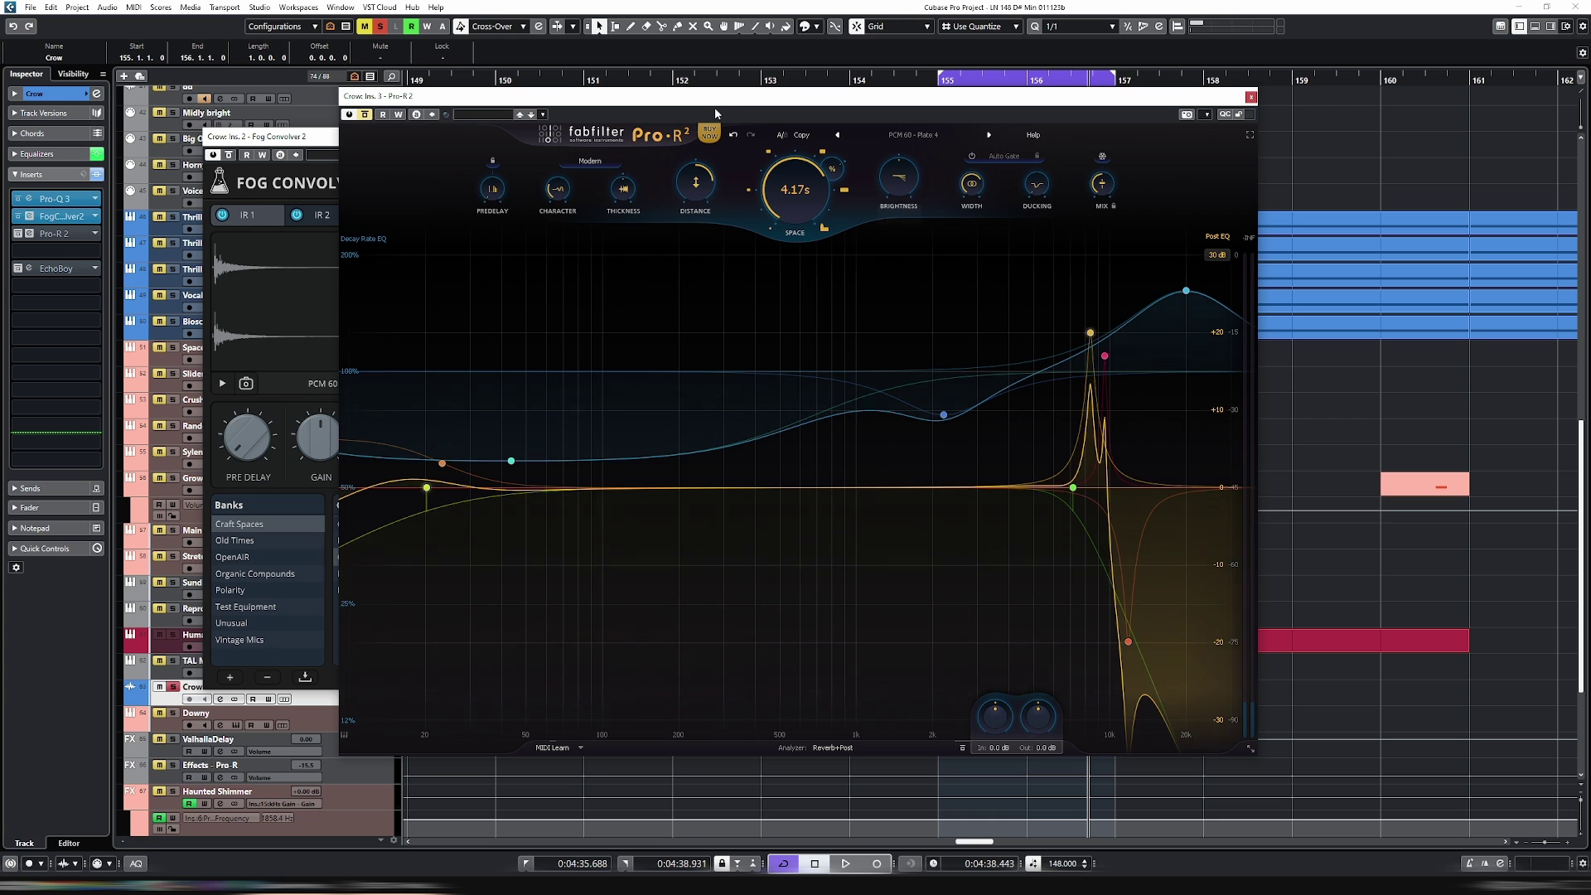
Step: Move the Pro-R 2 and Fog Convolver 2 windows apart and bring Pro-R 2 to the front
{"action": "left_click_drag", "start_coordinate": [728, 104], "coordinate": [915, 113]}
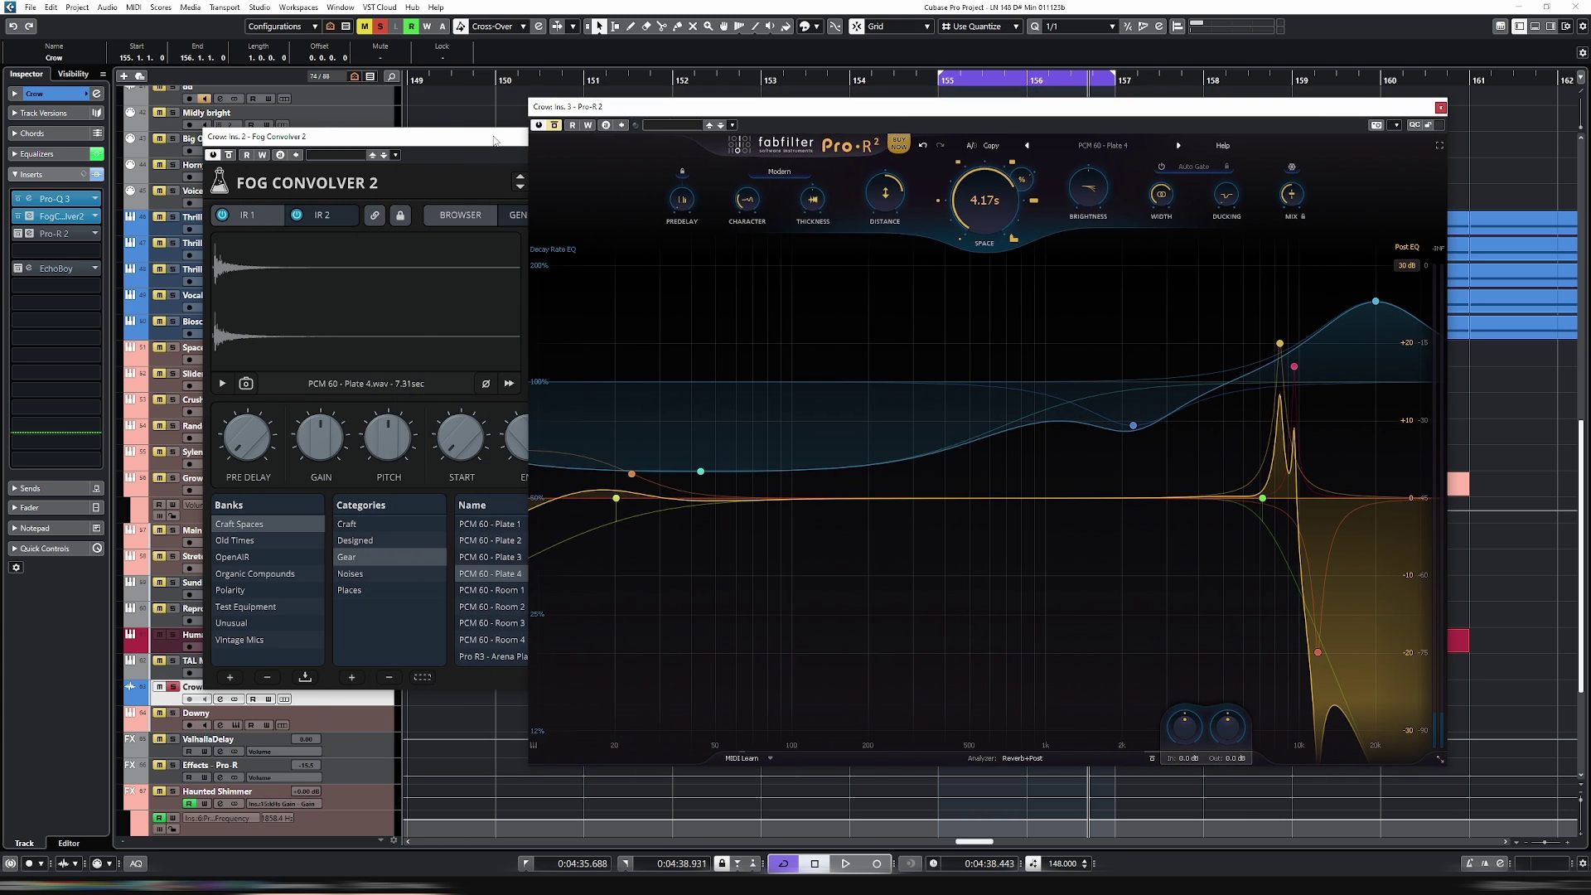
{"action": "left_click_drag", "start_coordinate": [493, 140], "coordinate": [375, 147]}
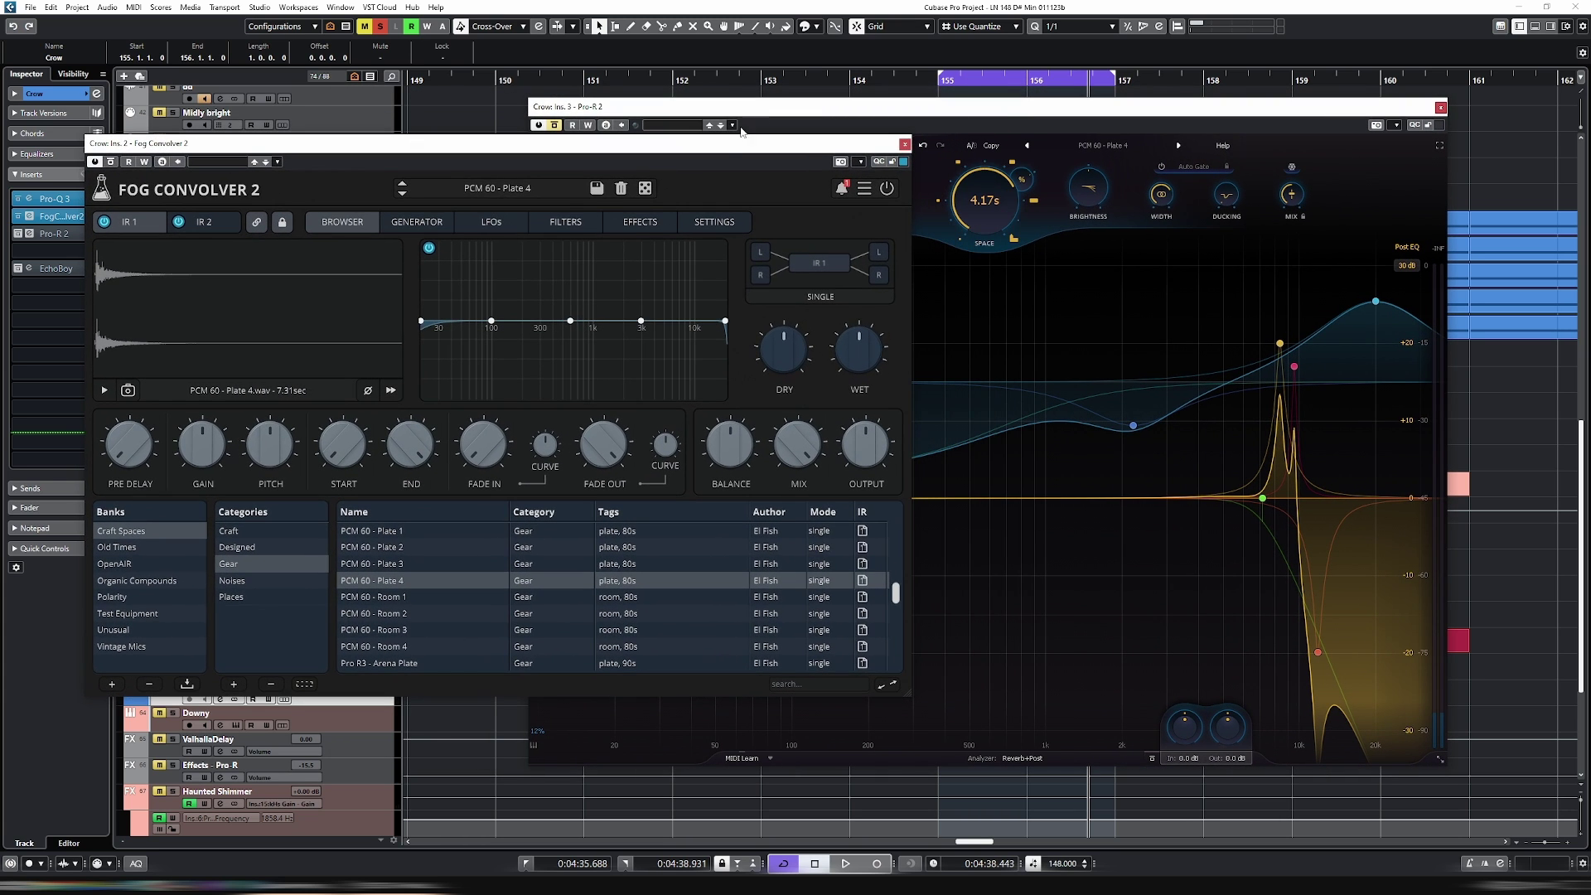
{"action": "left_click_drag", "start_coordinate": [726, 146], "coordinate": [672, 171]}
{"action": "left_click", "coordinate": [922, 116]}
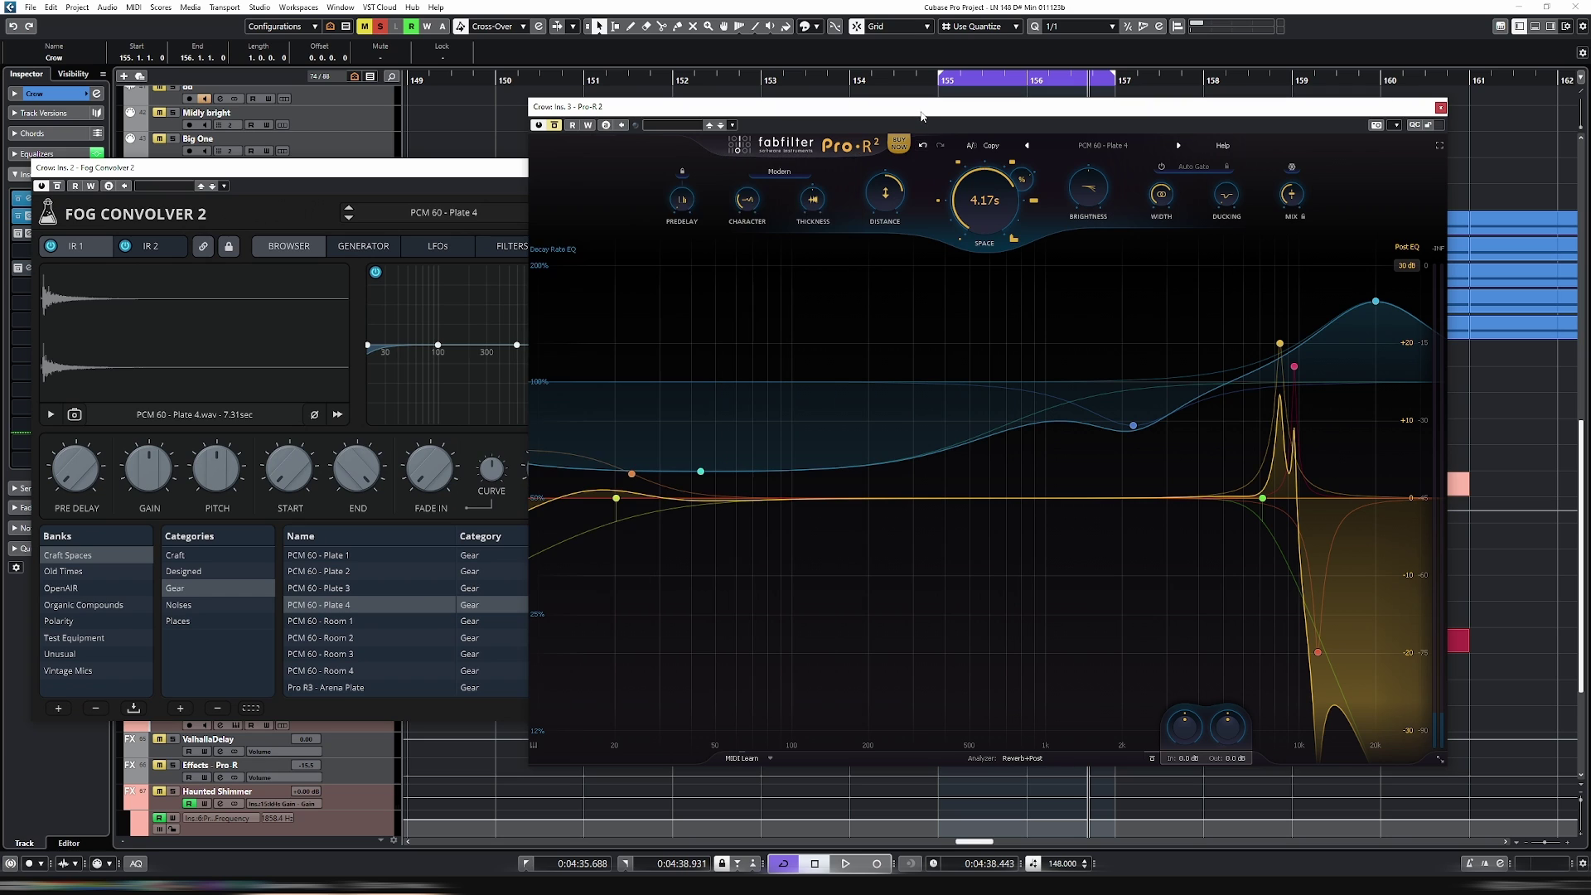
Step: Swap the active reverb from Fog Convolver 2 to Pro-R 2 and audition the imported response over the loop
{"action": "left_click", "coordinate": [556, 127]}
{"action": "left_click", "coordinate": [44, 190]}
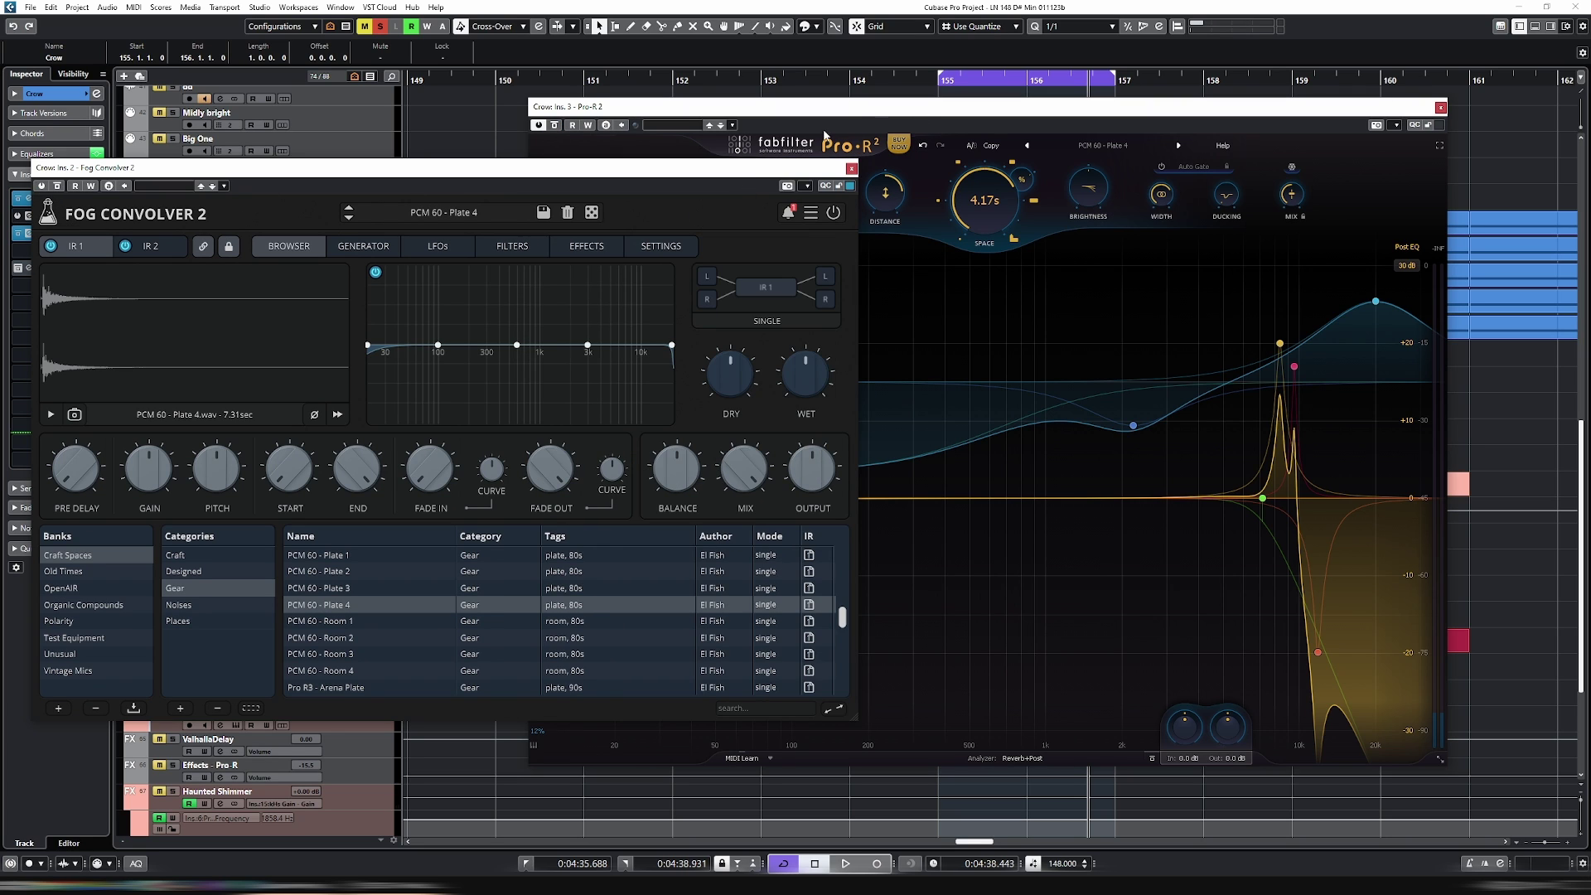
{"action": "left_click", "coordinate": [863, 114]}
{"action": "key", "text": "space"}
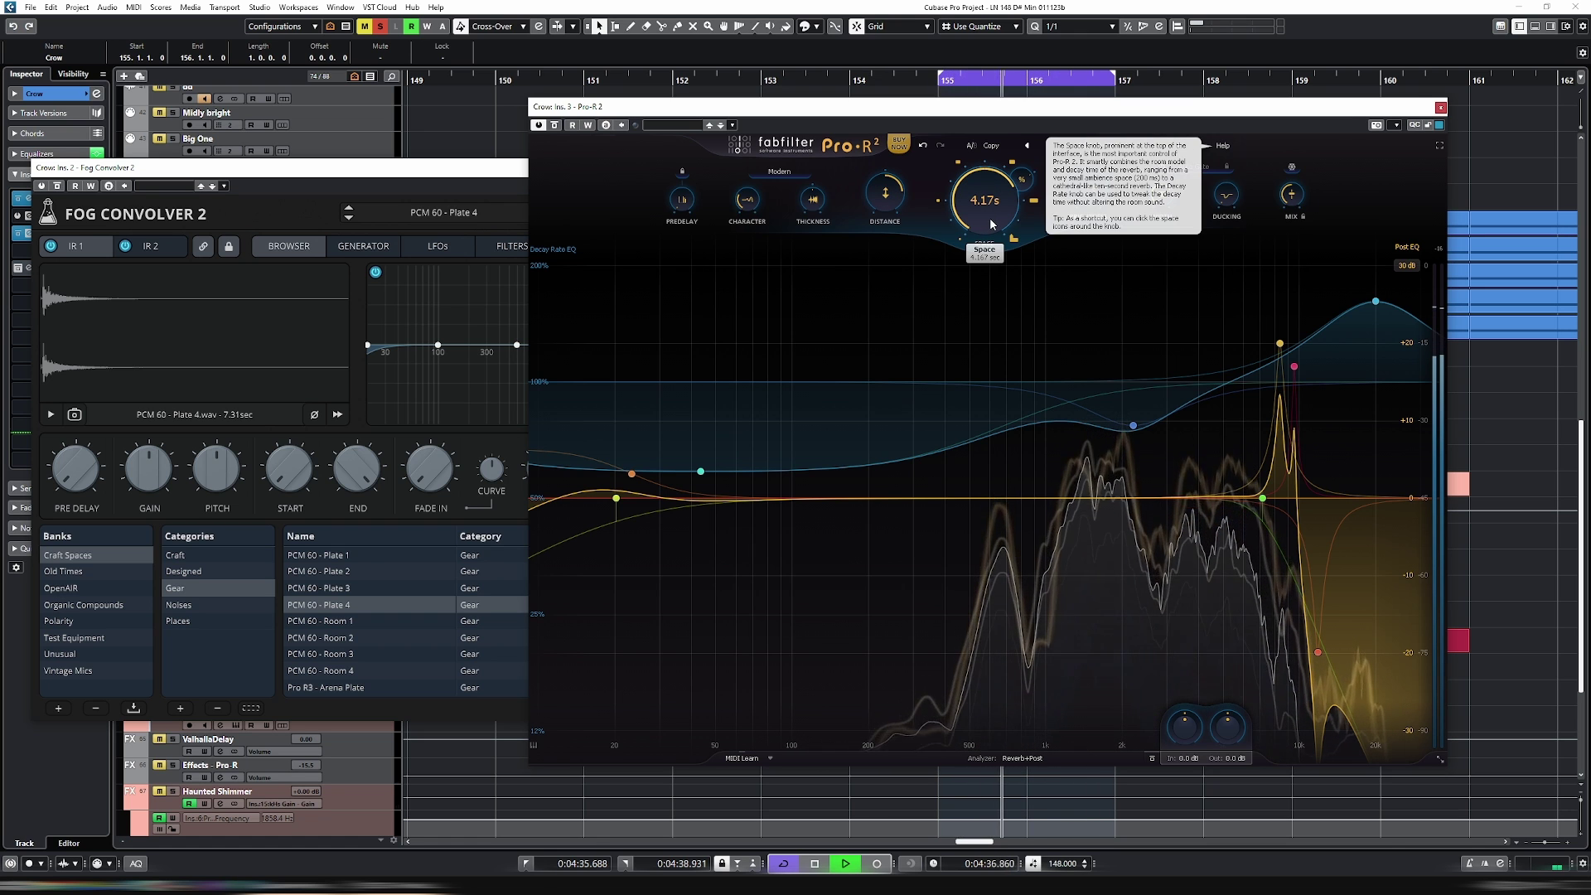
{"action": "key", "text": "space"}
Step: Shift the Pro-R 2 window slightly, raise its Space to 5.06 s, and check it against Fog Convolver 2
{"action": "left_click_drag", "start_coordinate": [961, 110], "coordinate": [907, 101]}
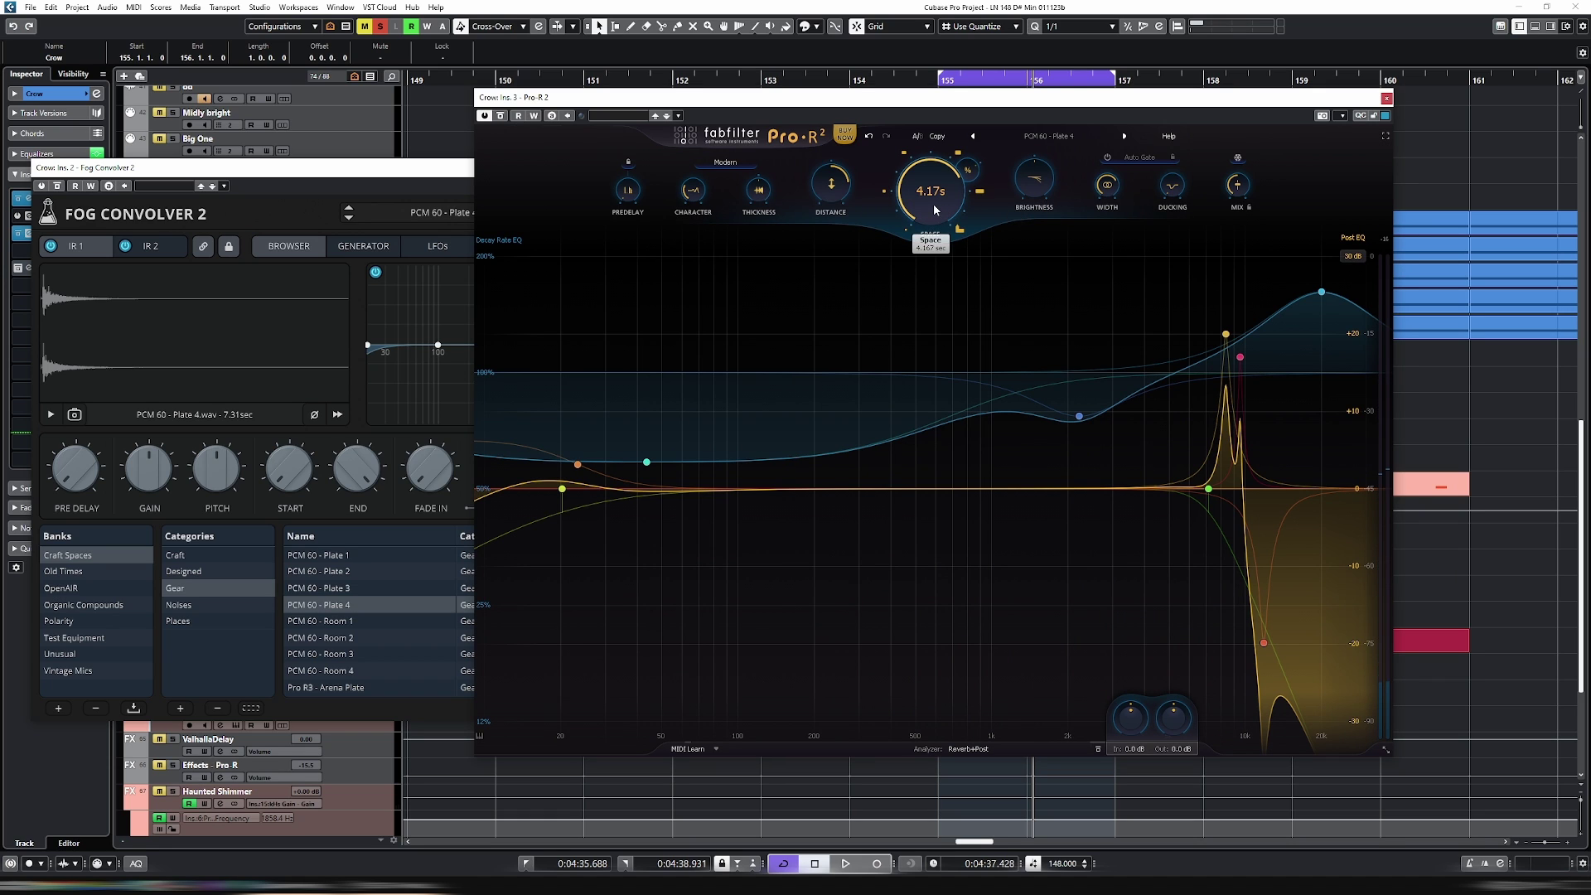
{"action": "scroll", "coordinate": [937, 191], "scroll_direction": "up", "scroll_amount": 2}
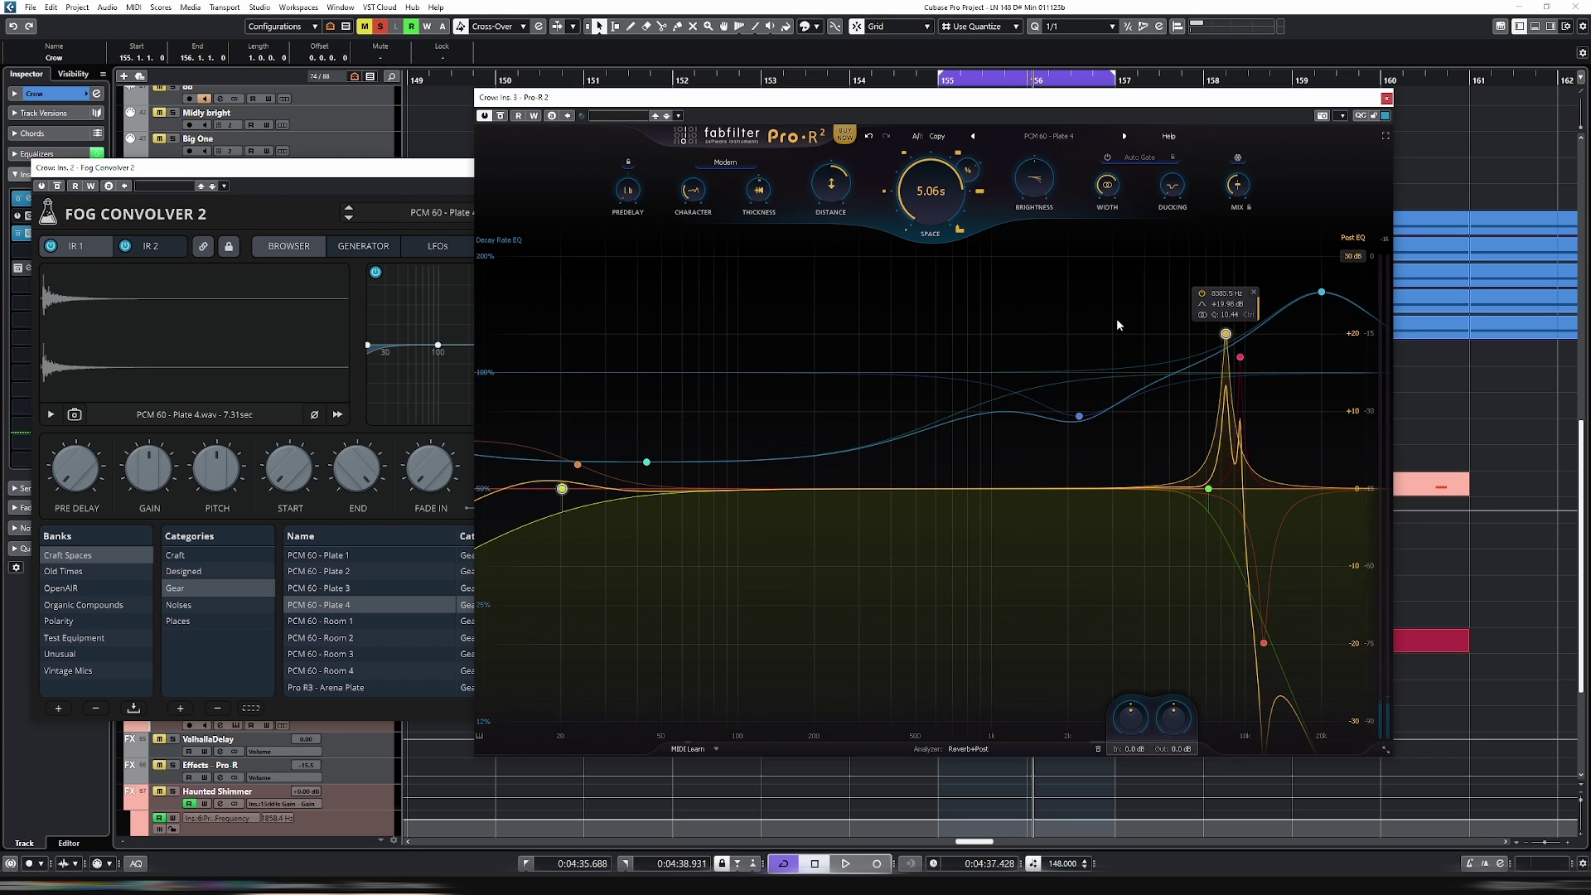
{"action": "left_click", "coordinate": [363, 177]}
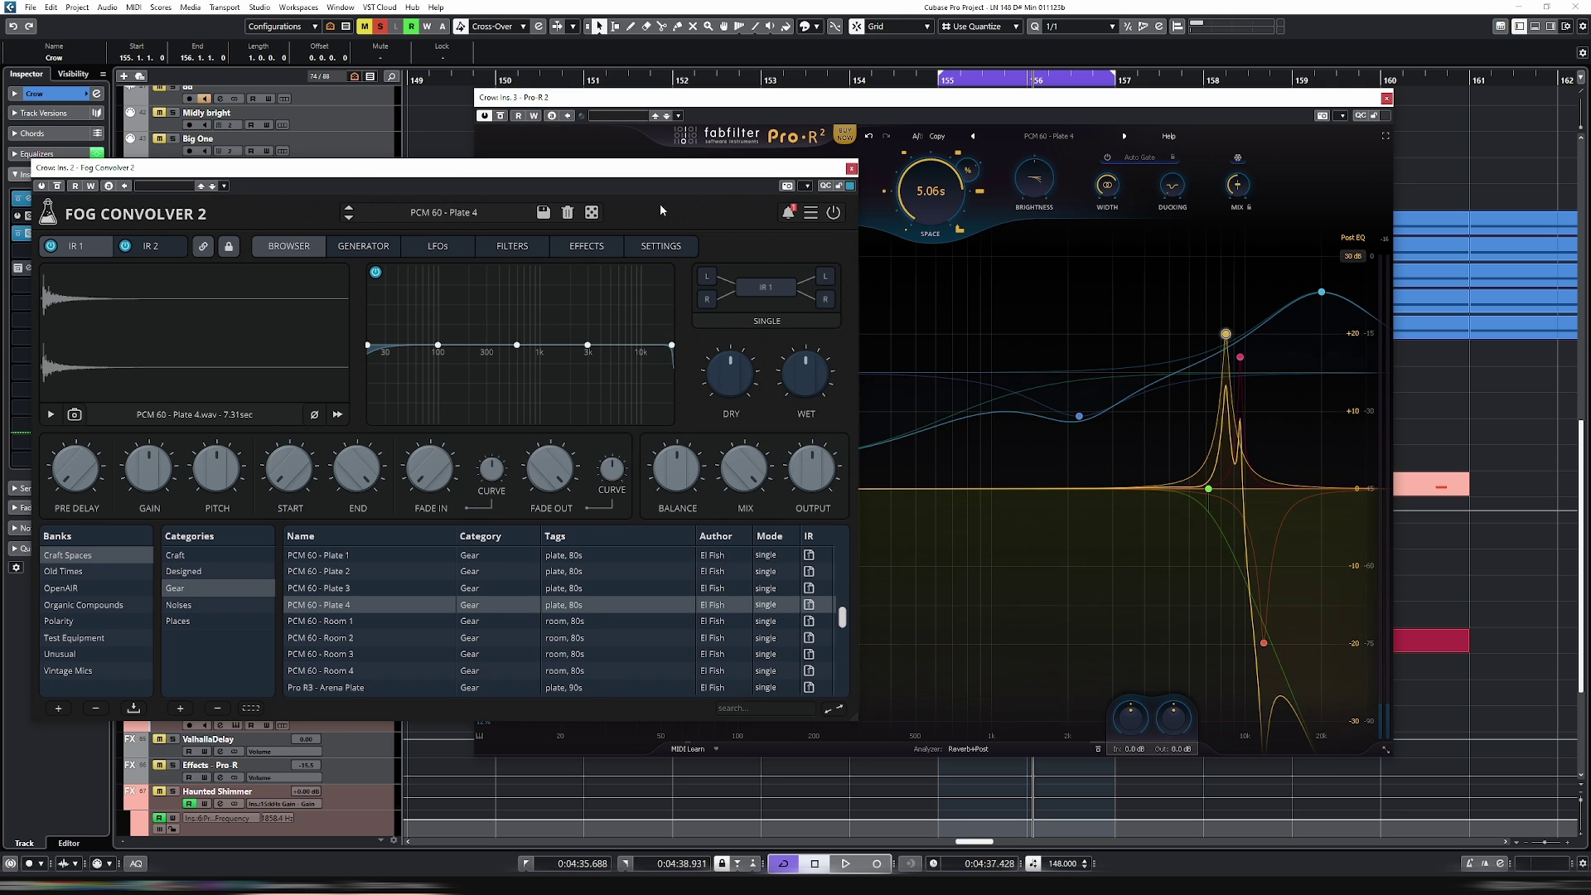
{"action": "left_click", "coordinate": [951, 108]}
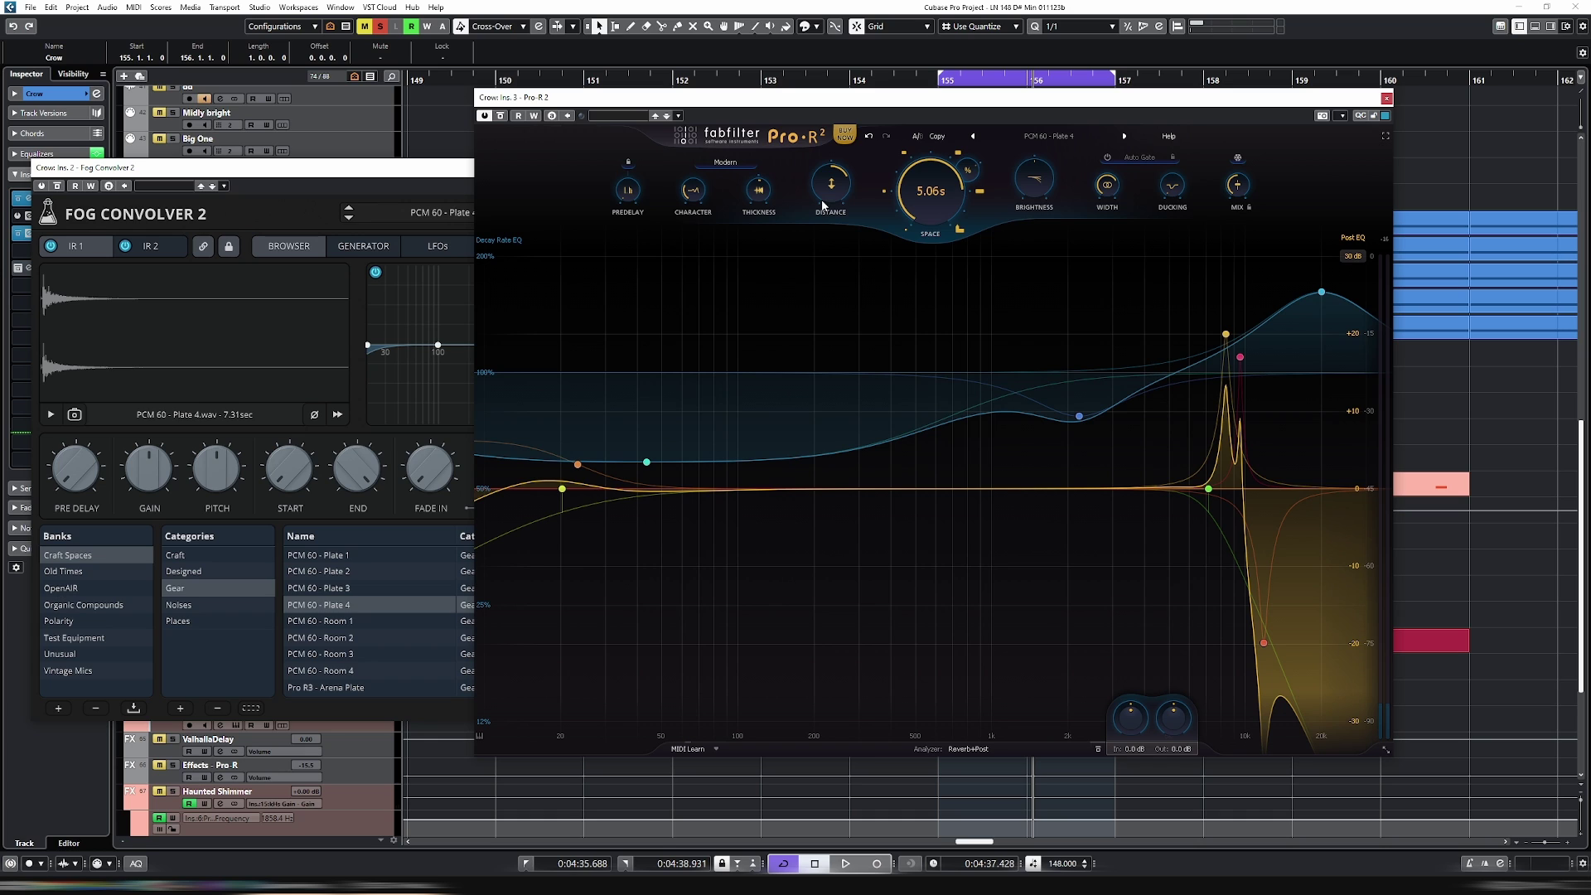
Step: Try raising Pro-R 2's Space to 10.0 s while auditioning the loop
{"action": "mouse_move", "coordinate": [940, 175]}
{"action": "key", "text": "space"}
{"action": "left_click_drag", "start_coordinate": [930, 192], "coordinate": [930, 161]}
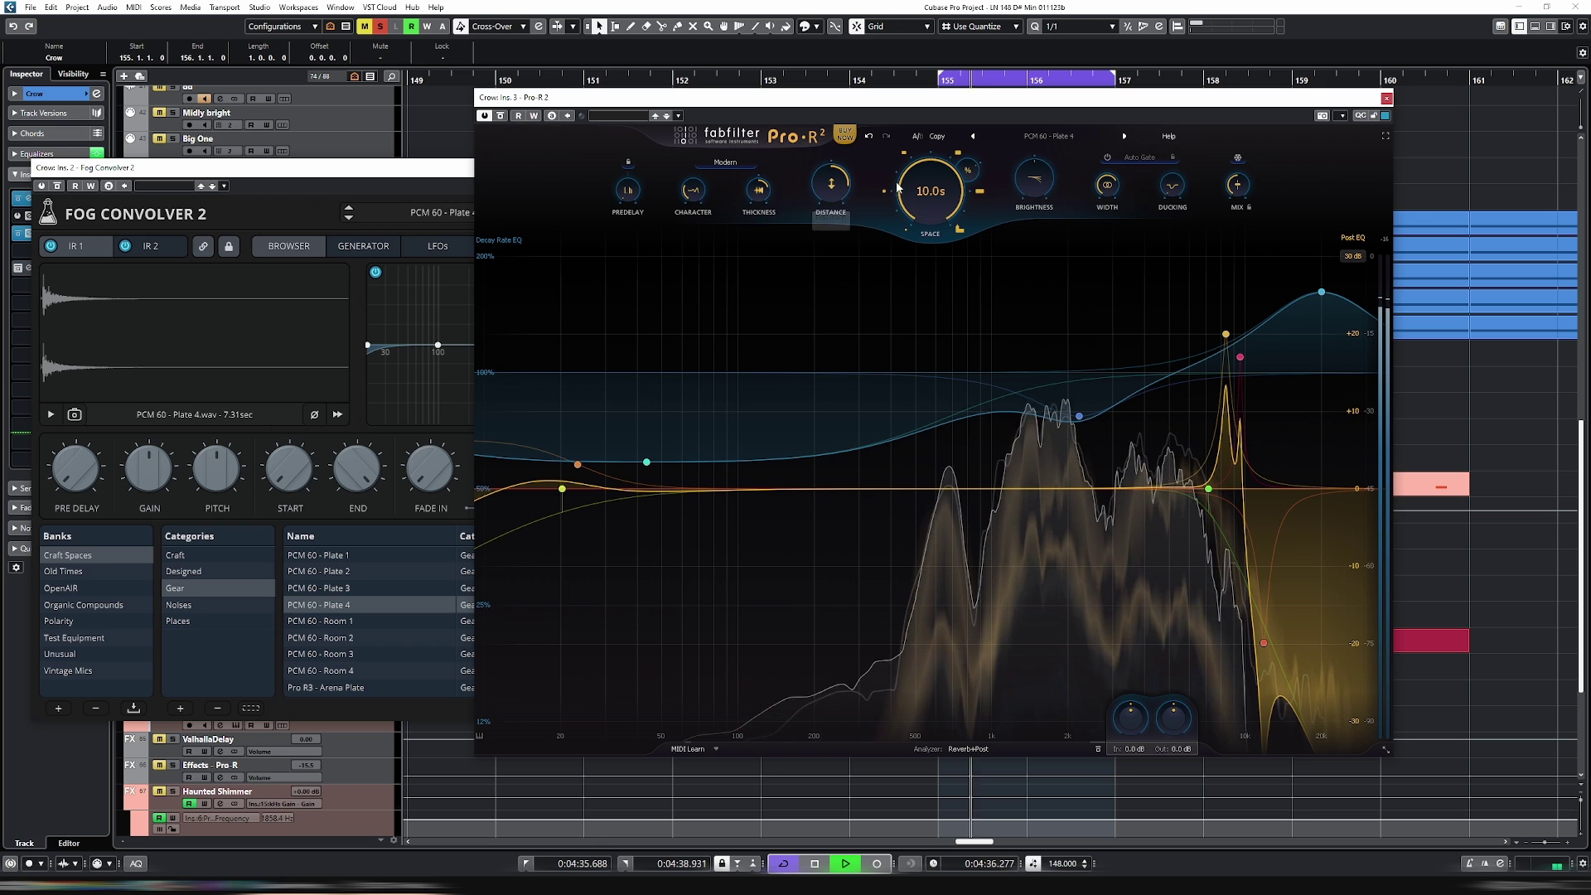
{"action": "mouse_move", "coordinate": [958, 222]}
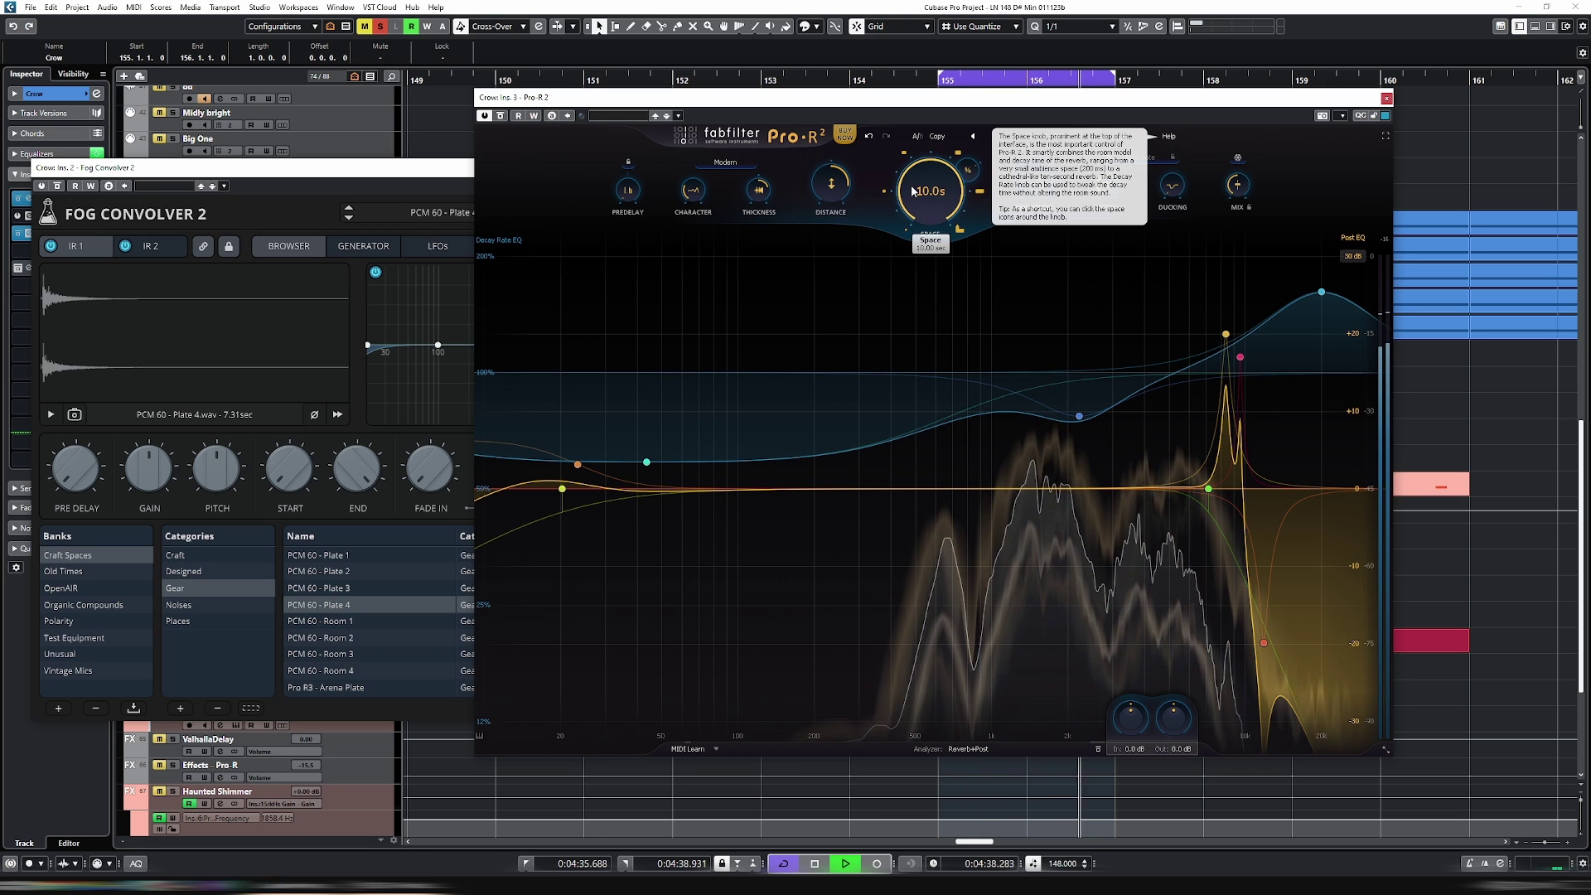
{"action": "key", "text": "space"}
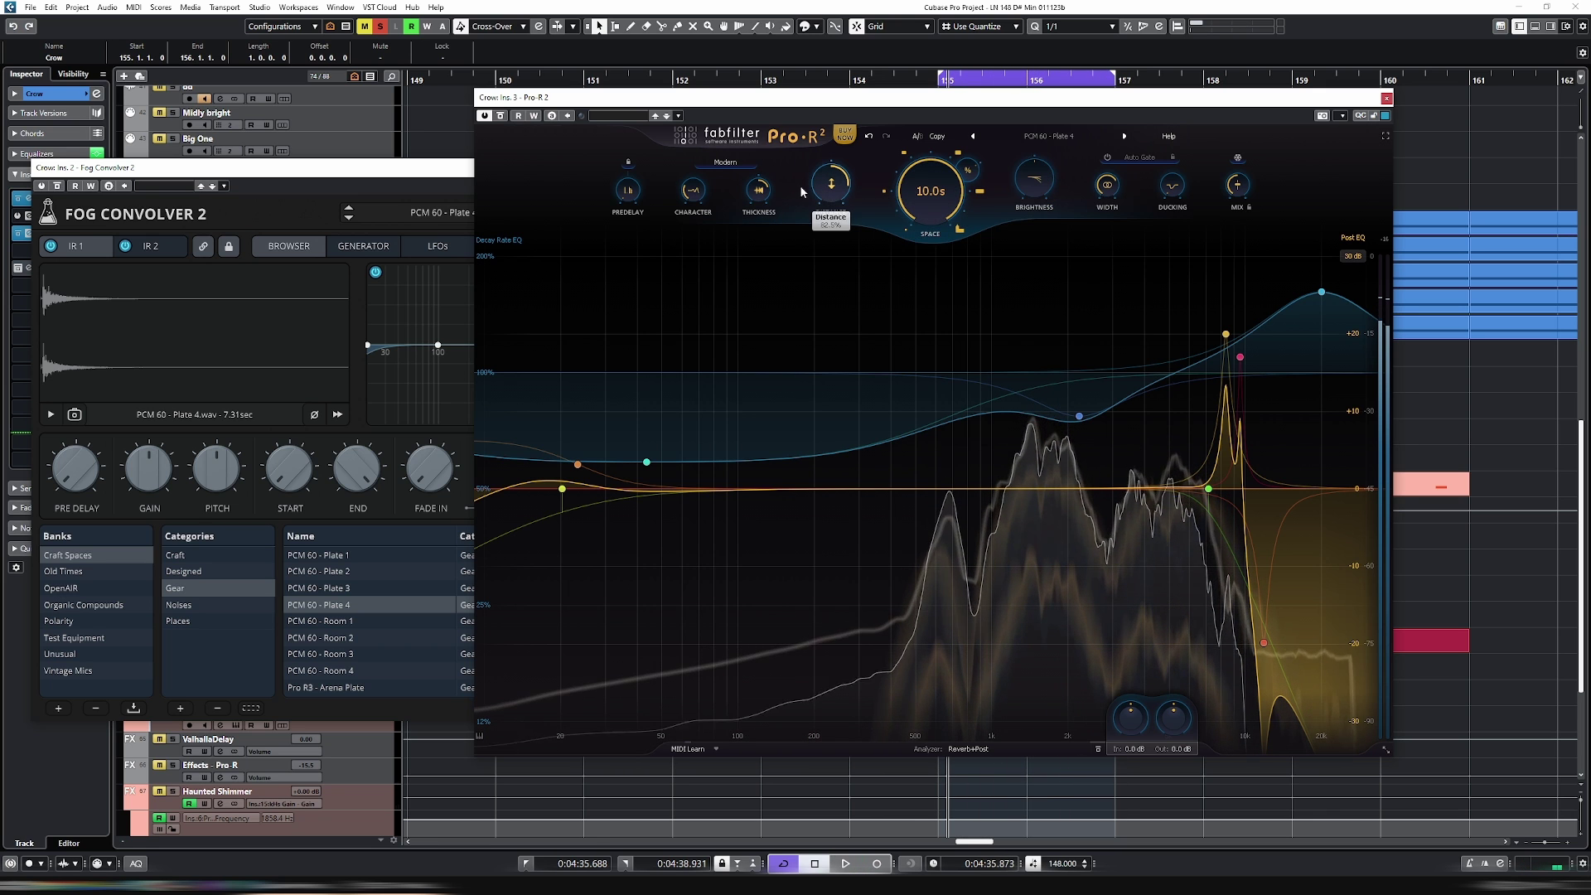
Step: Try the Vintage reverb style in Pro-R 2 and play the loop to audition it
{"action": "left_click", "coordinate": [753, 167]}
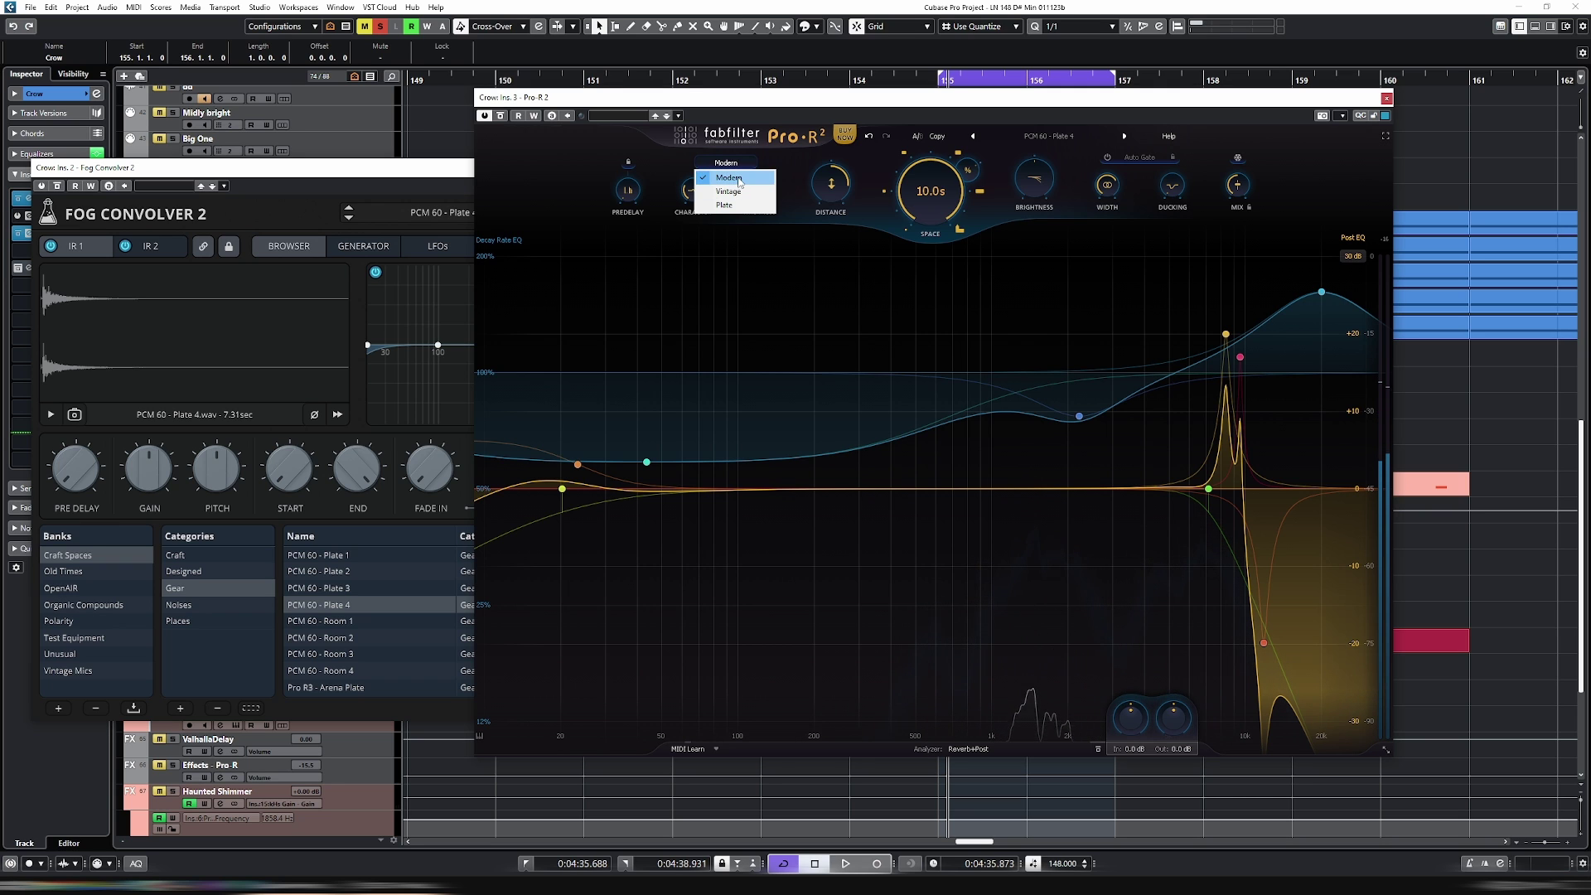
{"action": "left_click", "coordinate": [738, 176]}
{"action": "left_click", "coordinate": [736, 165]}
{"action": "left_click", "coordinate": [744, 193]}
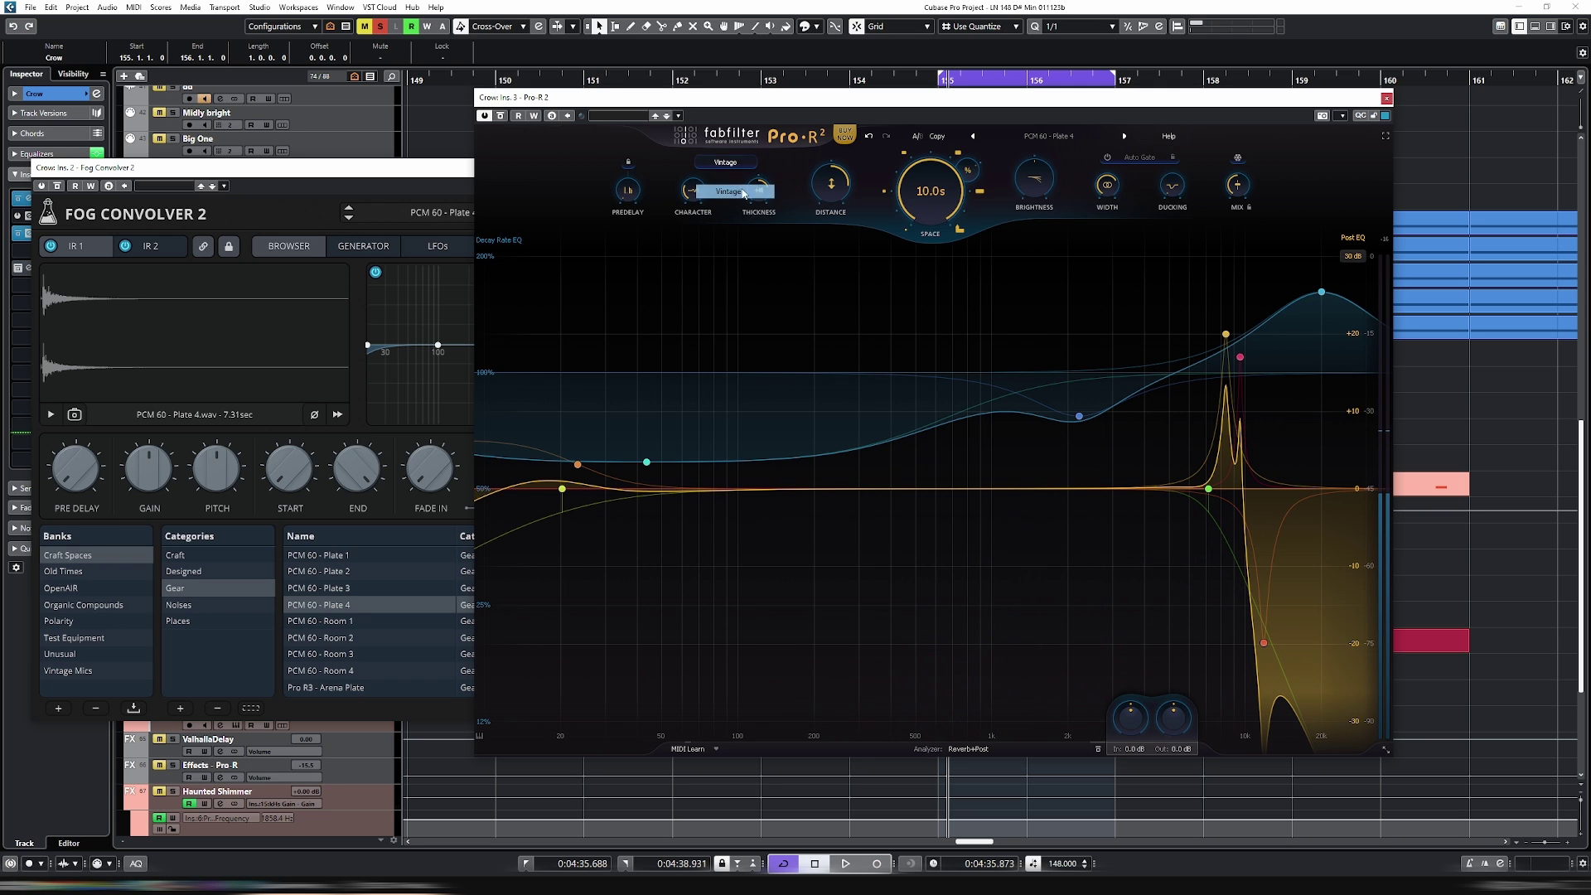
{"action": "key", "text": "space"}
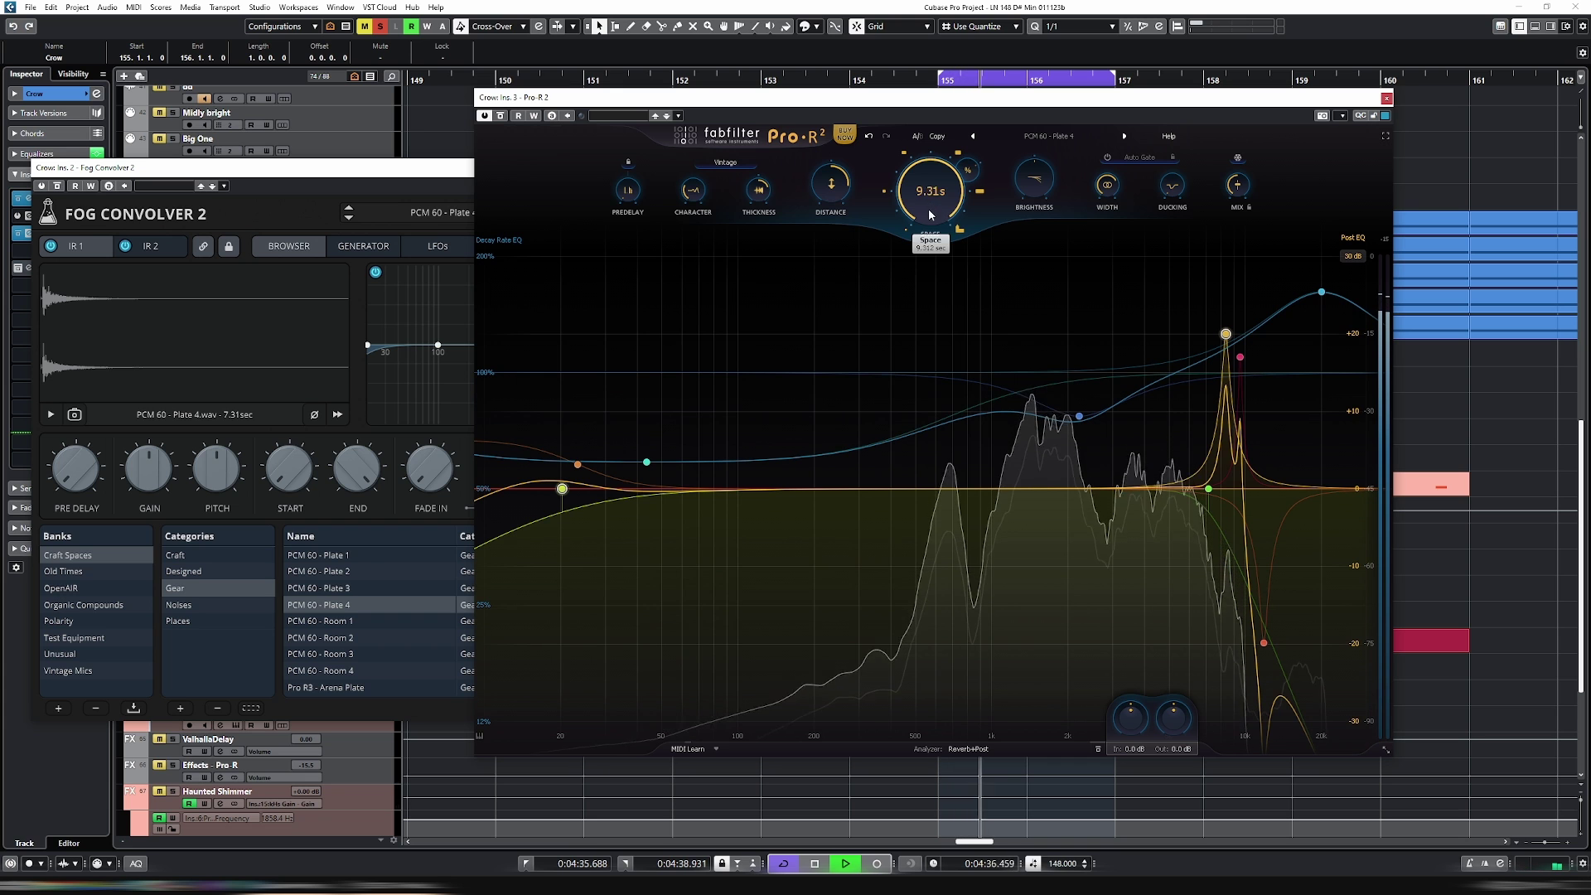
Step: Switch Pro-R 2 to the Plate style and reduce Space to 5.48 s while auditioning the loop
{"action": "left_click", "coordinate": [733, 165]}
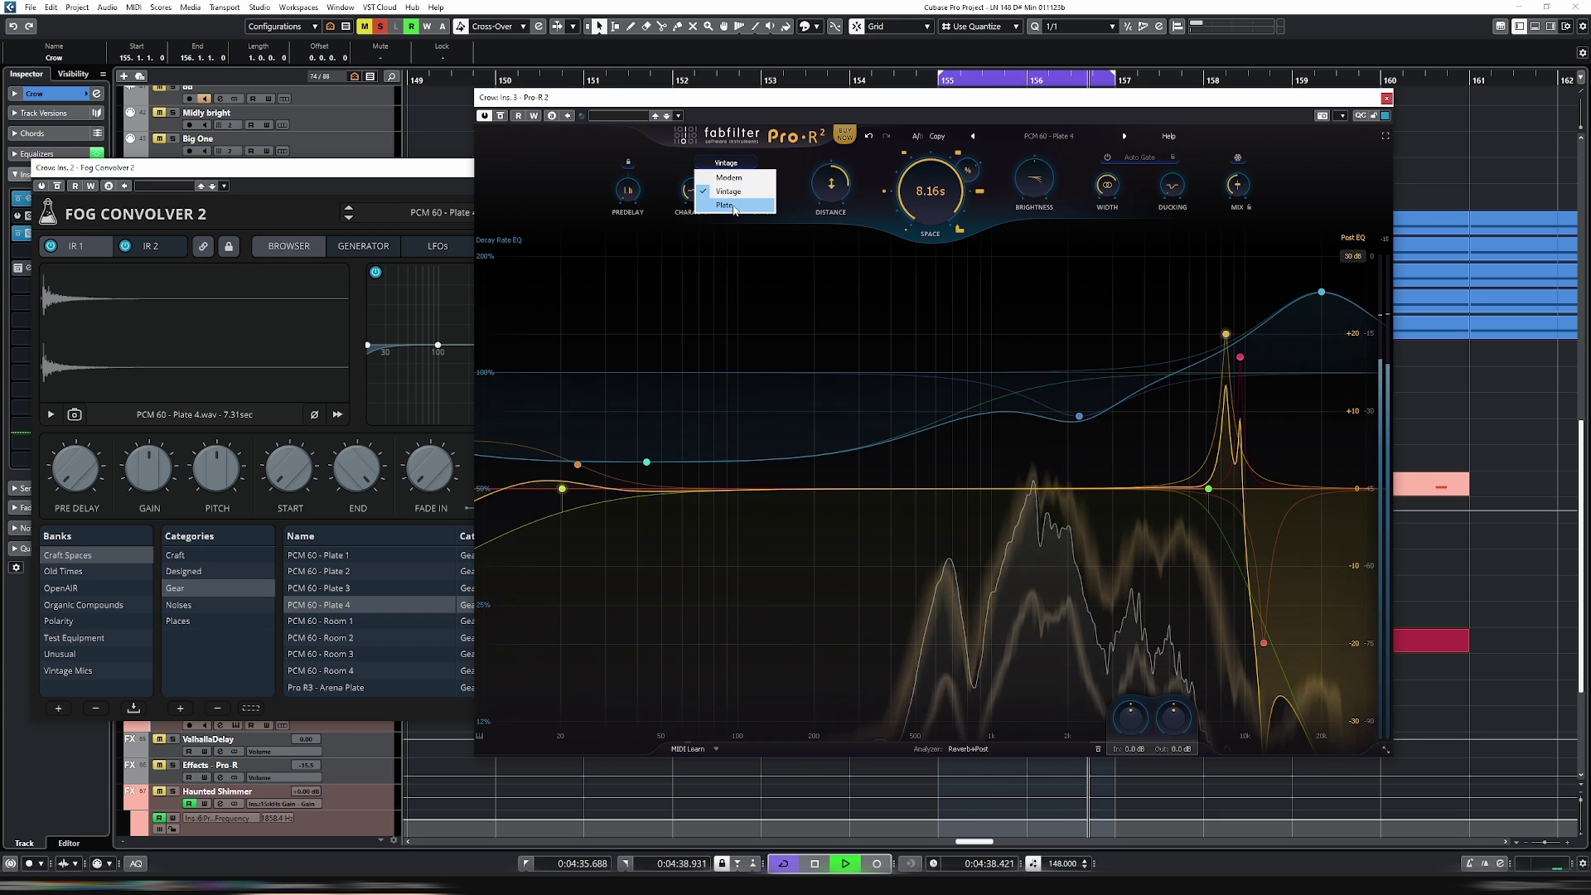
{"action": "left_click", "coordinate": [724, 205]}
{"action": "left_click_drag", "start_coordinate": [943, 218], "coordinate": [945, 237]}
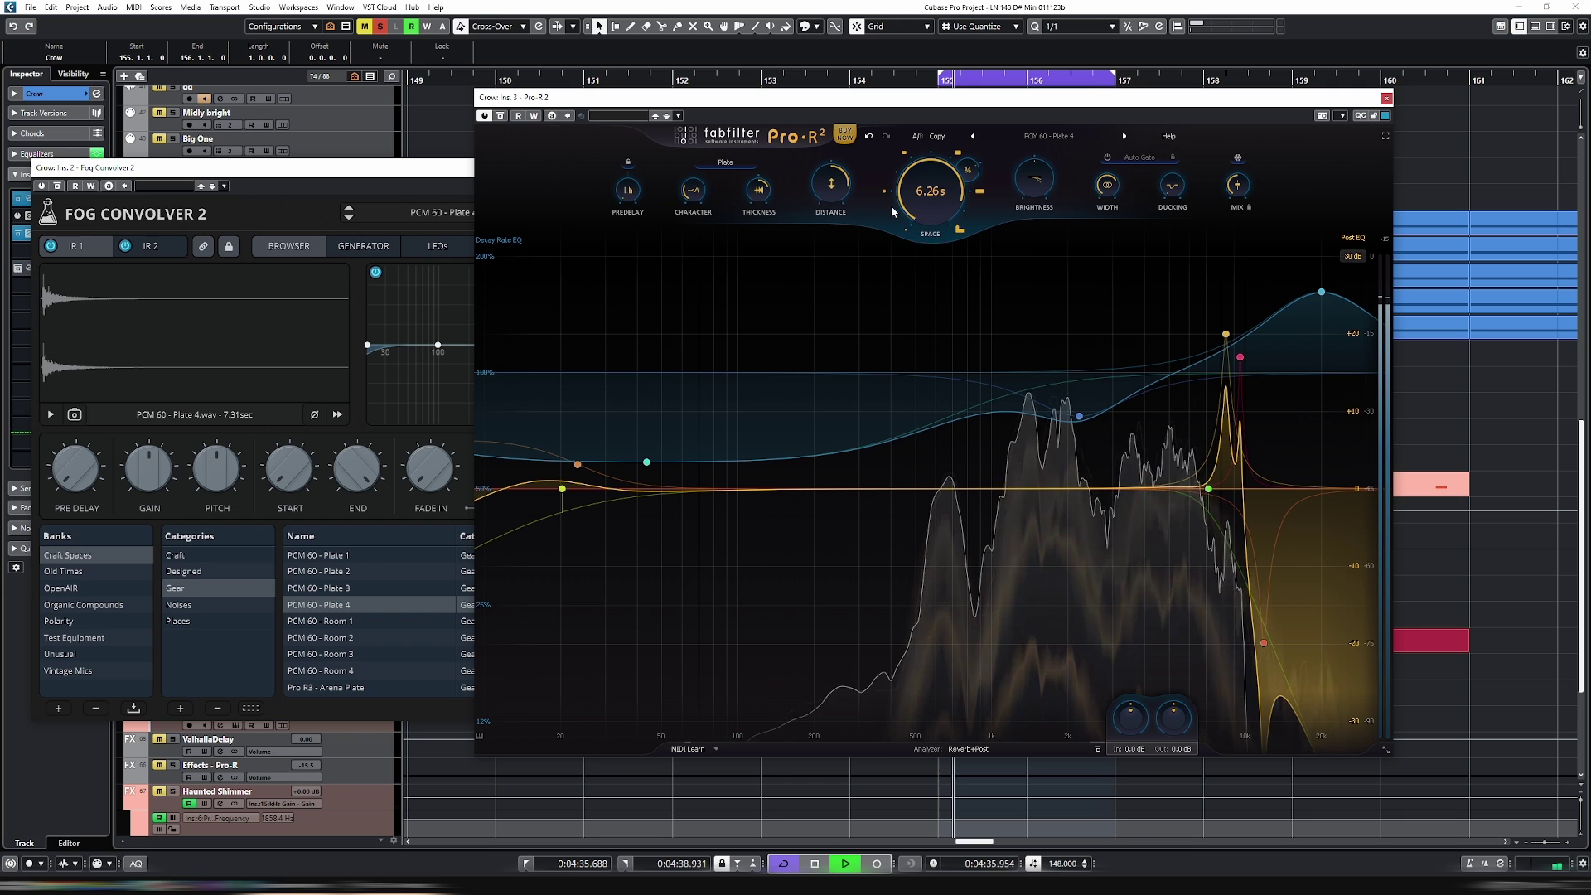
{"action": "scroll", "coordinate": [930, 215], "scroll_direction": "down", "scroll_amount": 5}
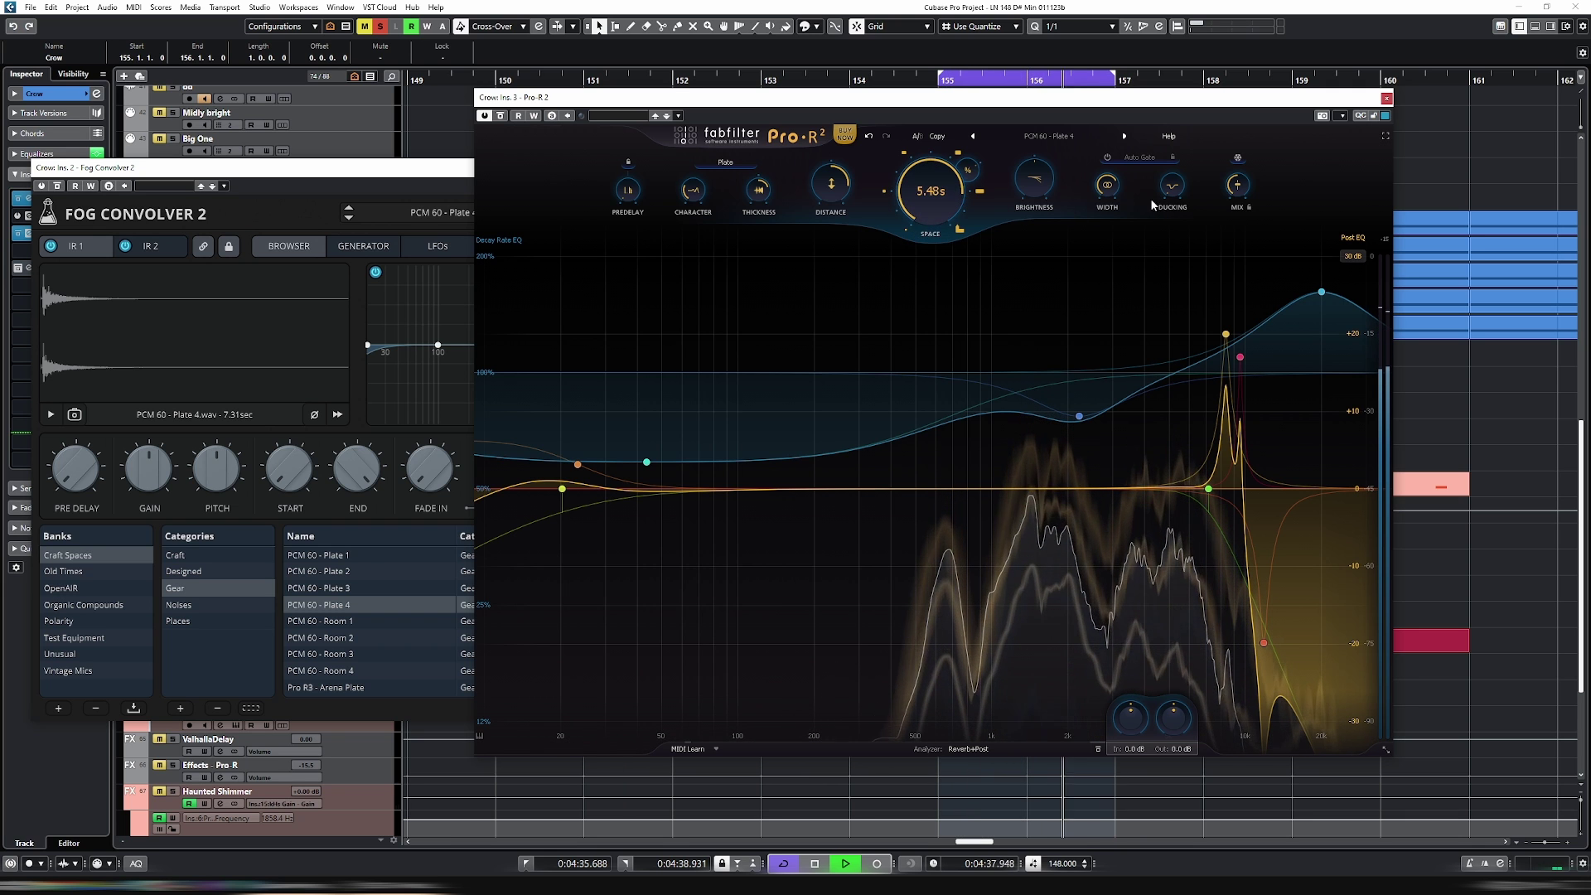
{"action": "mouse_move", "coordinate": [1235, 199]}
{"action": "key", "text": "space"}
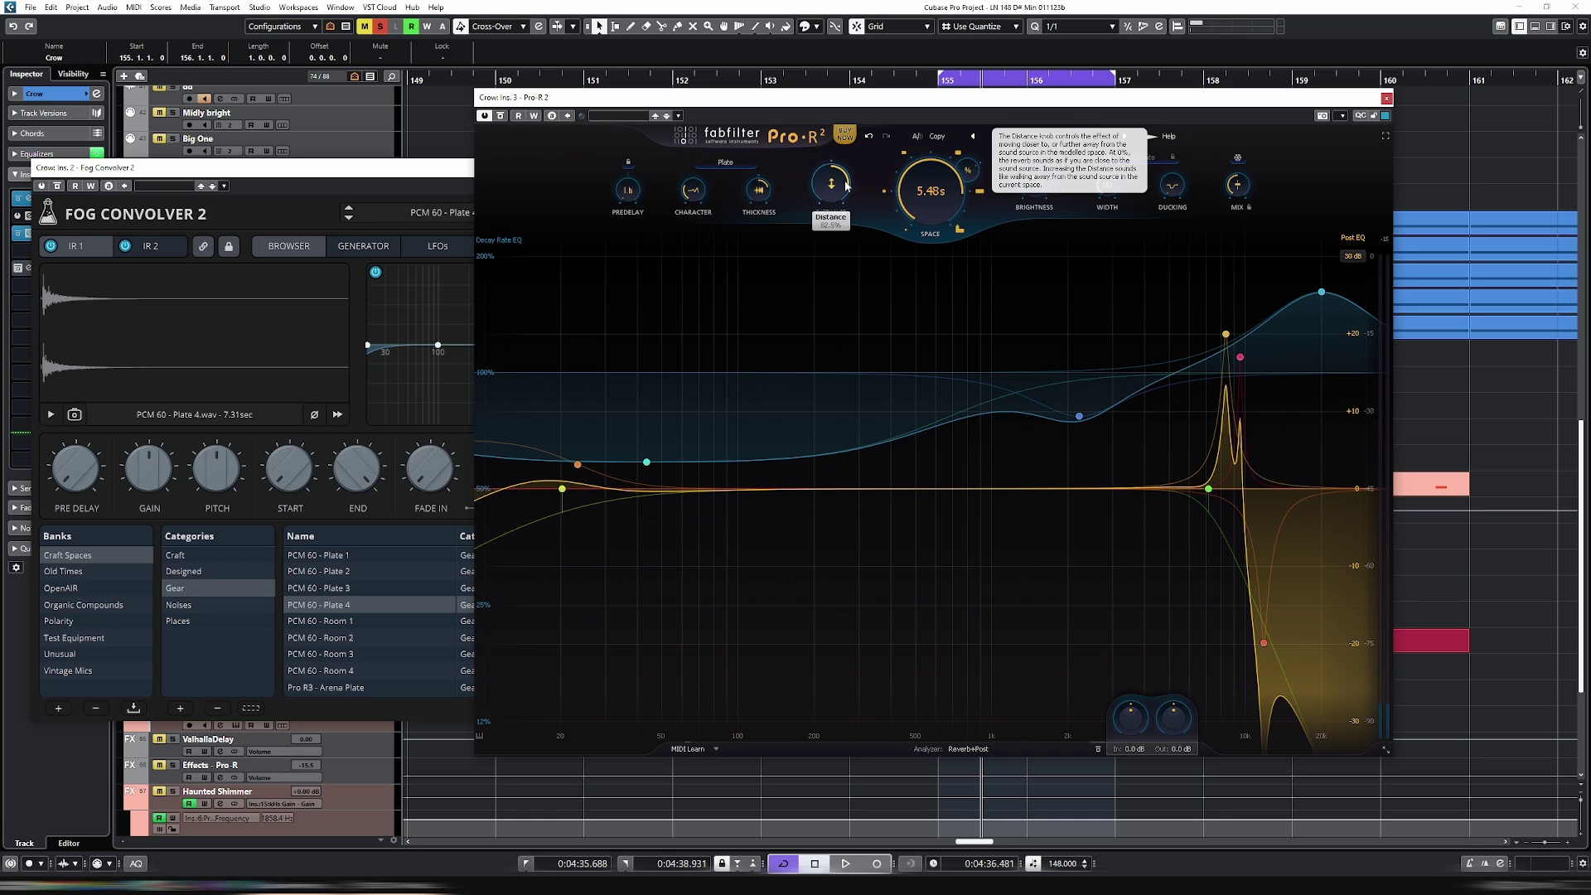
{"action": "mouse_move", "coordinate": [922, 187]}
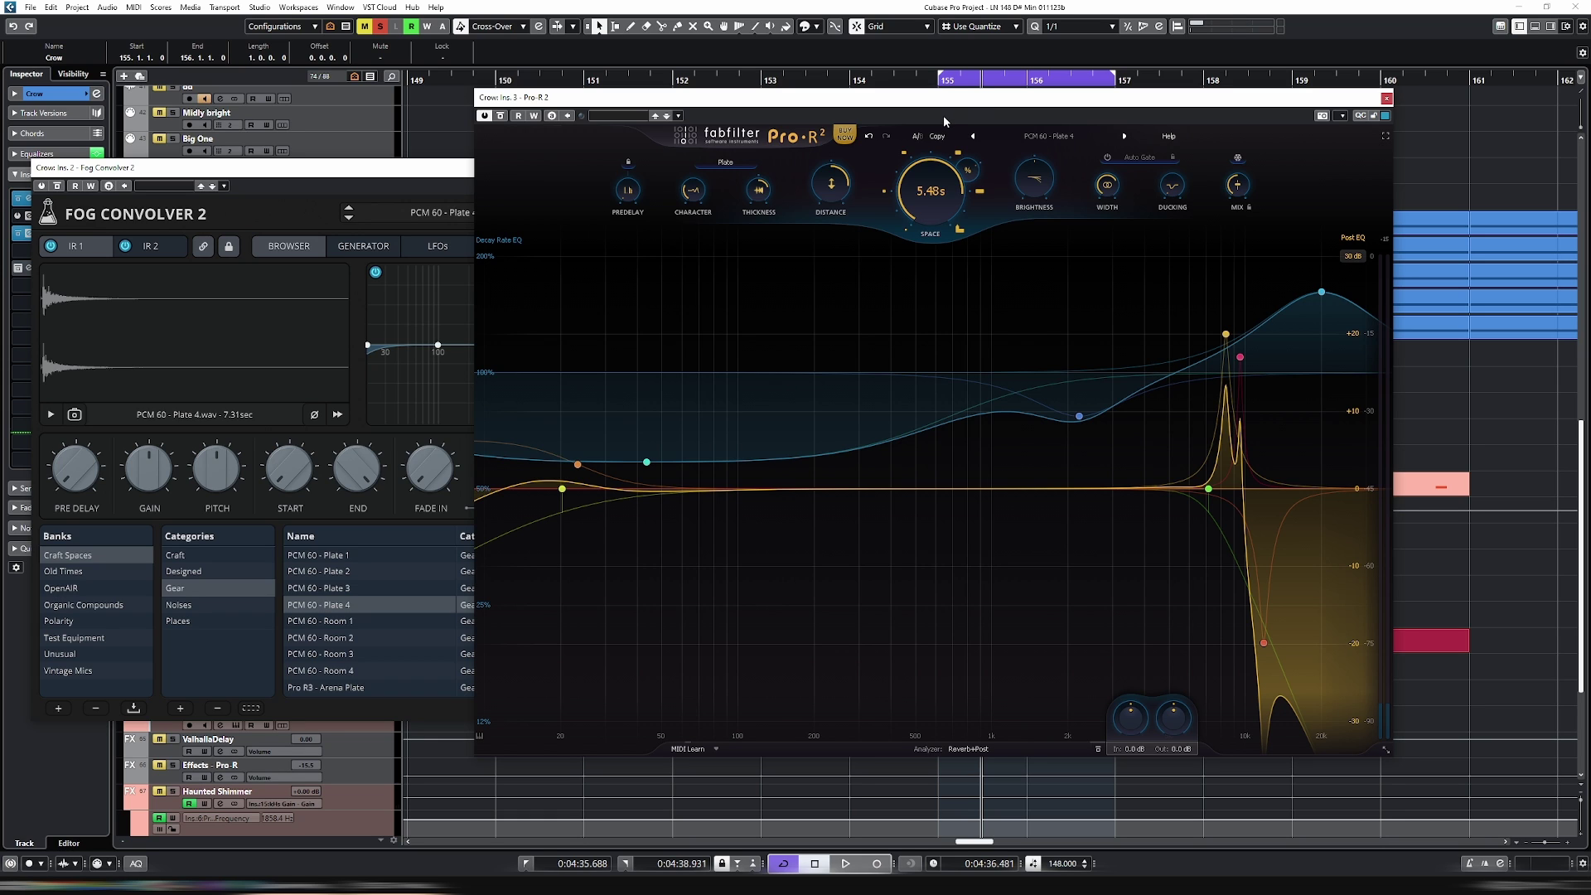
Step: Import the impulse response Teratoma_Alchemy19 into Pro-R 2 from the Teratoma folder inside Glitchmachines on the sample drive
{"action": "left_click", "coordinate": [1029, 139]}
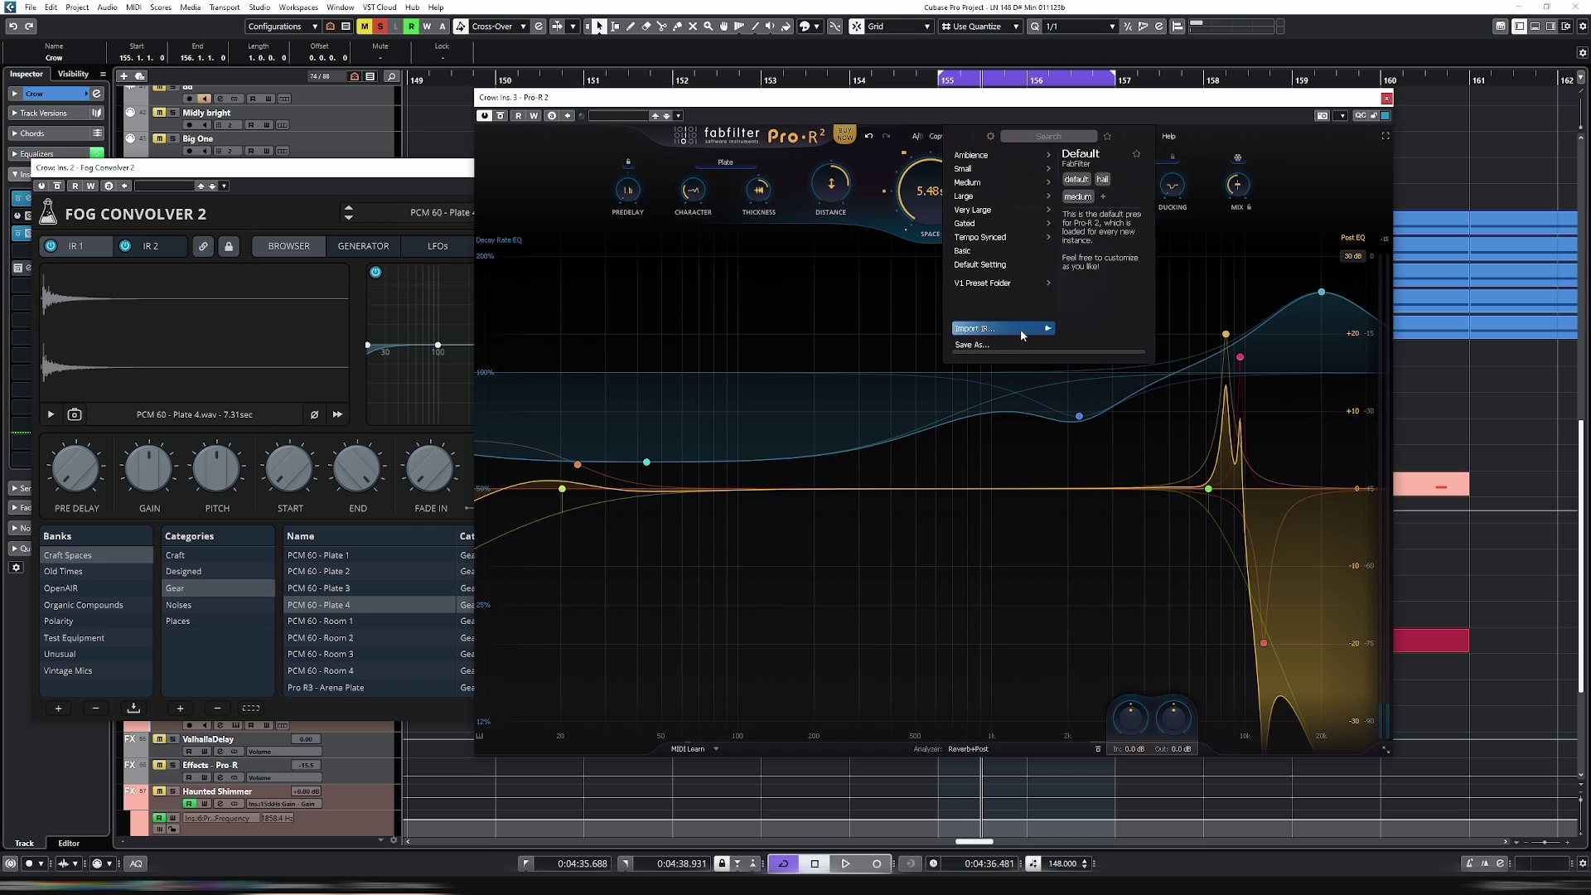
{"action": "left_click", "coordinate": [1020, 328]}
{"action": "key", "text": "alt+Left"}
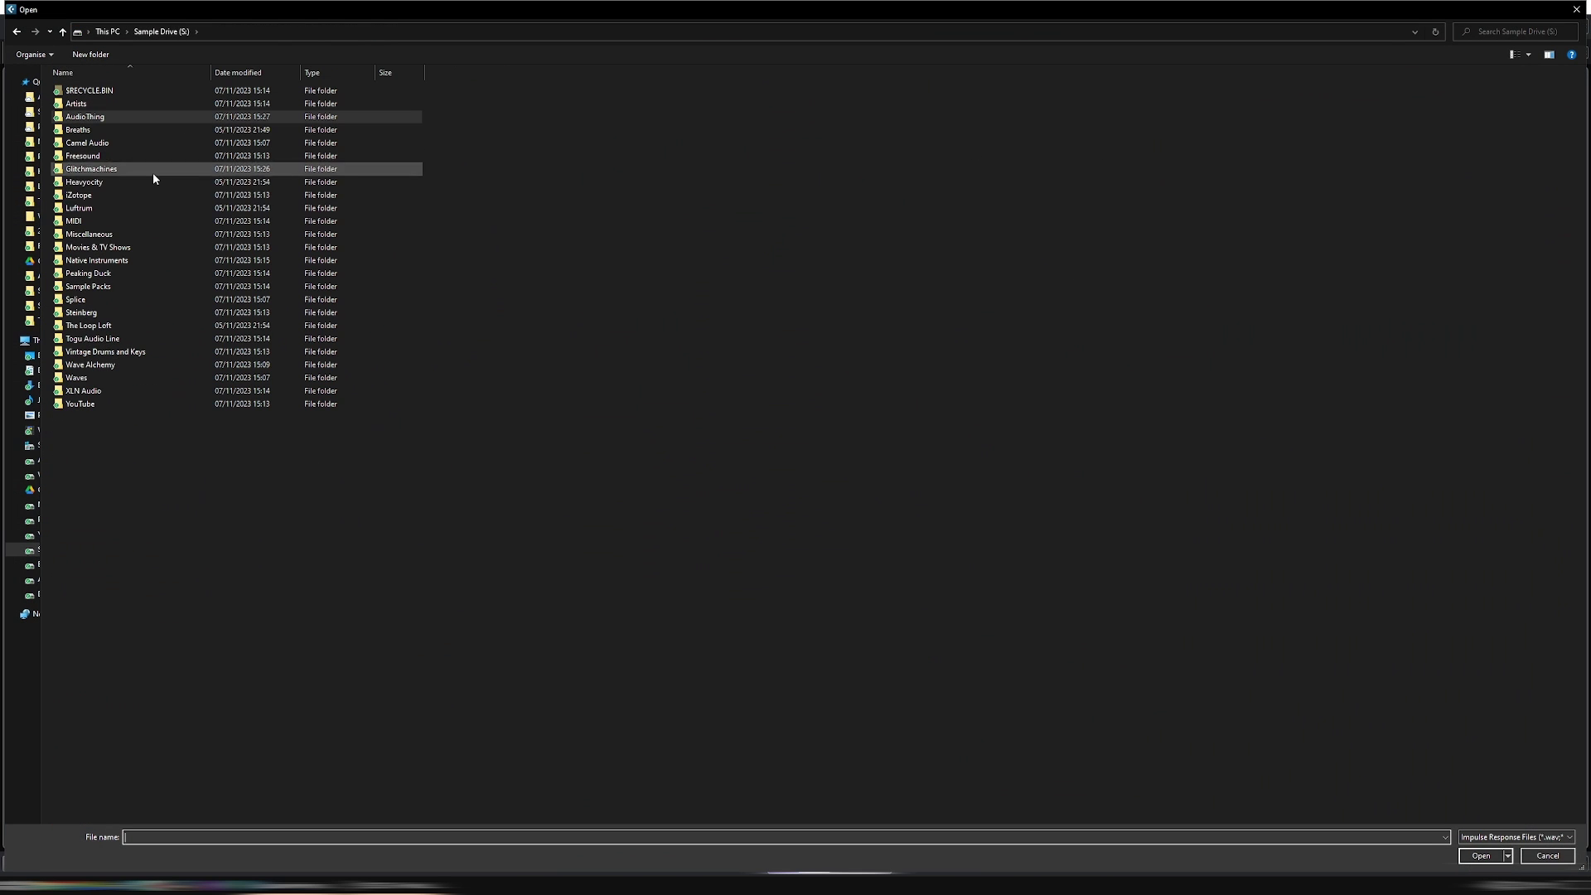
{"action": "double_click", "coordinate": [83, 167]}
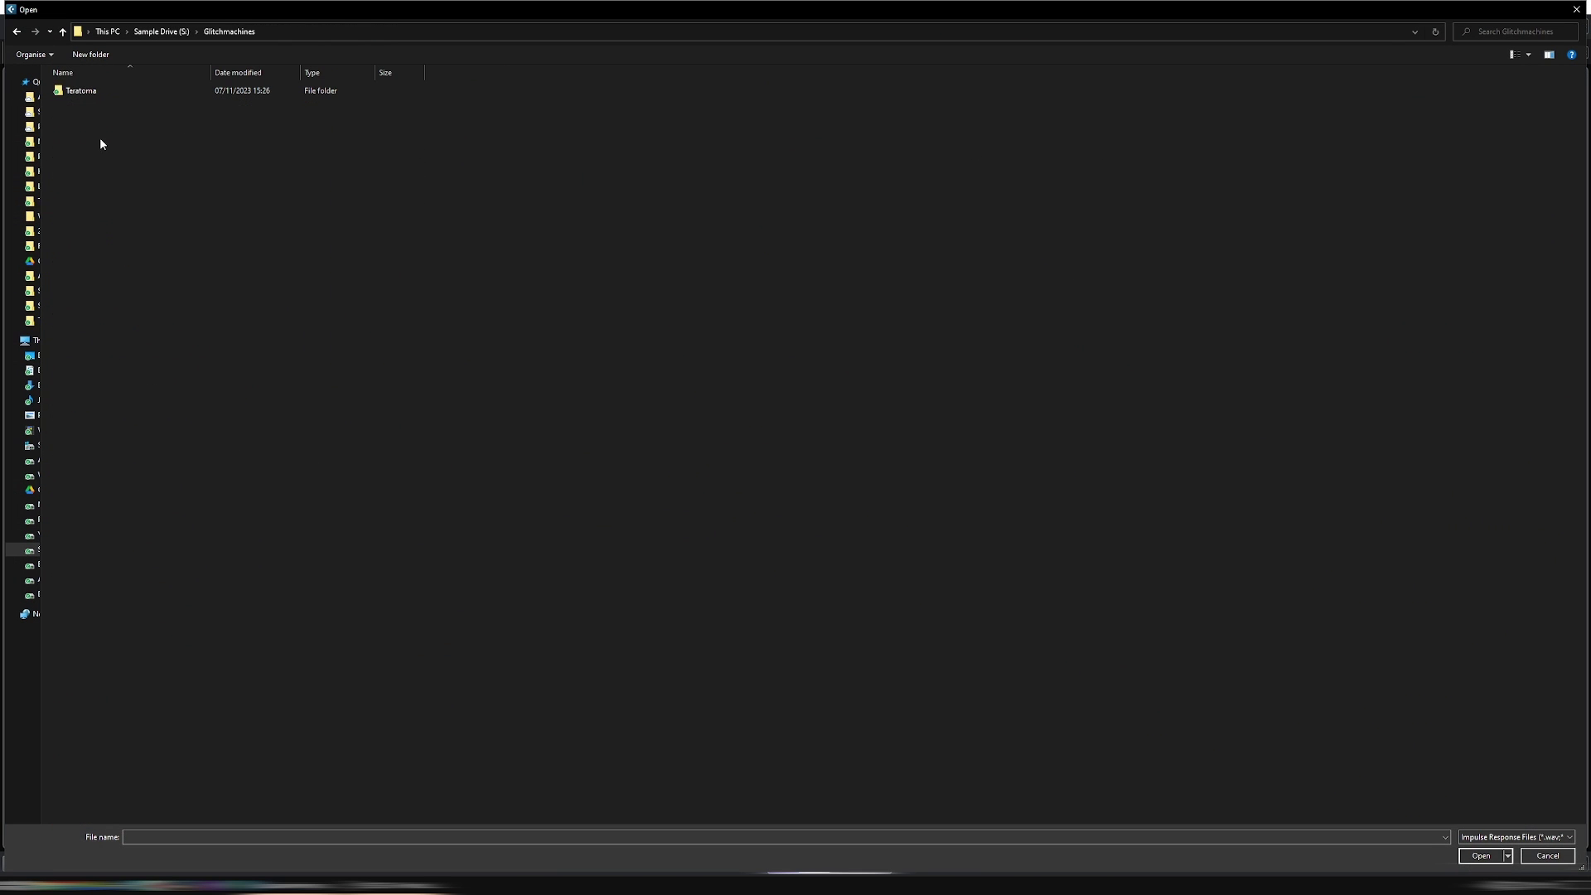
{"action": "double_click", "coordinate": [81, 91]}
{"action": "scroll", "coordinate": [145, 324], "scroll_direction": "down", "scroll_amount": 10}
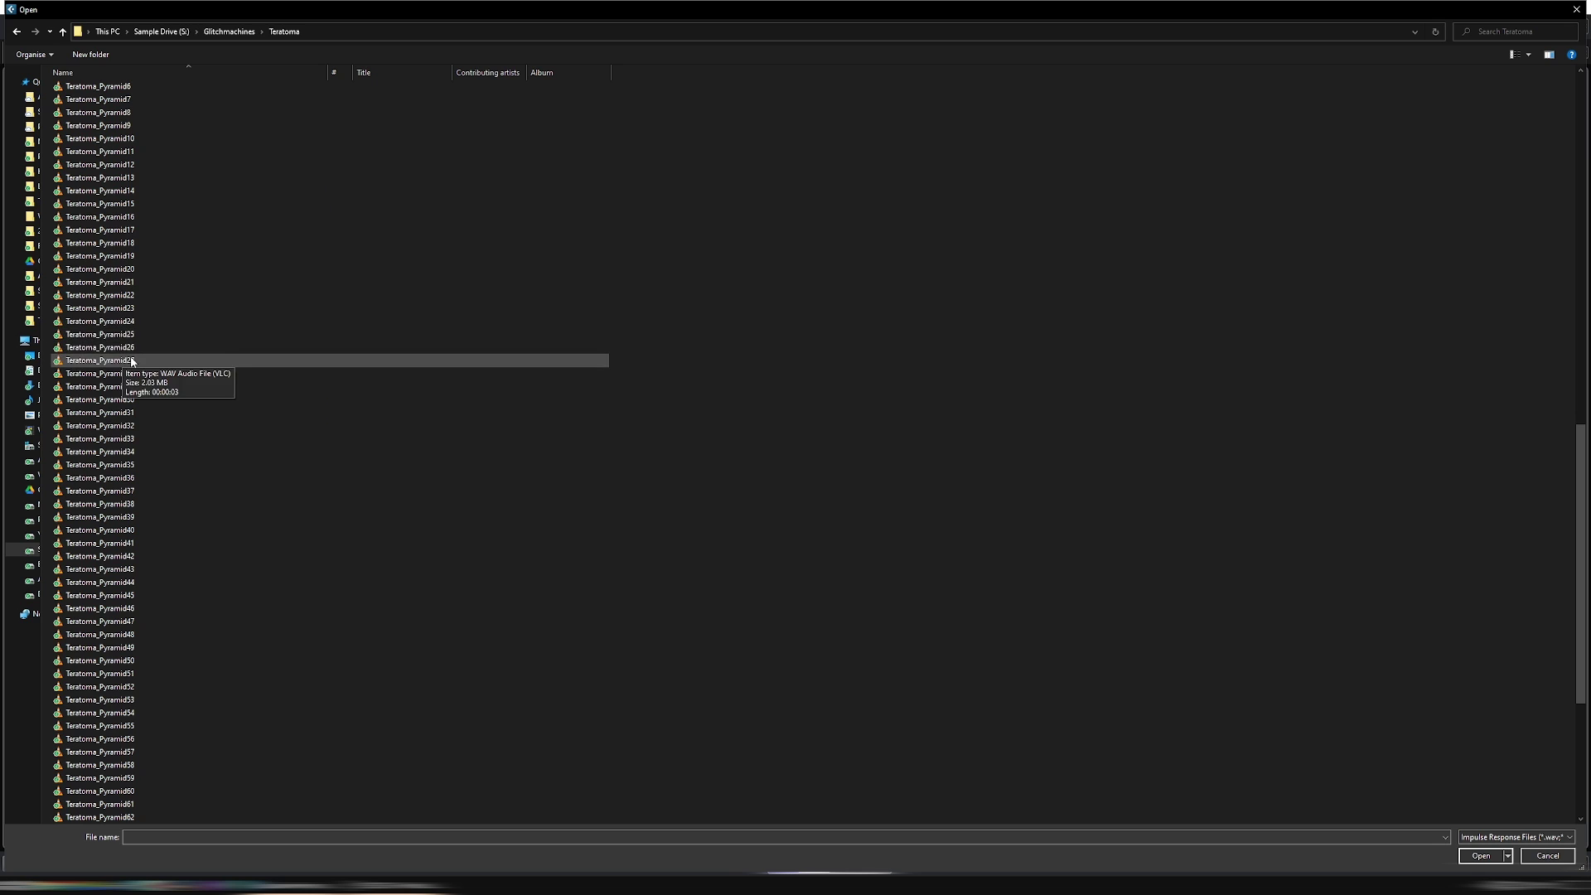
{"action": "scroll", "coordinate": [104, 269], "scroll_direction": "up", "scroll_amount": 15}
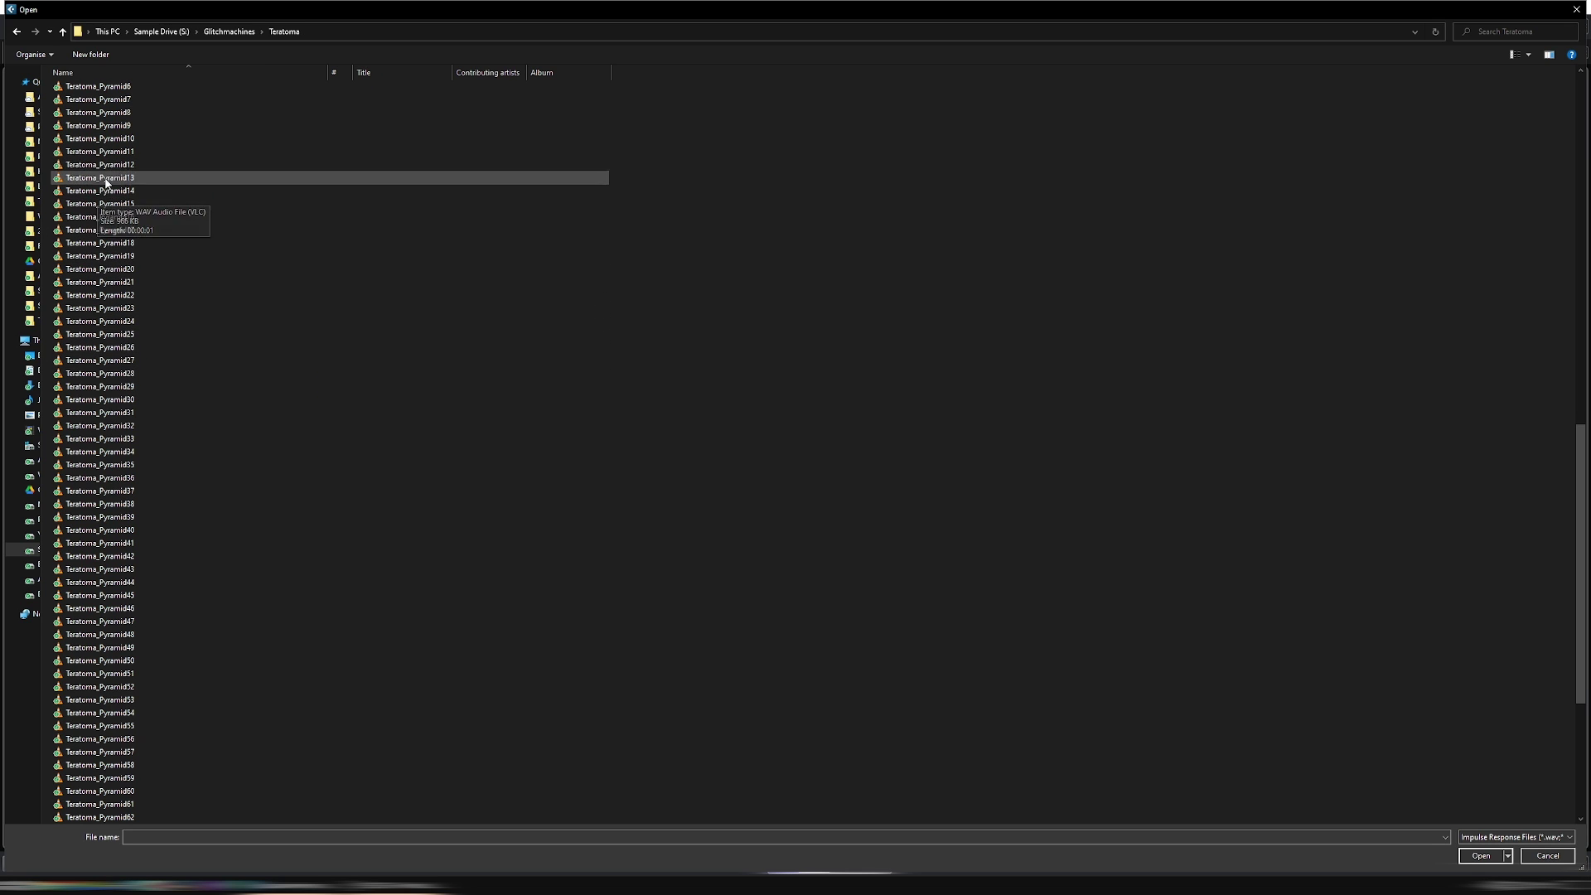
{"action": "scroll", "coordinate": [149, 358], "scroll_direction": "up", "scroll_amount": 8}
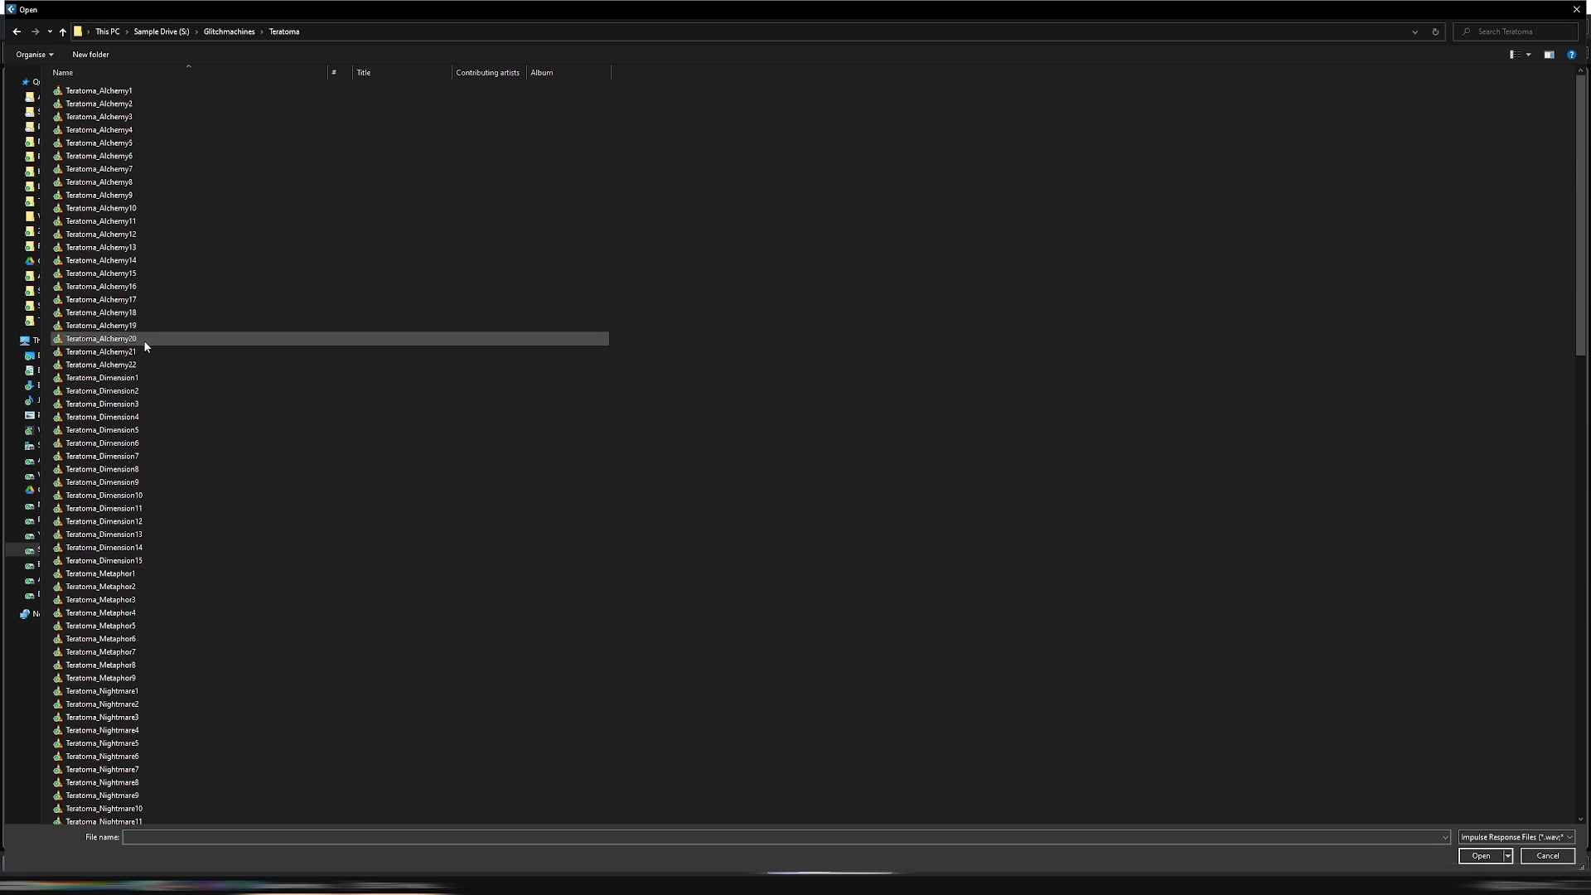
{"action": "left_click", "coordinate": [106, 326]}
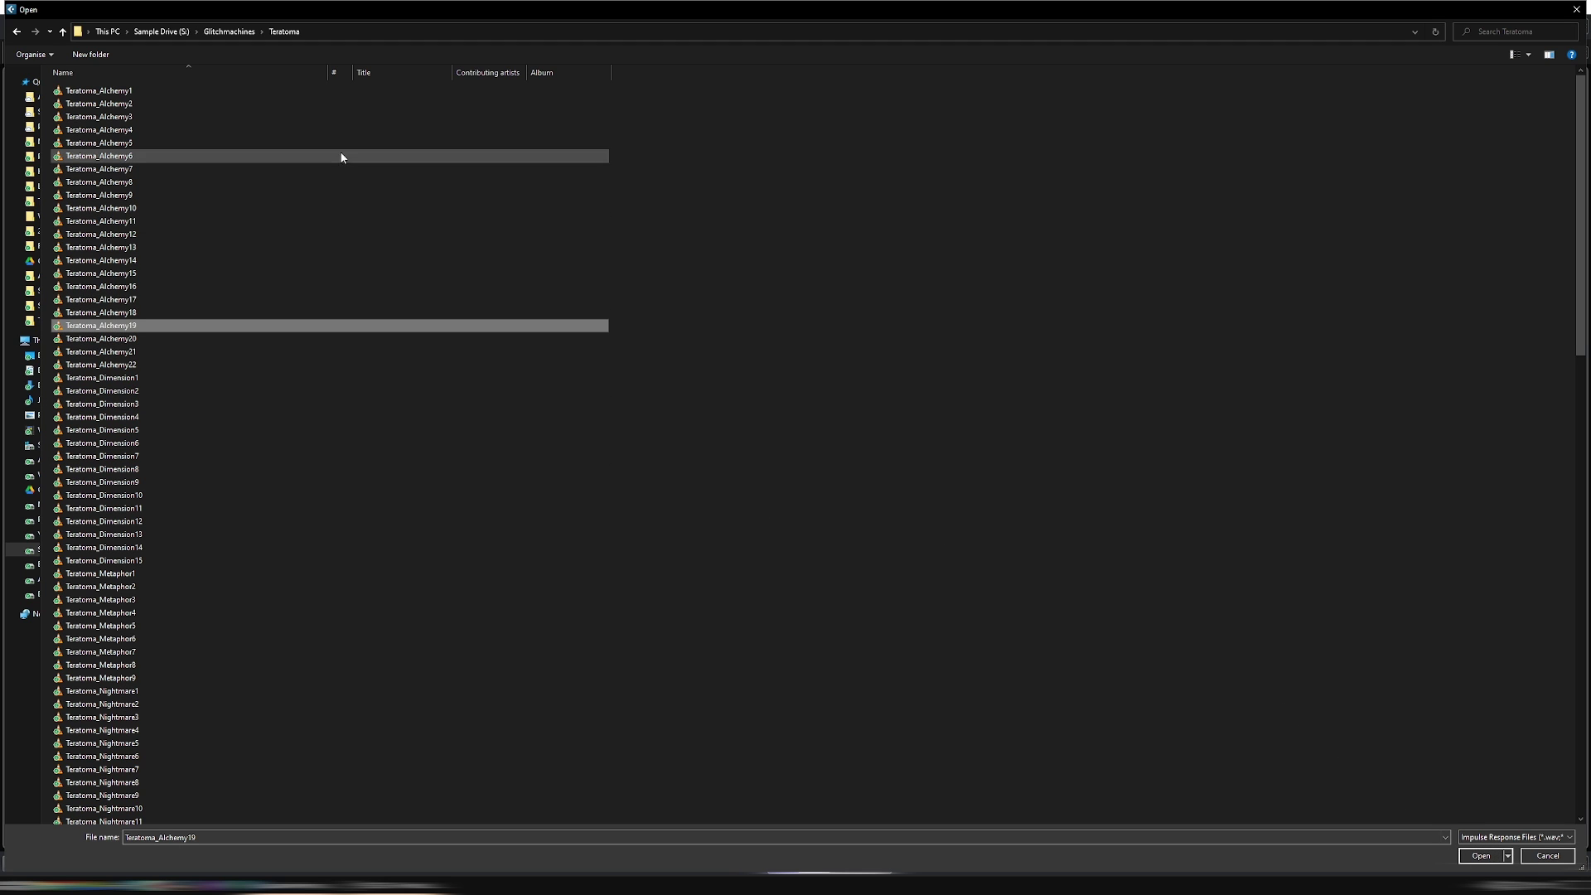
{"action": "left_click", "coordinate": [1482, 857]}
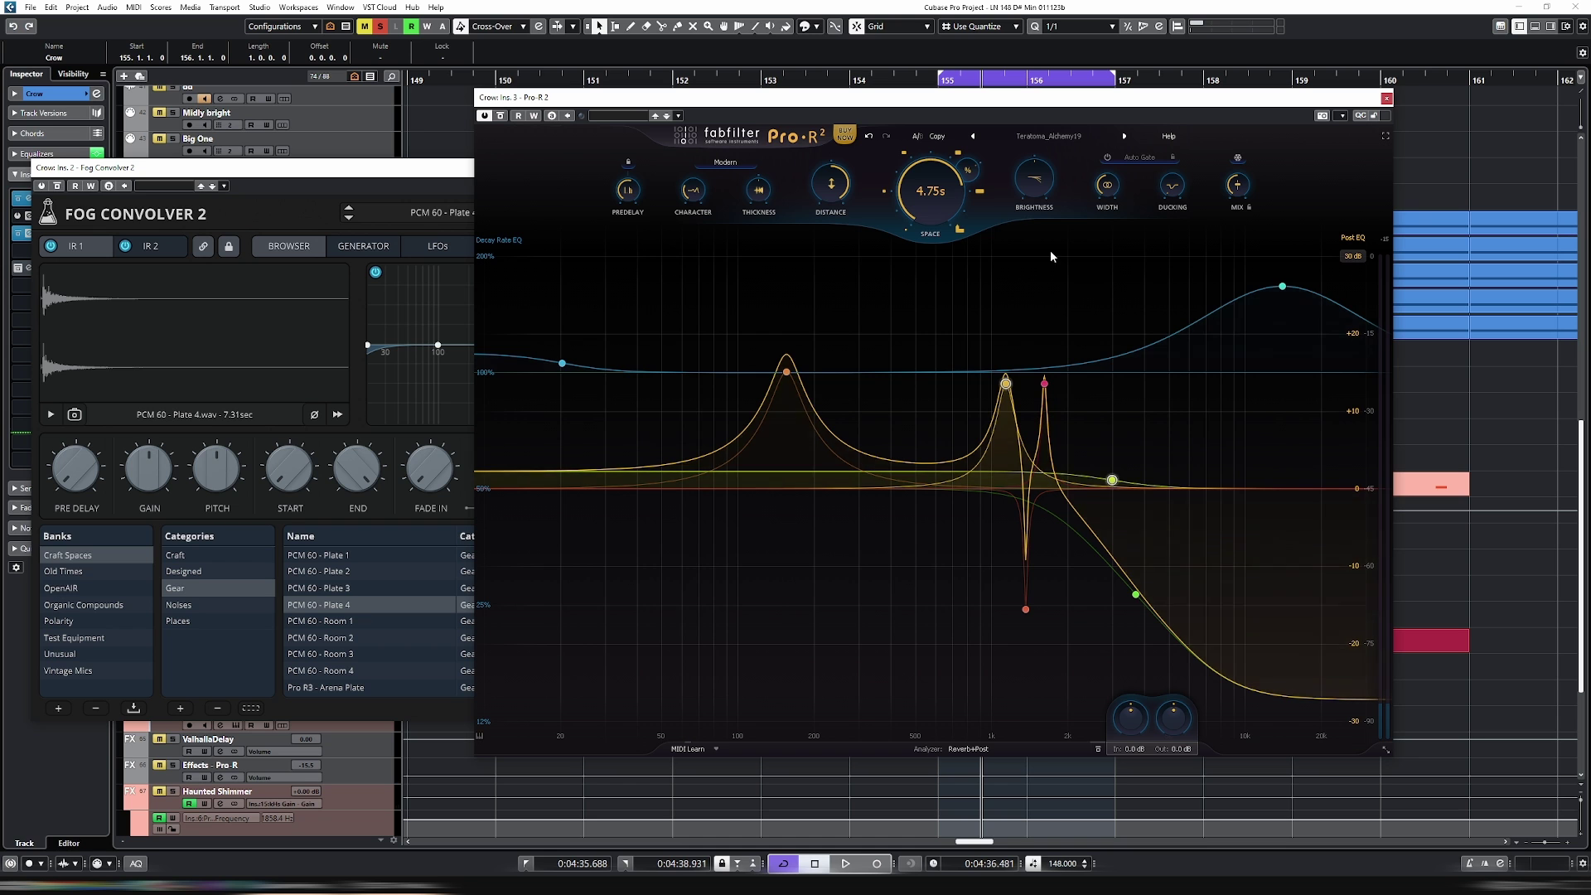
Step: Raise Pro-R 2's Space to 7.04 s while auditioning the loop, and close the Fog Convolver 2 window
{"action": "key", "text": "space"}
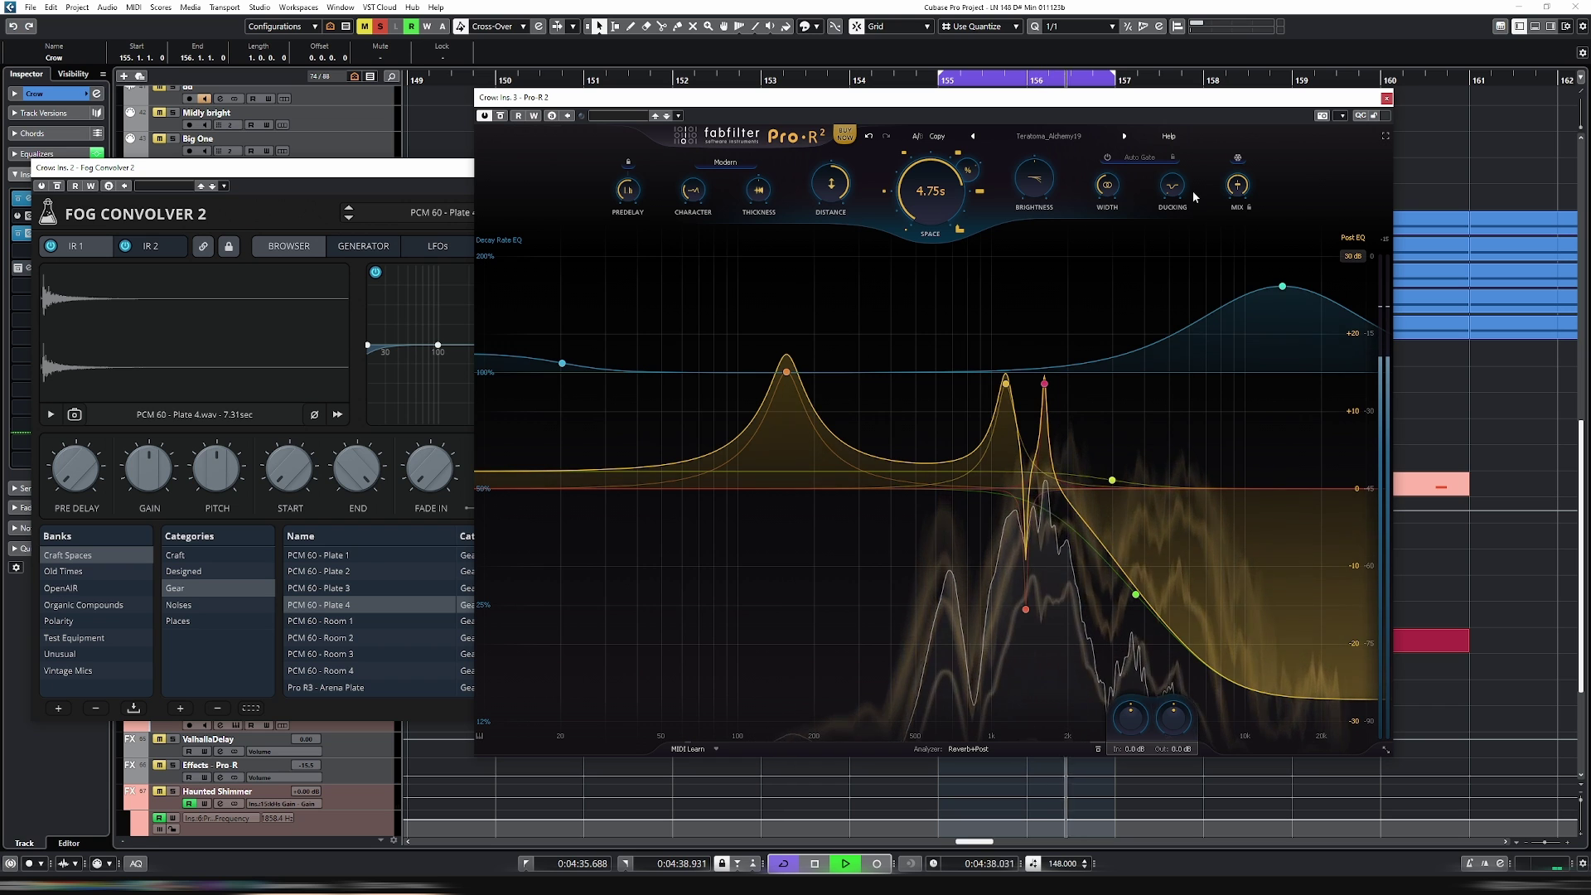
{"action": "left_click_drag", "start_coordinate": [949, 184], "coordinate": [949, 156]}
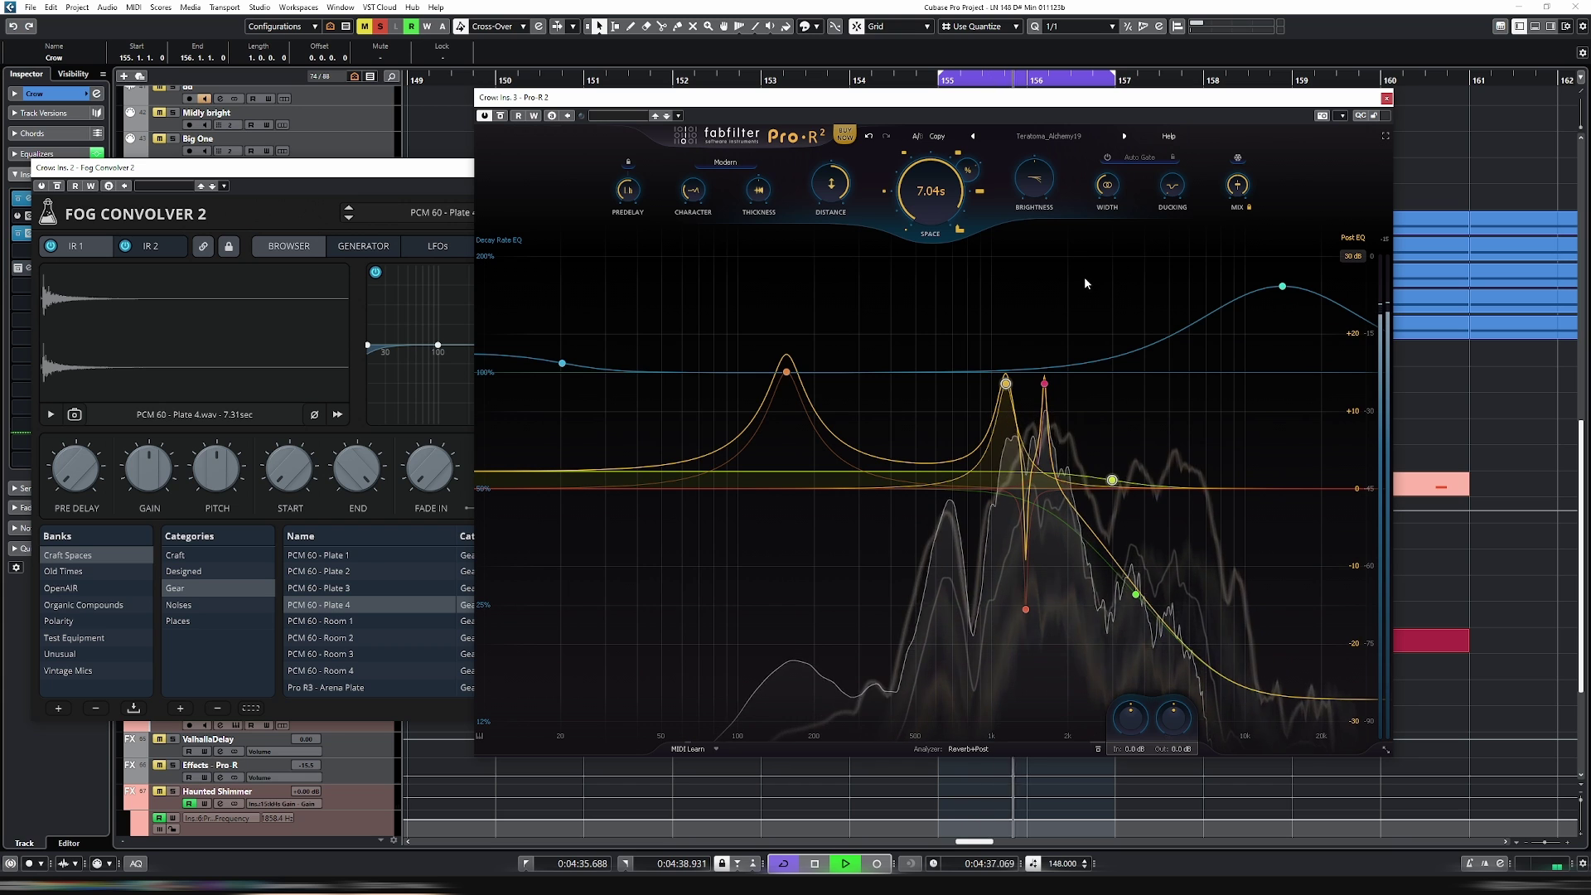
{"action": "key", "text": "space"}
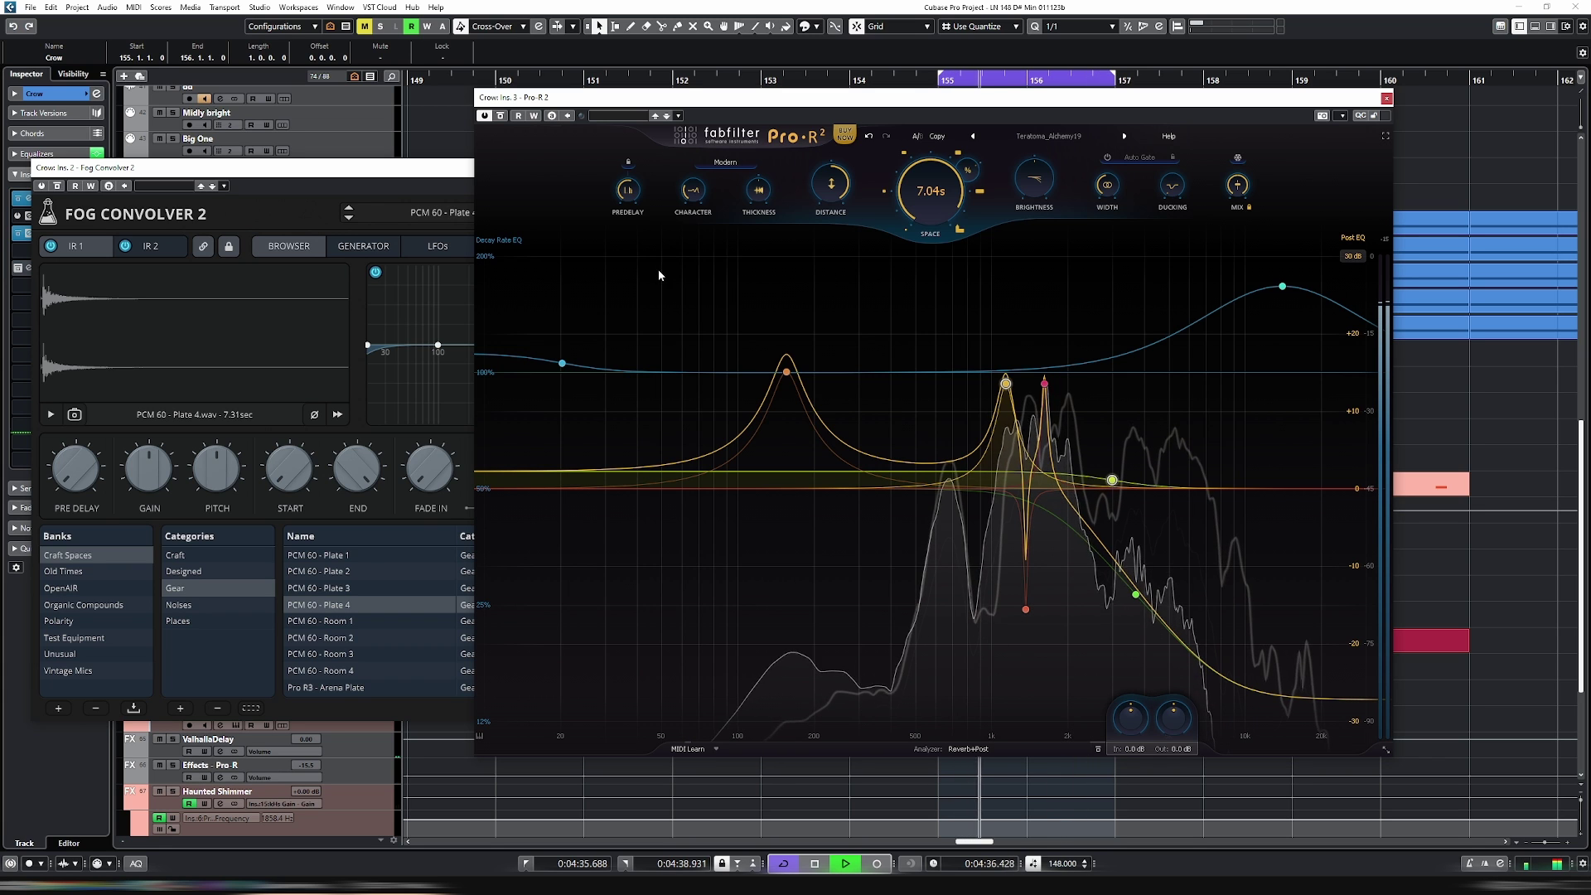
{"action": "left_click", "coordinate": [268, 171]}
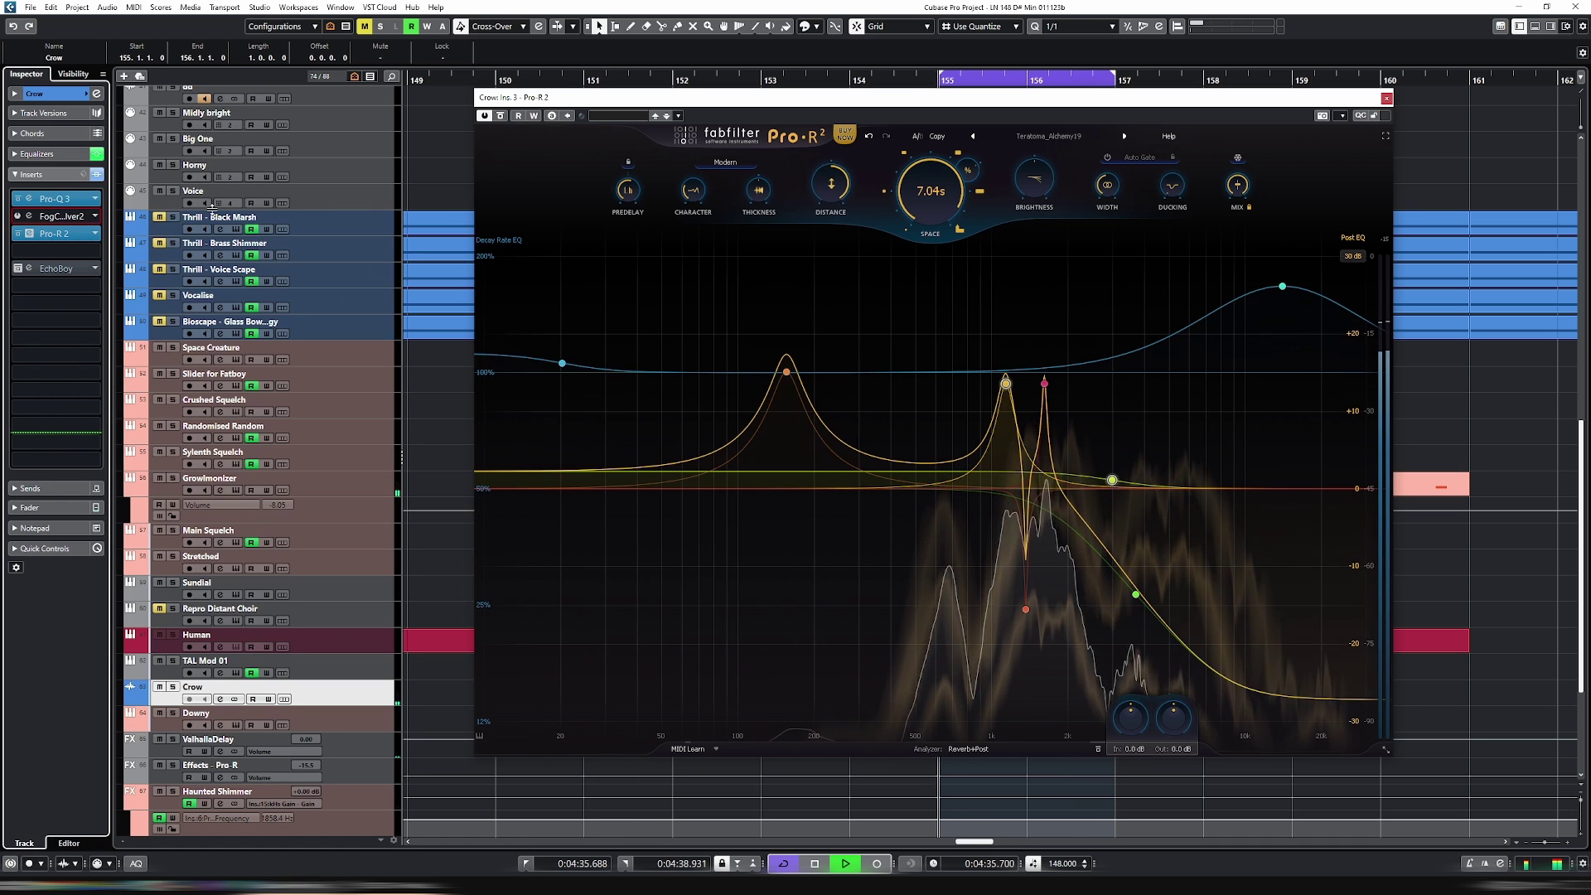
Step: Import Teratoma_Pyramid47 from the Teratoma folder into Pro-R 2 as the impulse response
{"action": "left_click", "coordinate": [851, 169]}
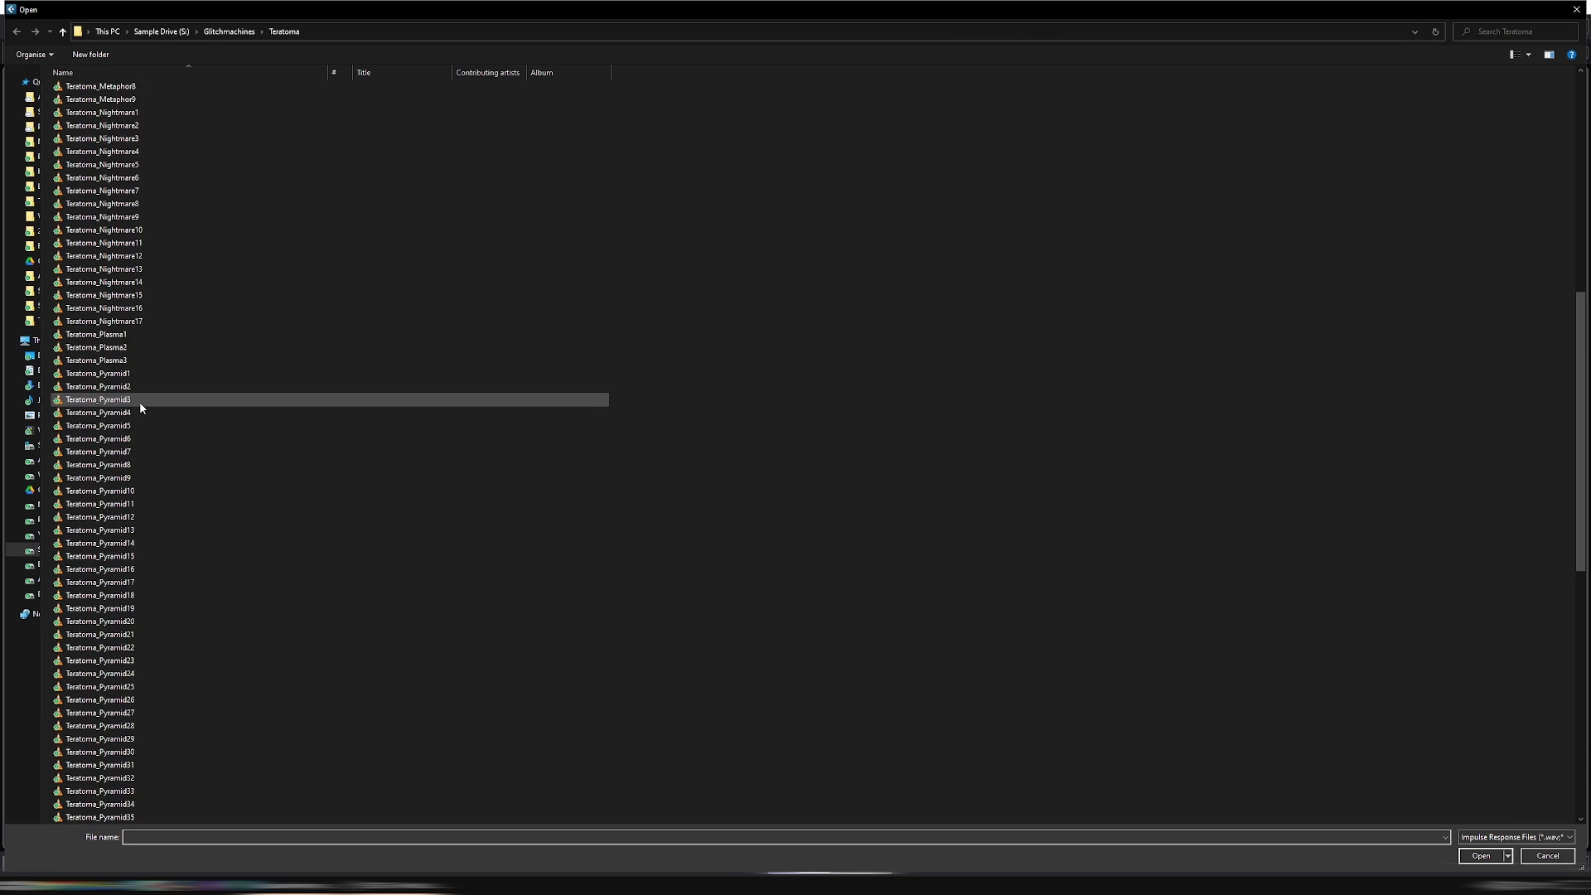
{"action": "scroll", "coordinate": [139, 402], "scroll_direction": "down", "scroll_amount": 13}
{"action": "left_click", "coordinate": [110, 465]}
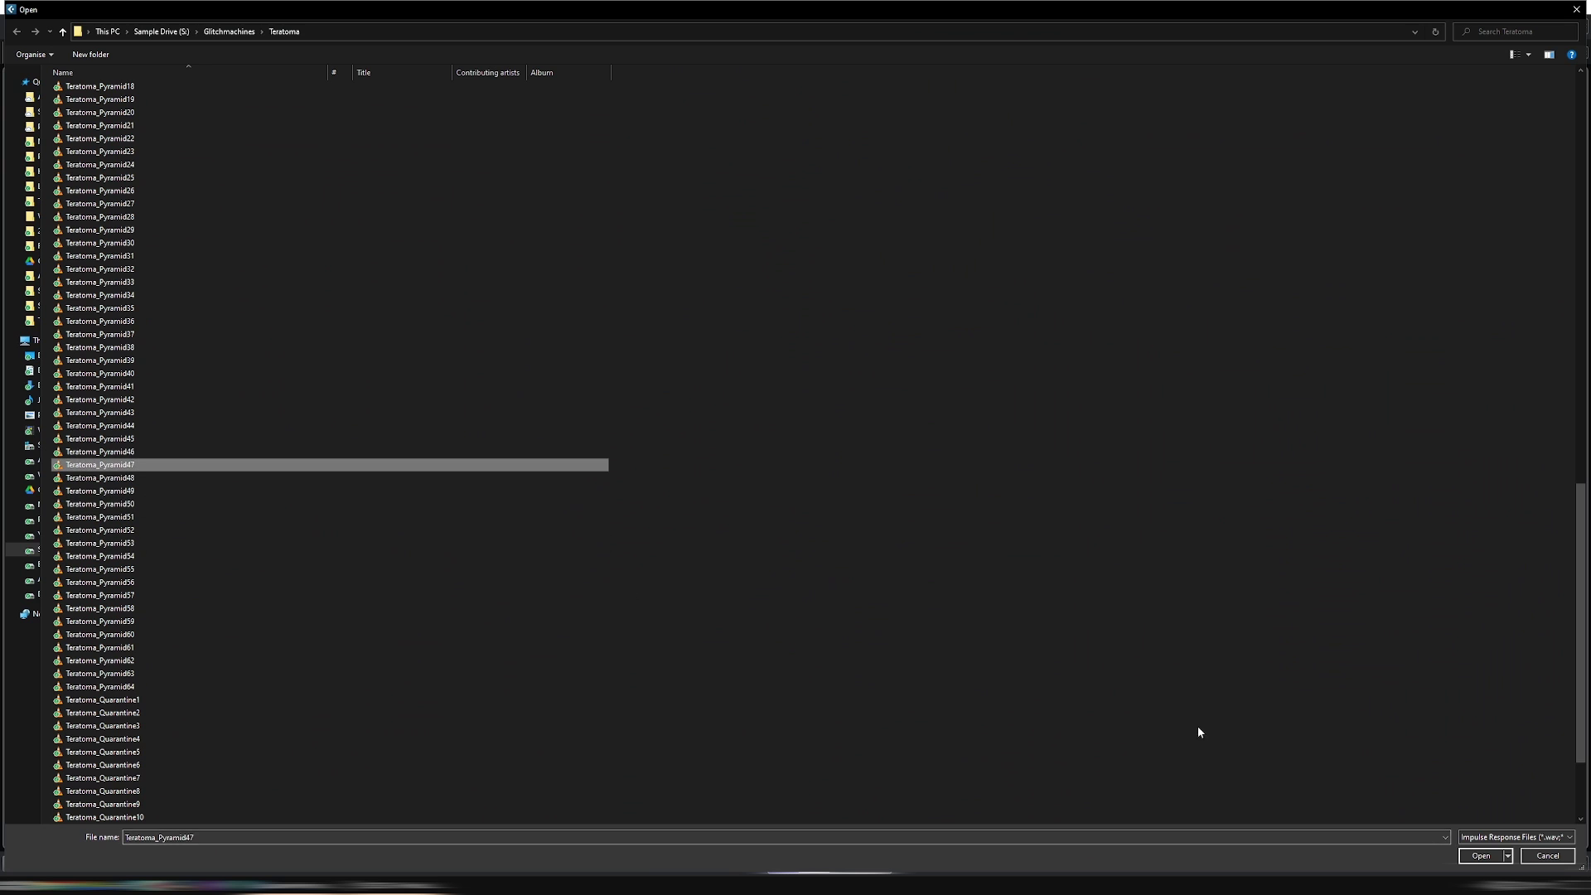
{"action": "left_click", "coordinate": [1482, 856]}
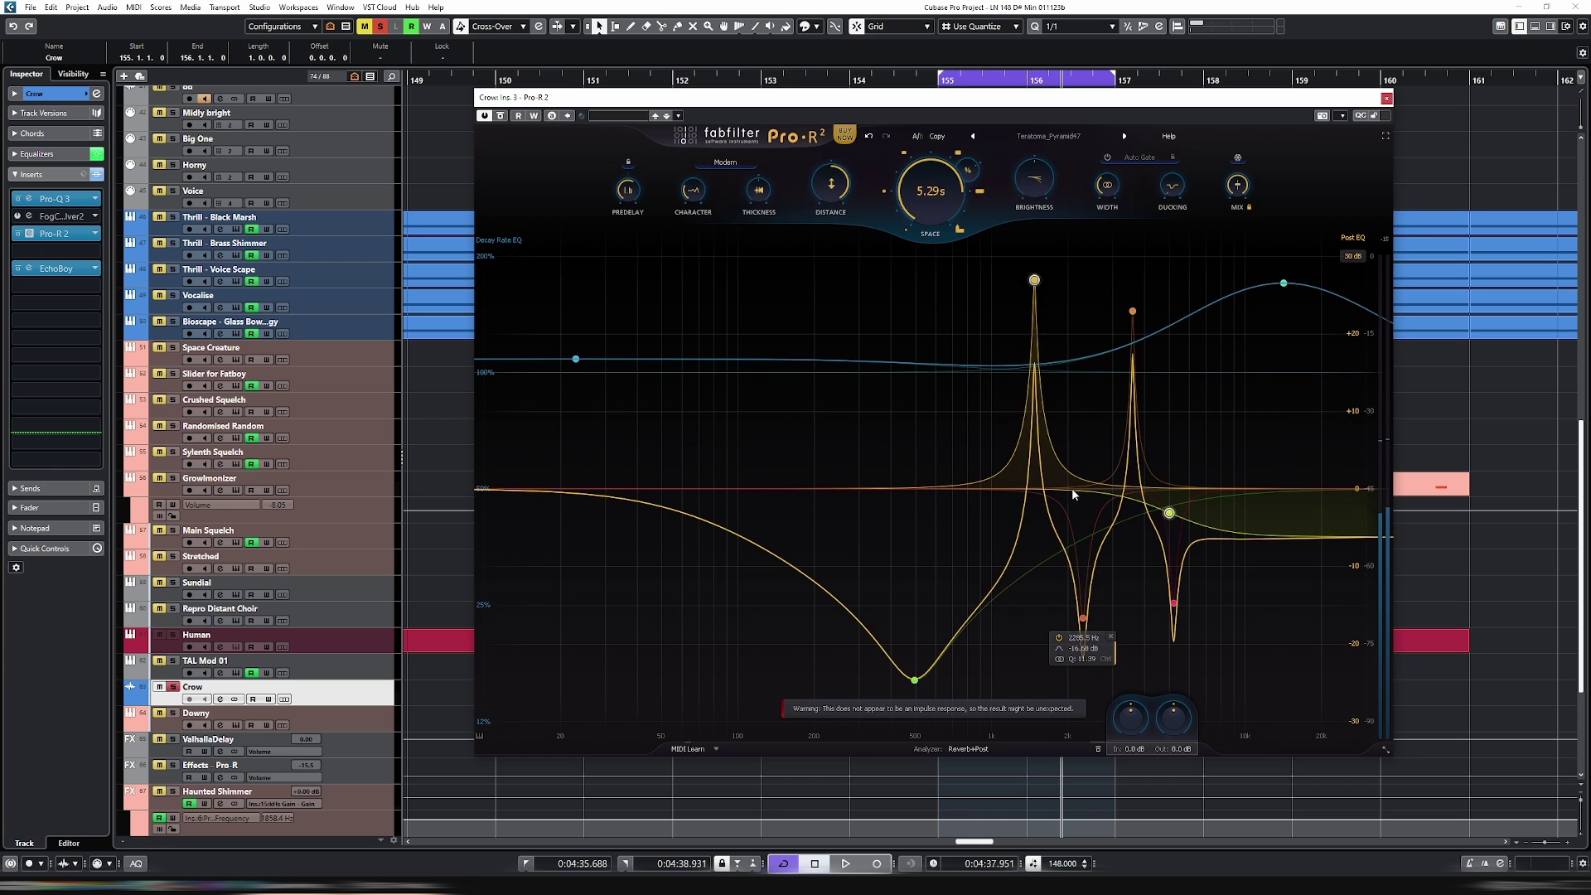
Step: Set Pro-R 2's Space to 5.05 s and audition the loop, checking the Mix amount between playbacks
{"action": "key", "text": "space"}
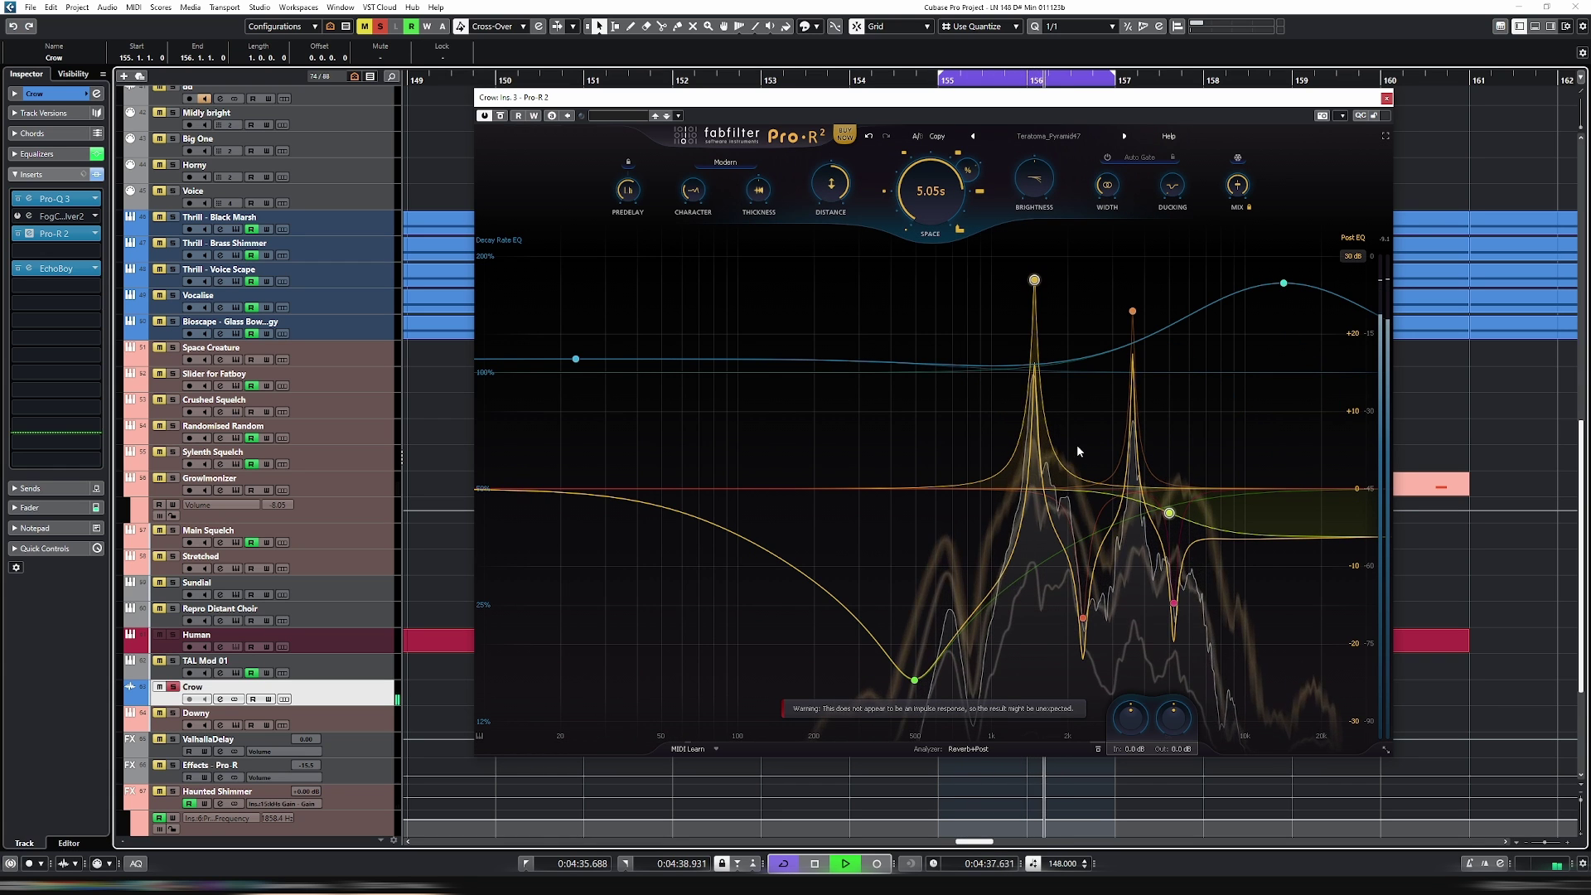
{"action": "key", "text": "space"}
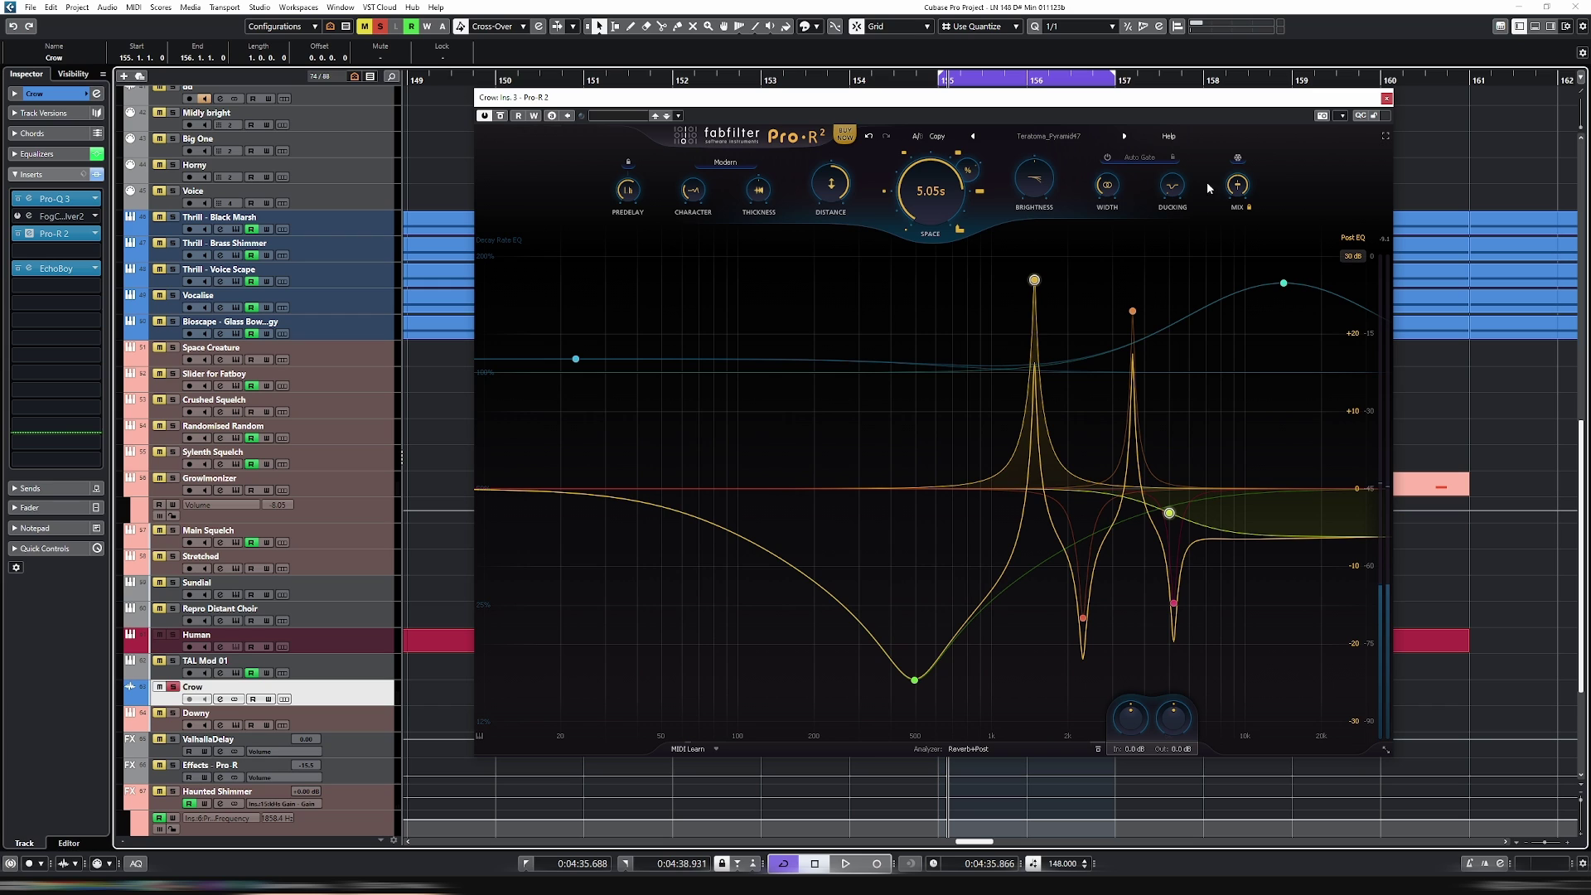
{"action": "double_click", "coordinate": [1237, 187]}
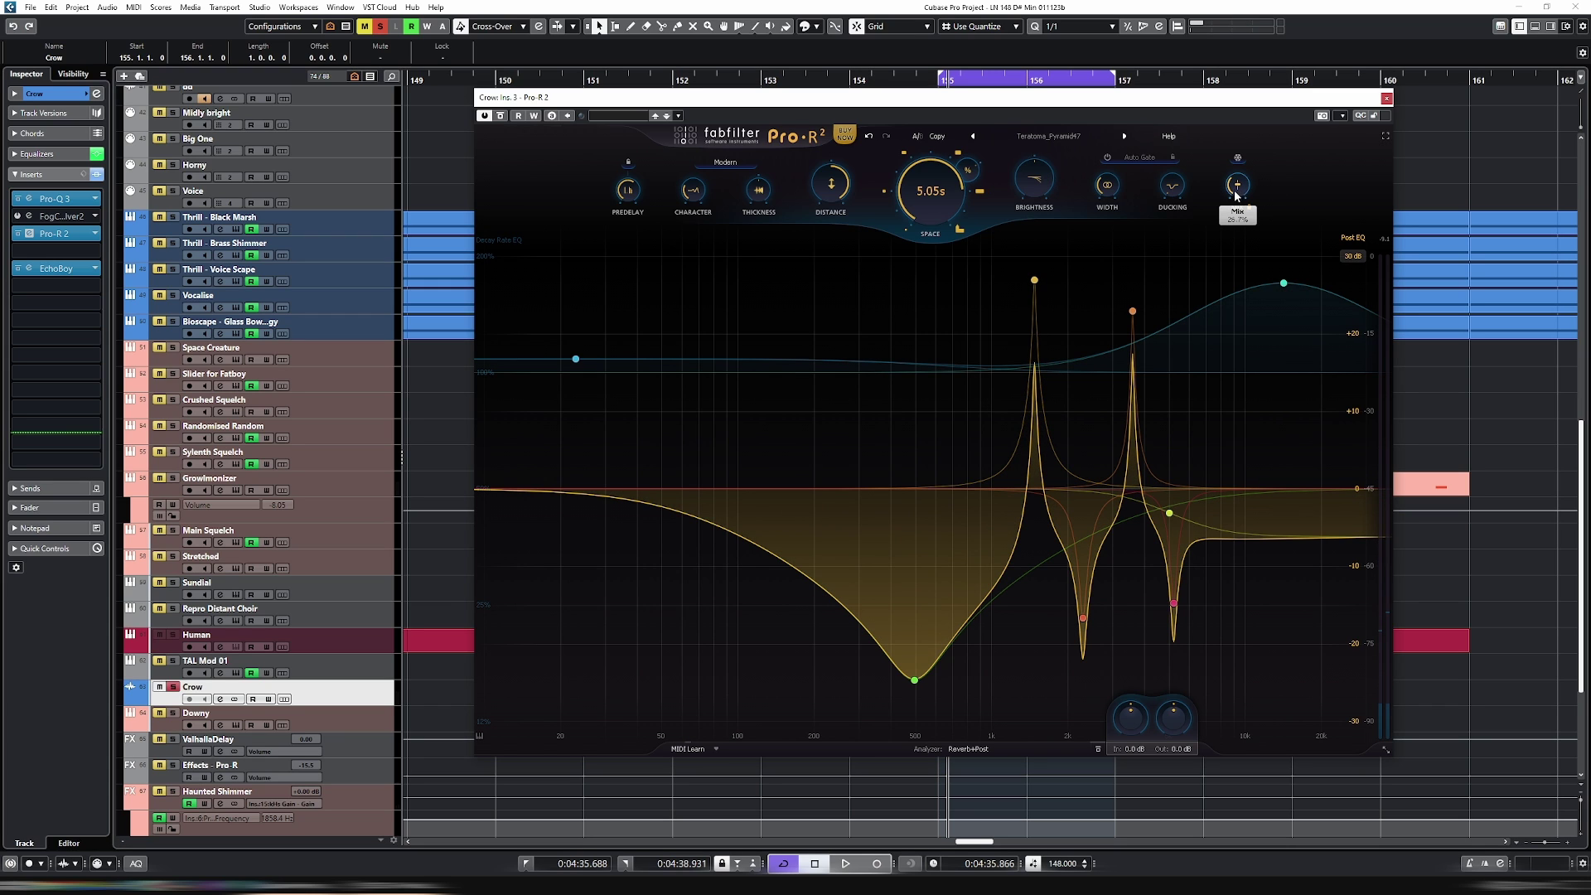
{"action": "key", "text": "space"}
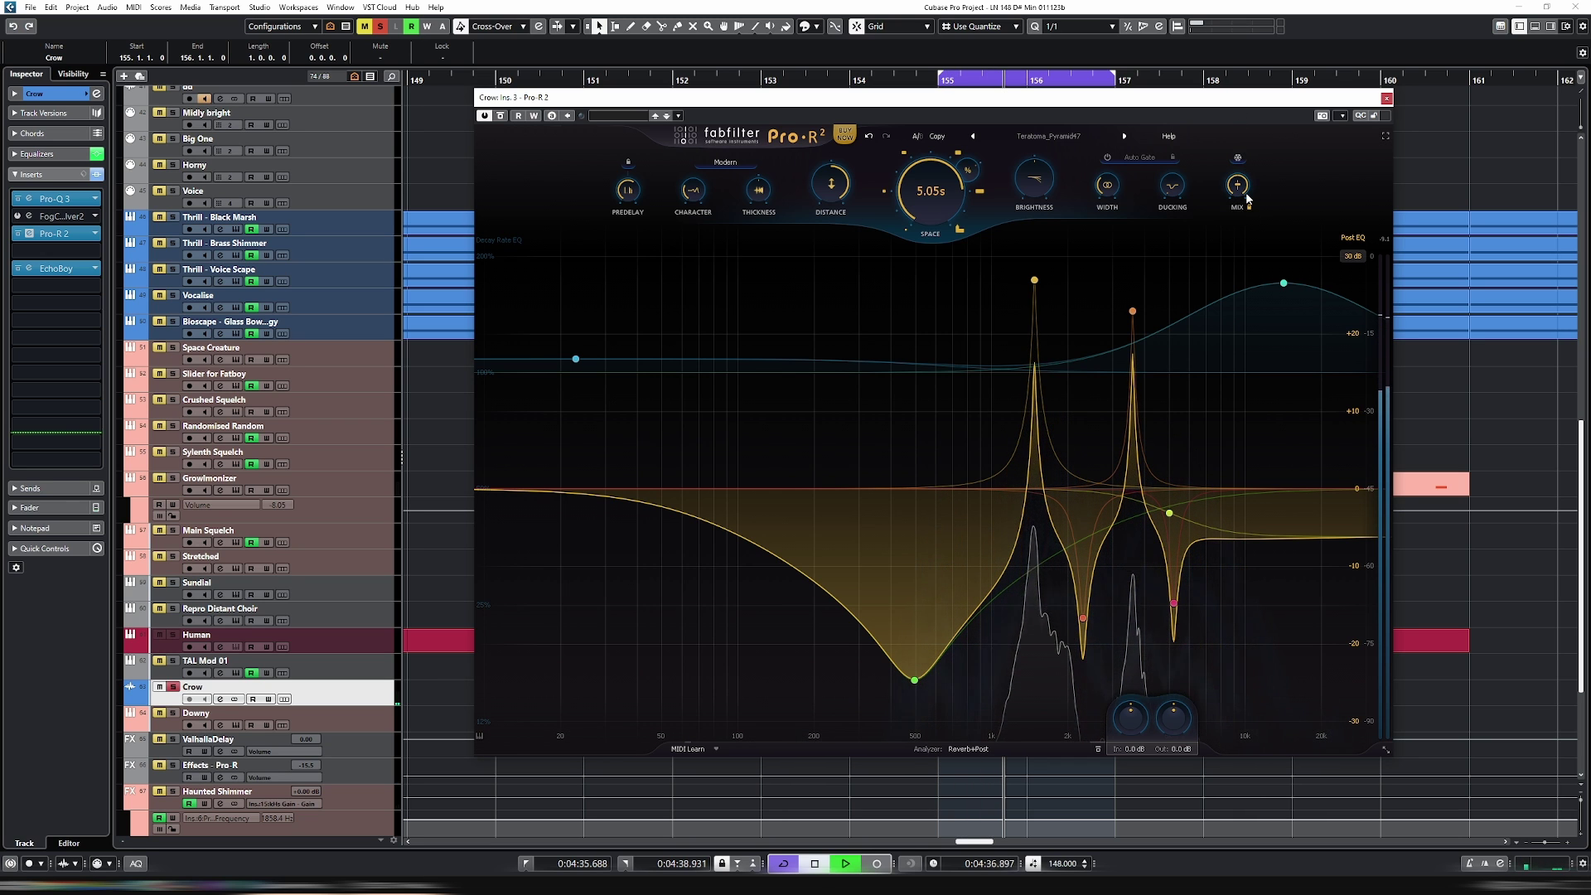
{"action": "key", "text": "space"}
{"action": "key", "text": "space"}
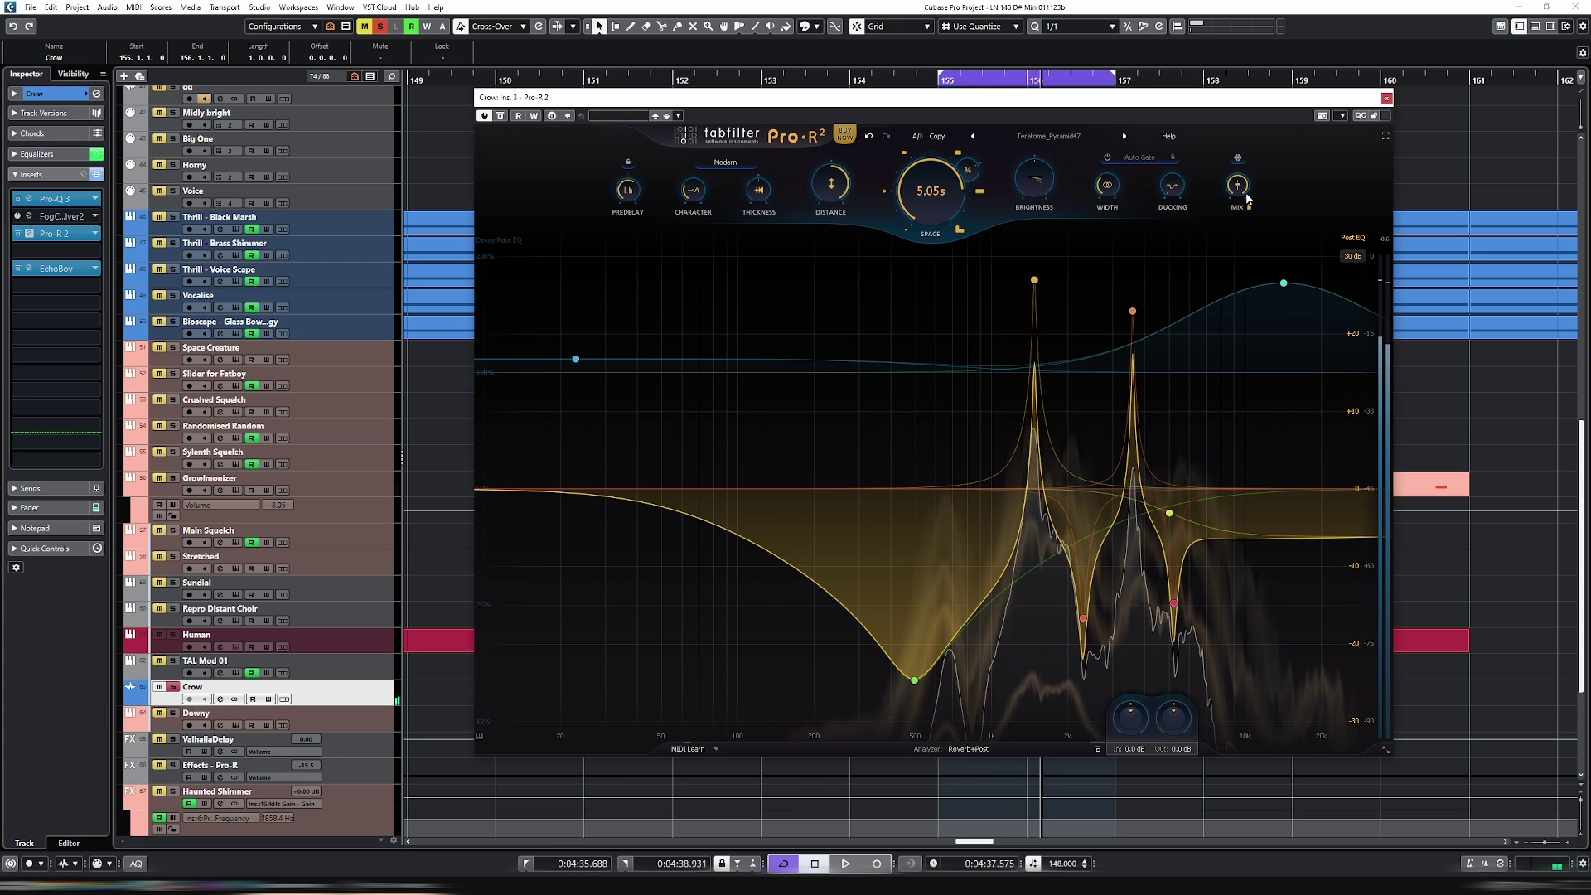
{"action": "key", "text": "space"}
Step: Switch Pro-R 2's reverb style to Plate while the loop plays
{"action": "mouse_move", "coordinate": [839, 200]}
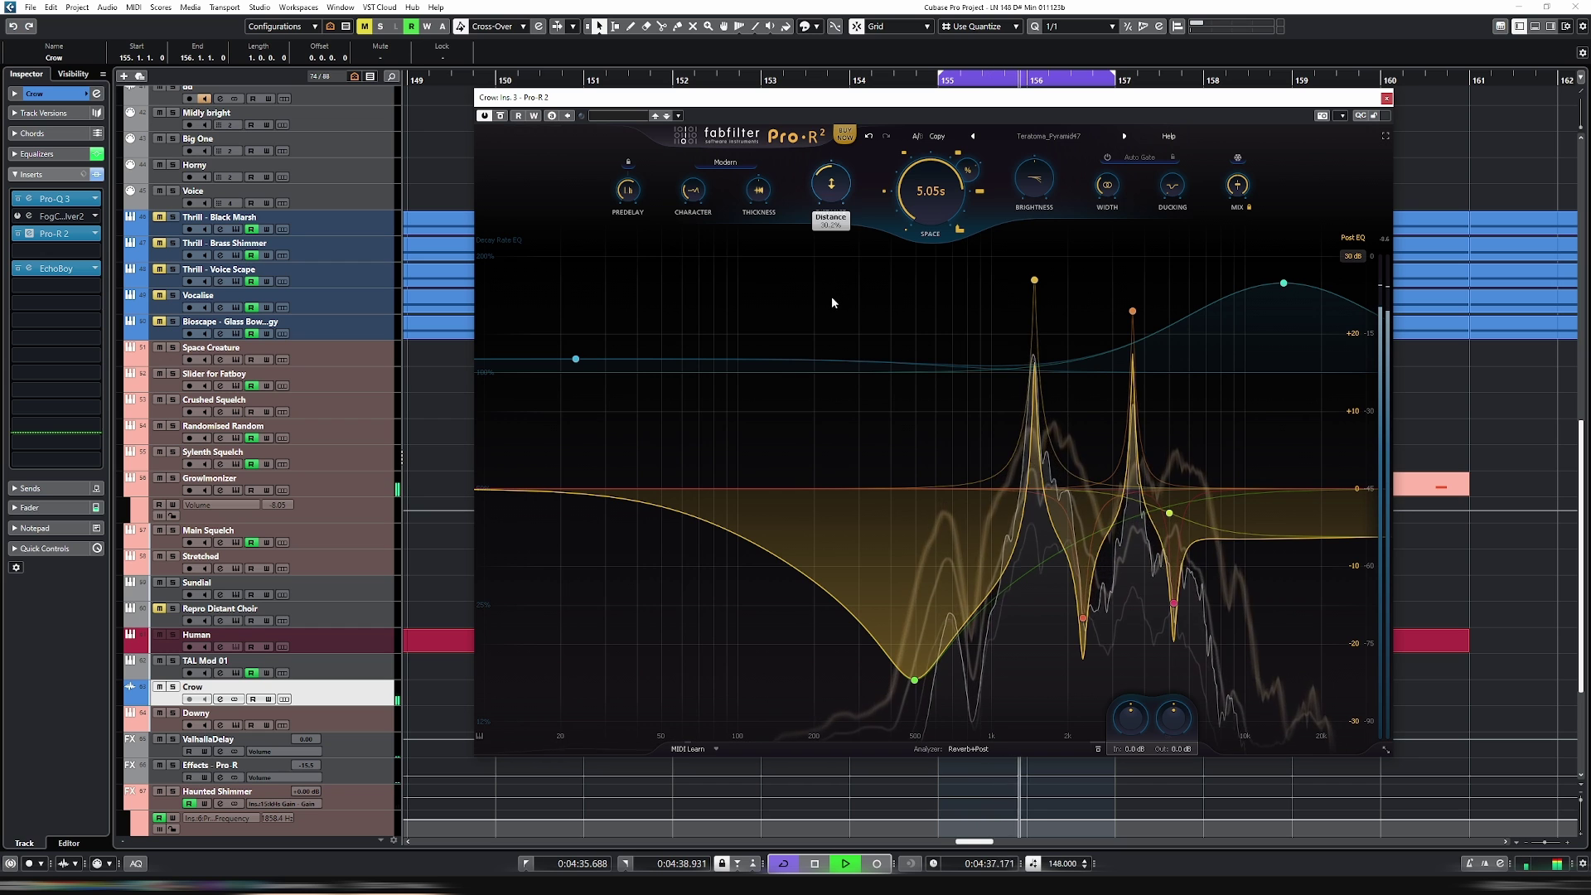
{"action": "left_click", "coordinate": [725, 162]}
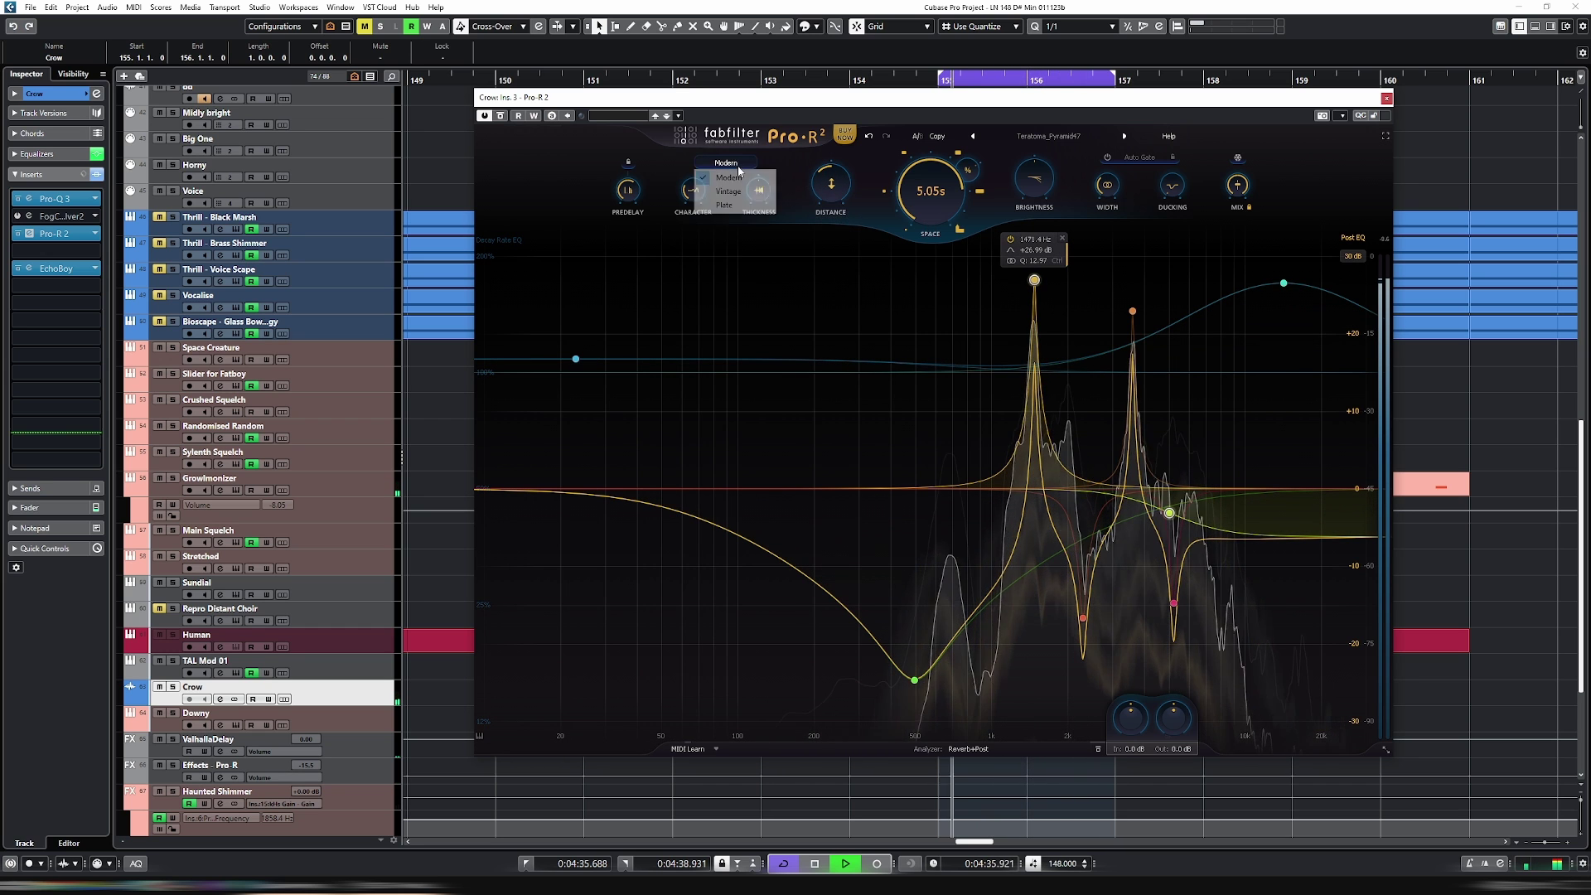
{"action": "left_click", "coordinate": [740, 212]}
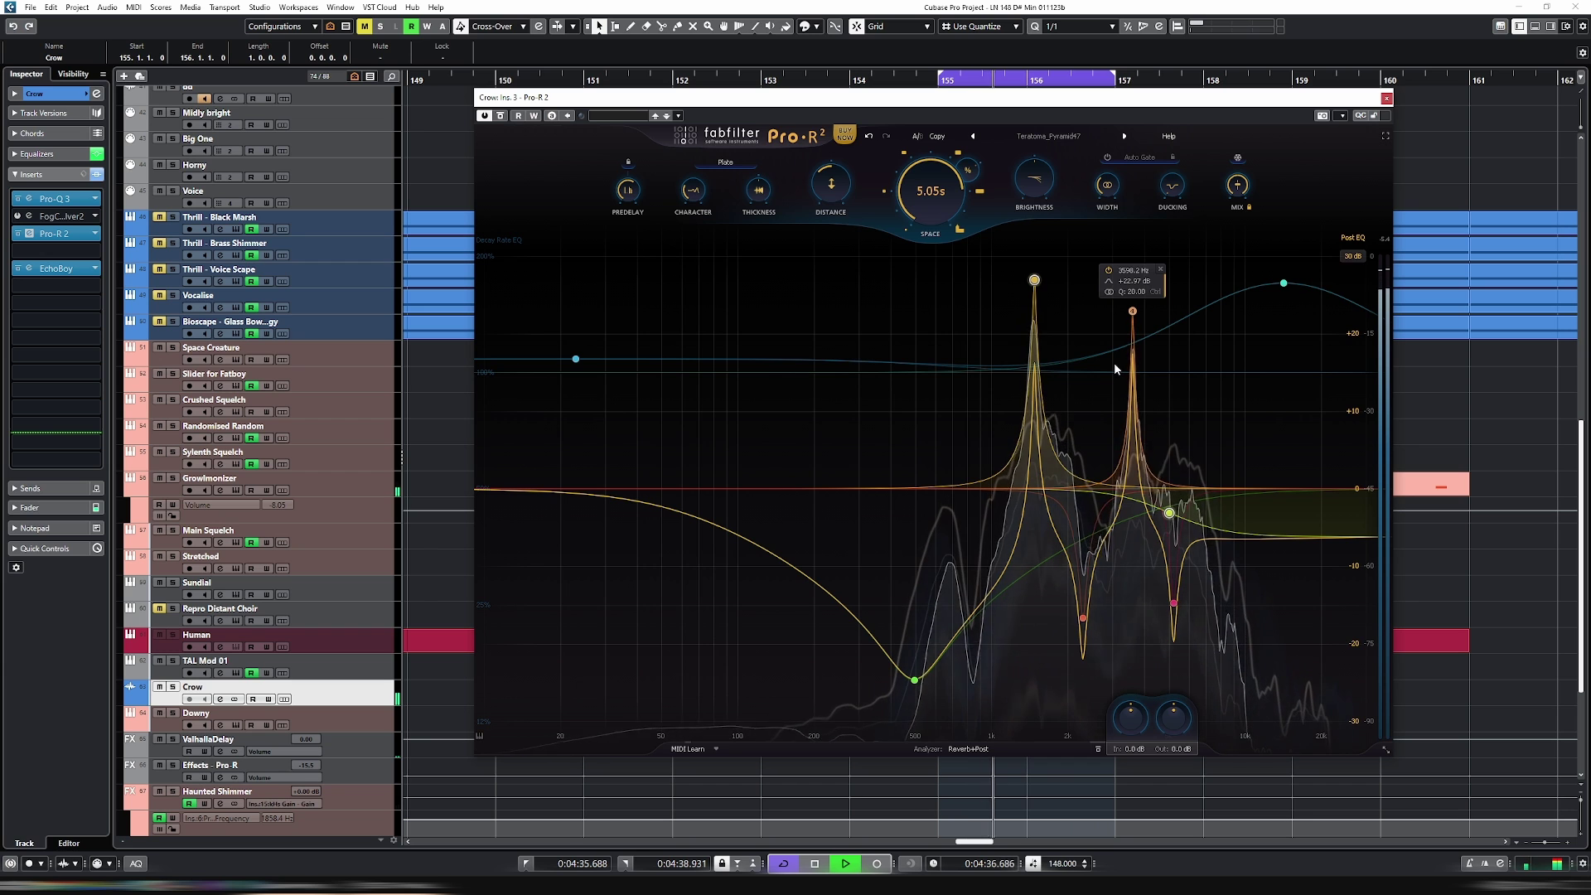
Step: Lower the Crow track's channel volume to about -17.4 dB in its channel settings
{"action": "key", "text": "e"}
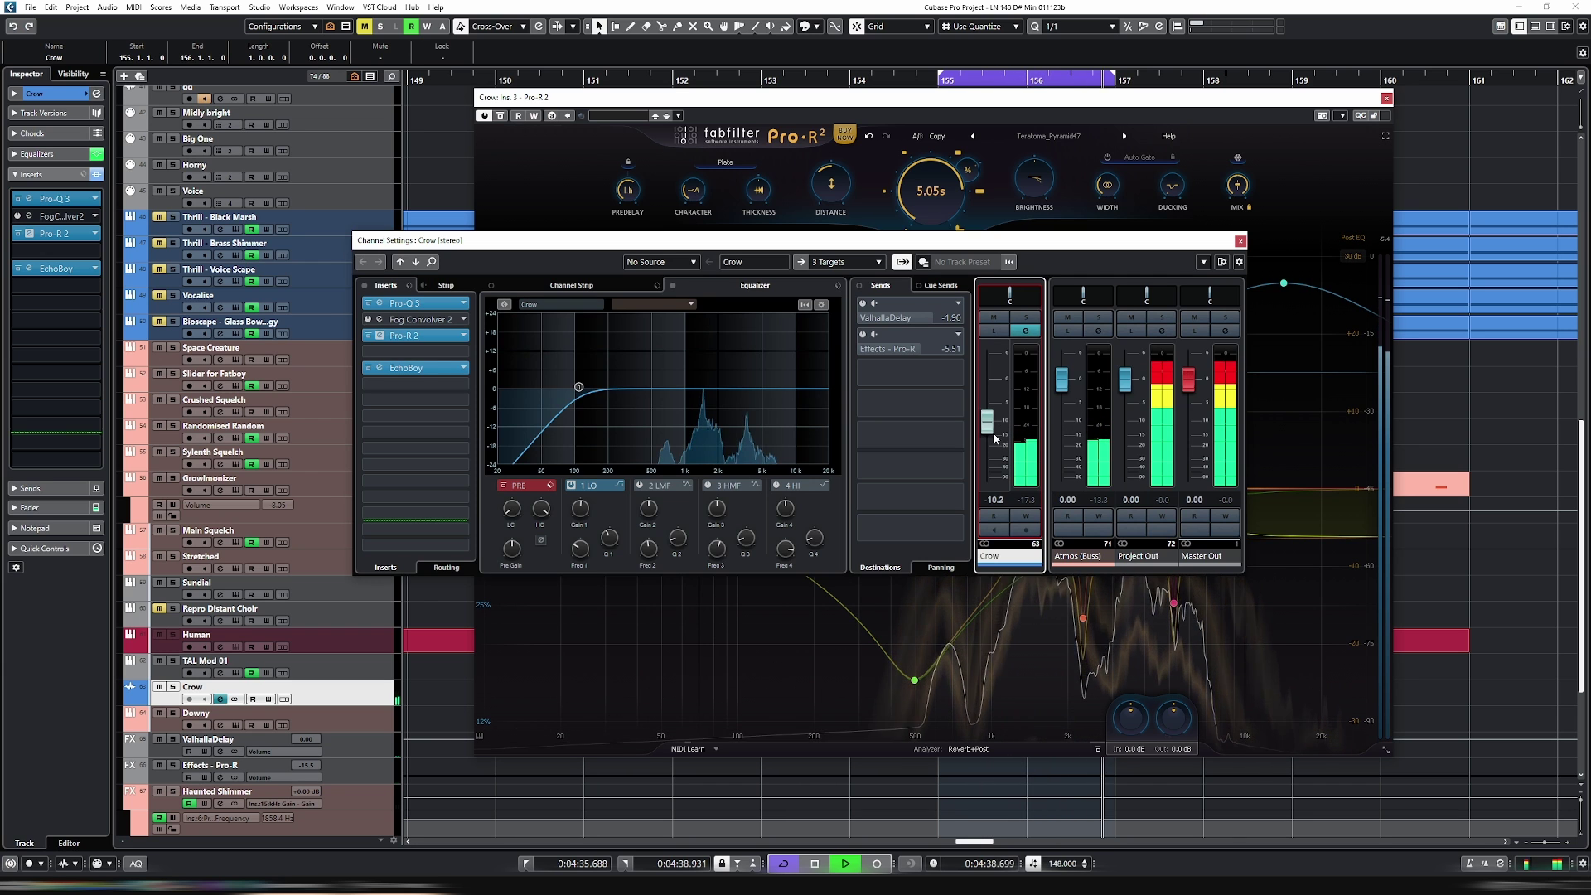
{"action": "left_click_drag", "start_coordinate": [991, 455], "coordinate": [997, 449]}
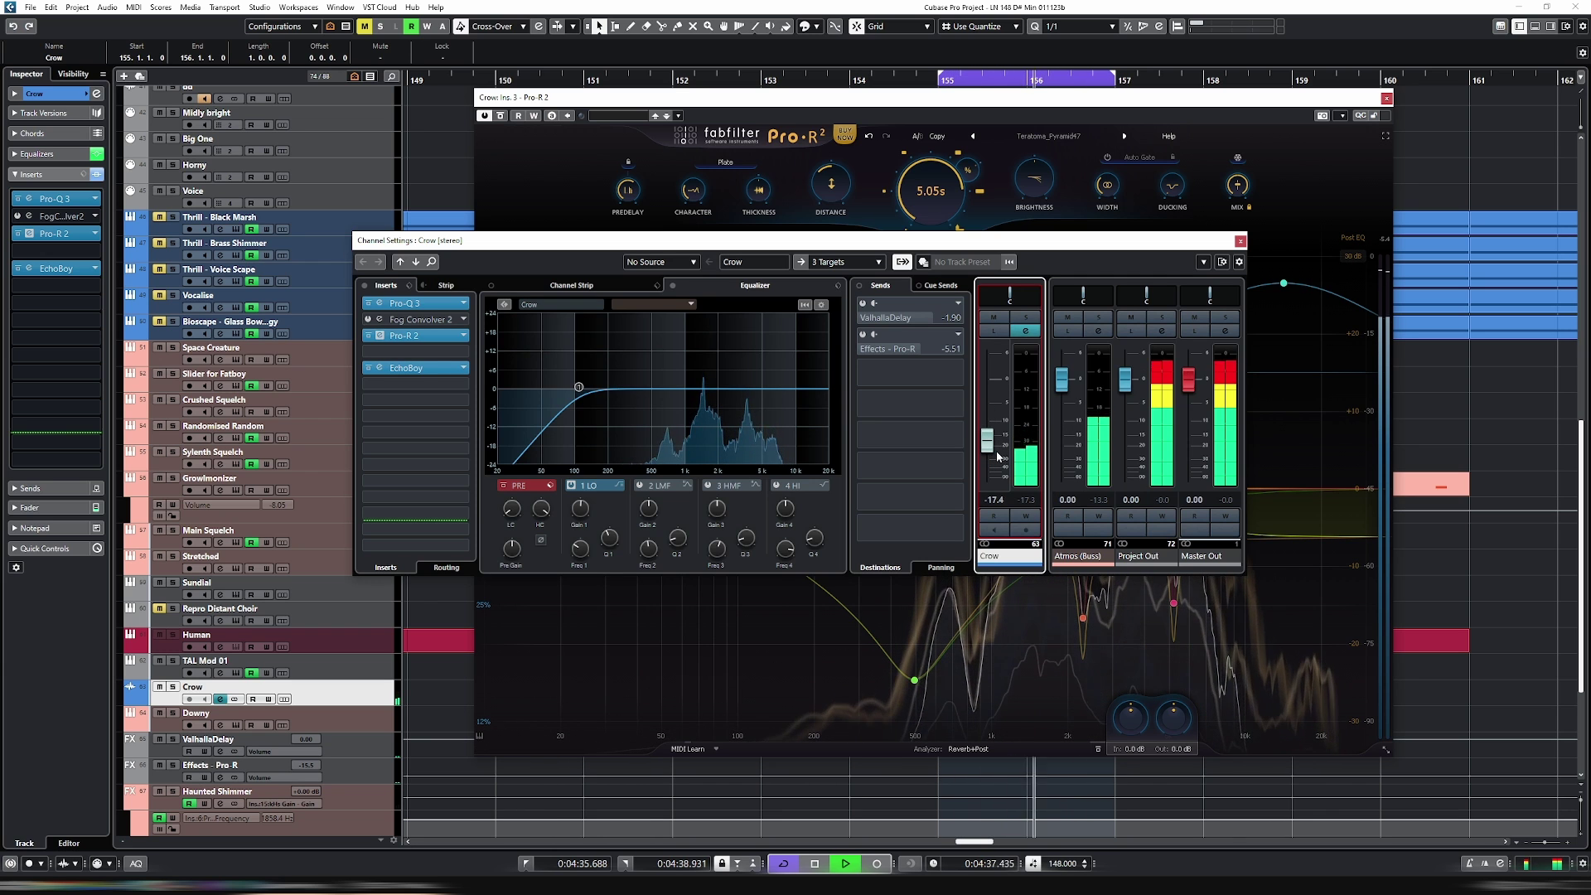
{"action": "key", "text": "e"}
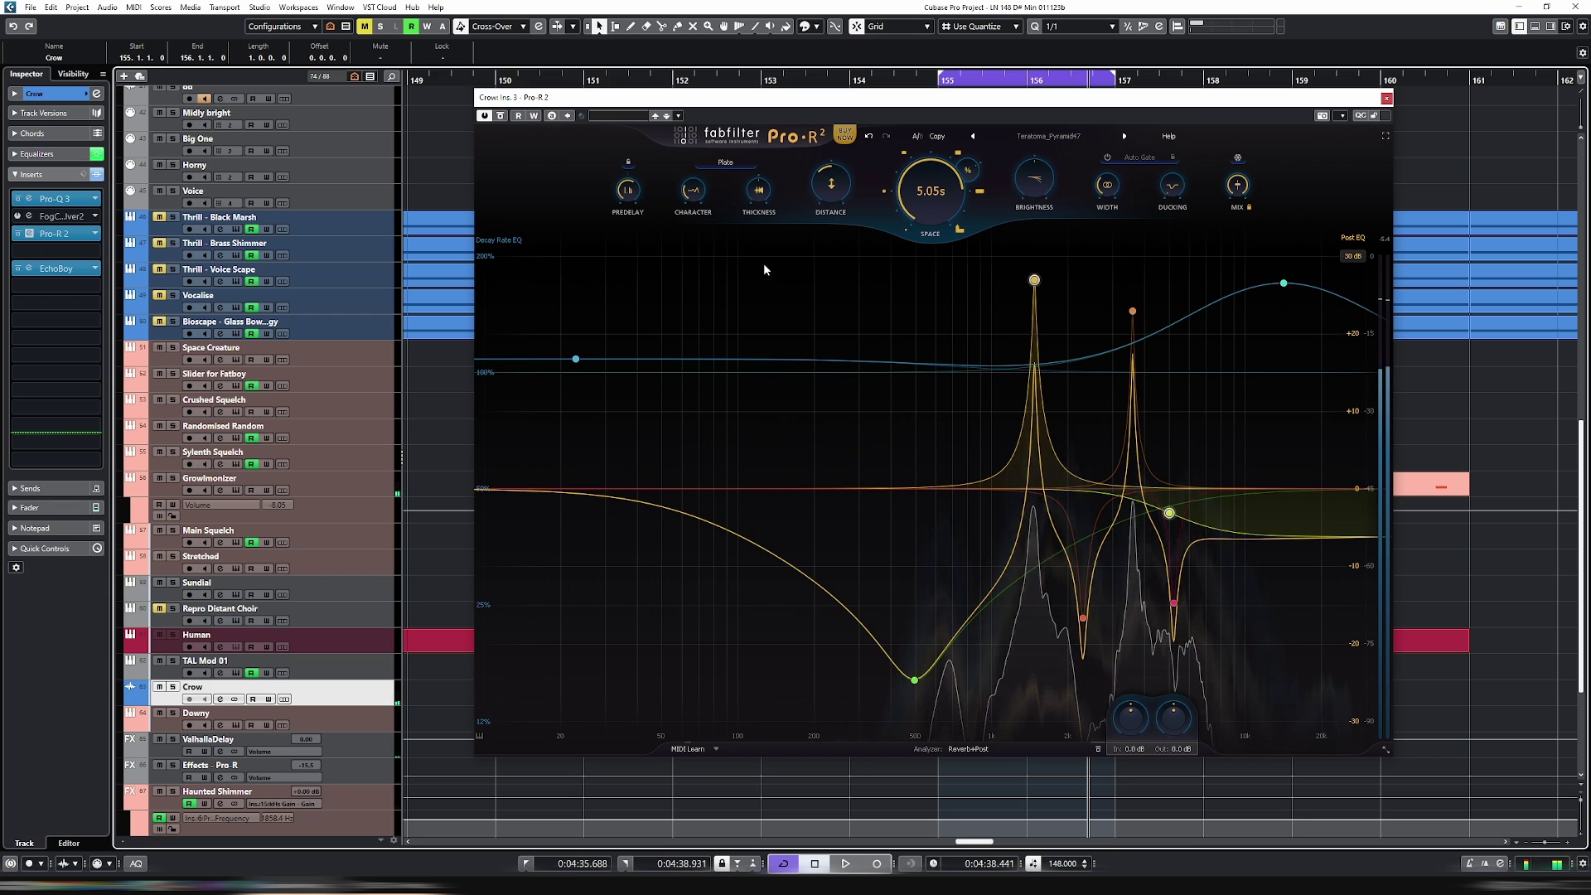
Step: Select all Post EQ bands and shift them together during playback, ending with the highest peak at about 1382.8 Hz and +27.23 dB
{"action": "left_click_drag", "start_coordinate": [763, 264], "coordinate": [1281, 704]}
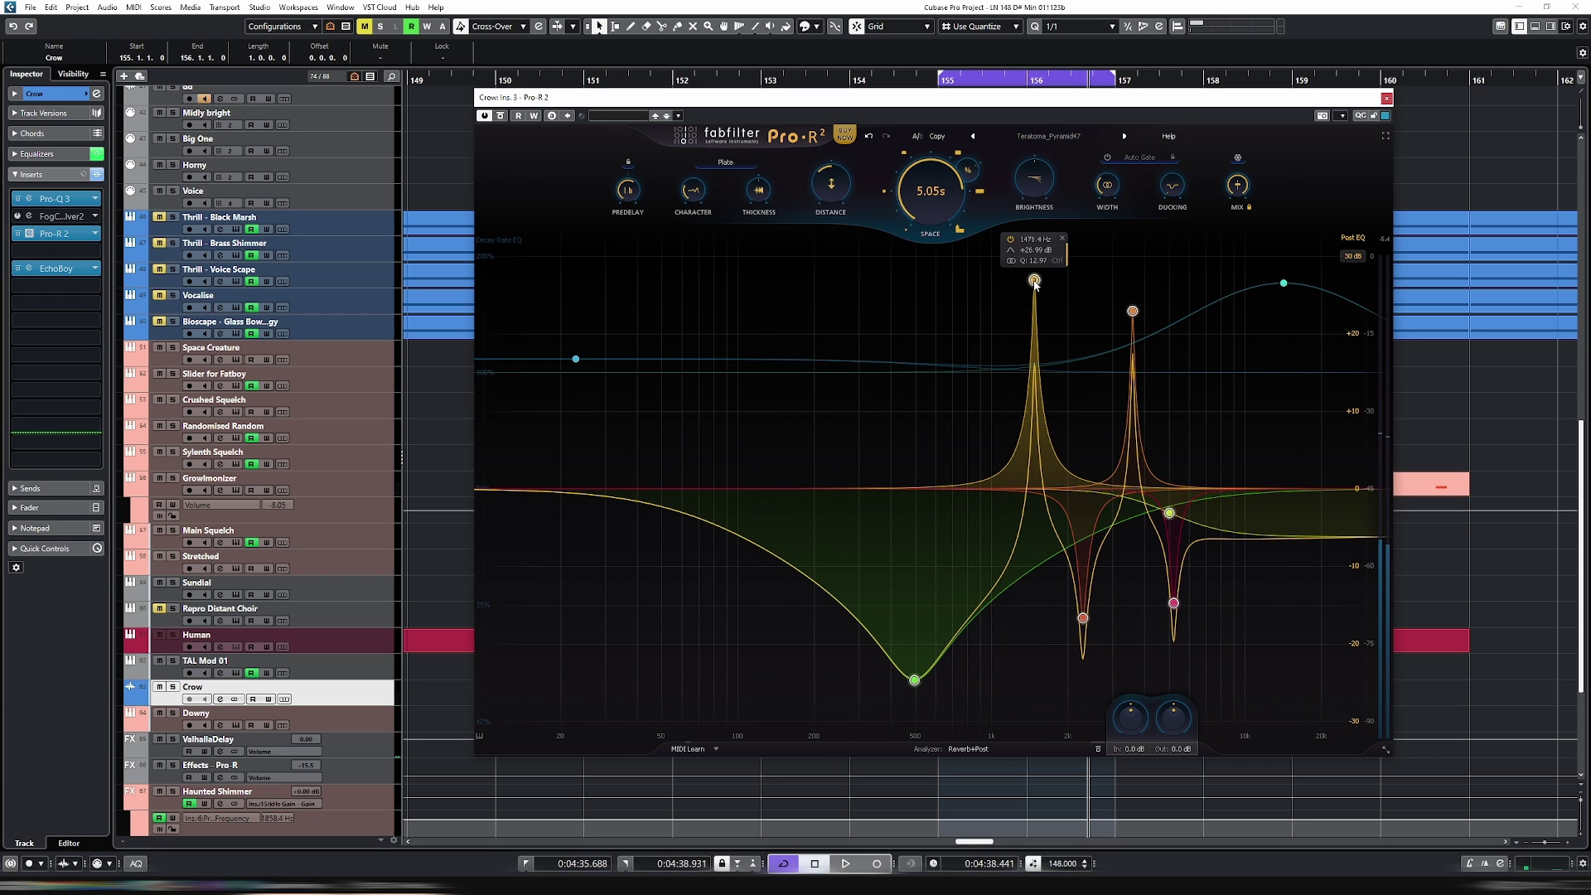
{"action": "key", "text": "s"}
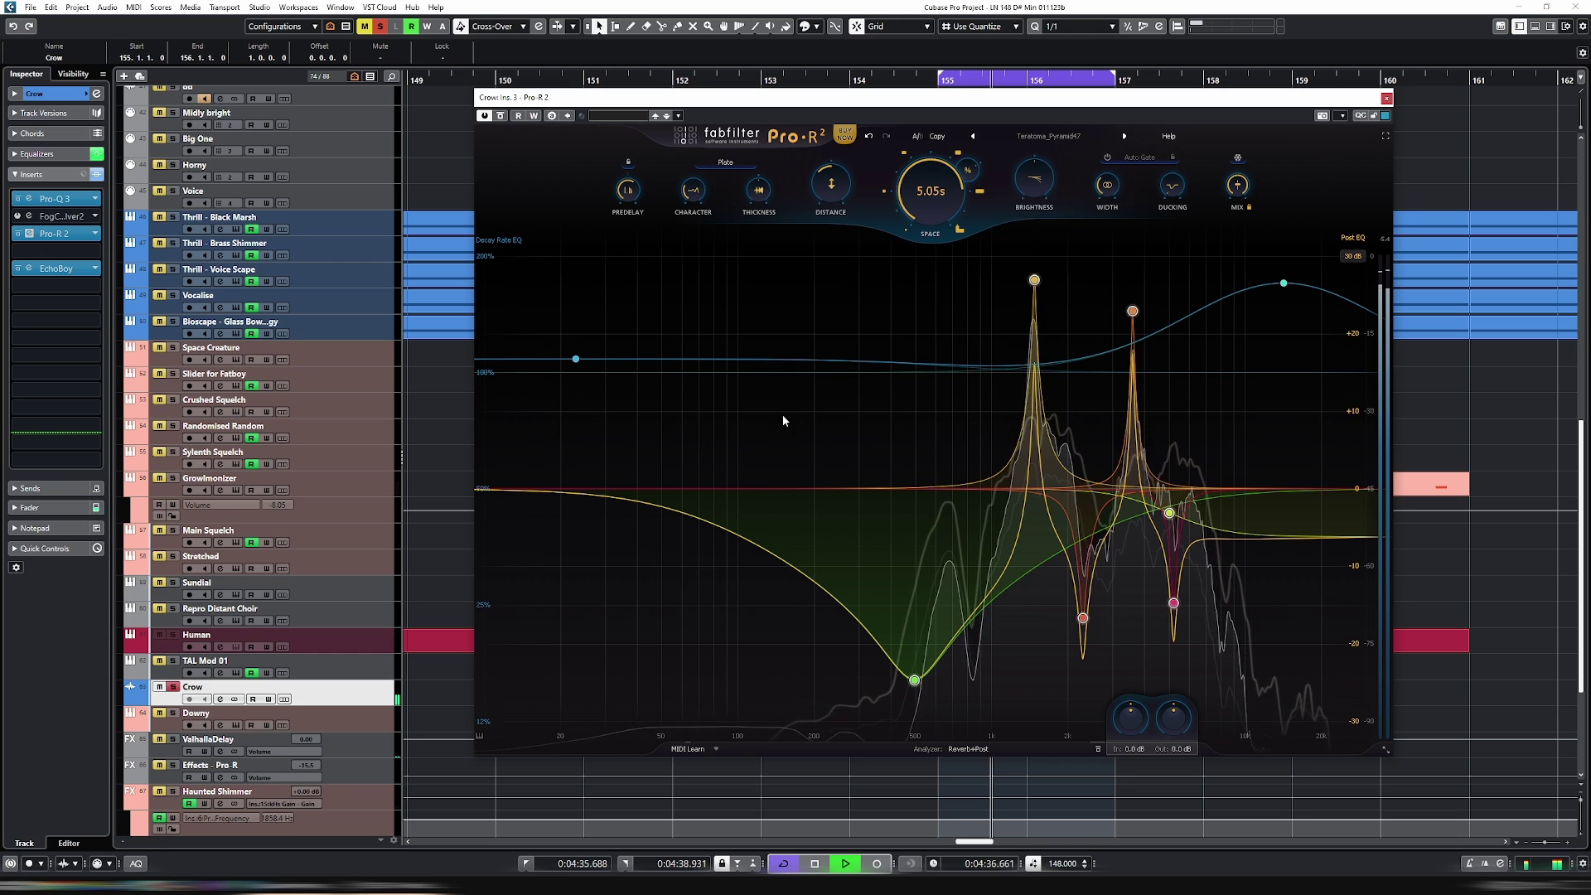
{"action": "left_click_drag", "start_coordinate": [1035, 282], "coordinate": [995, 289]}
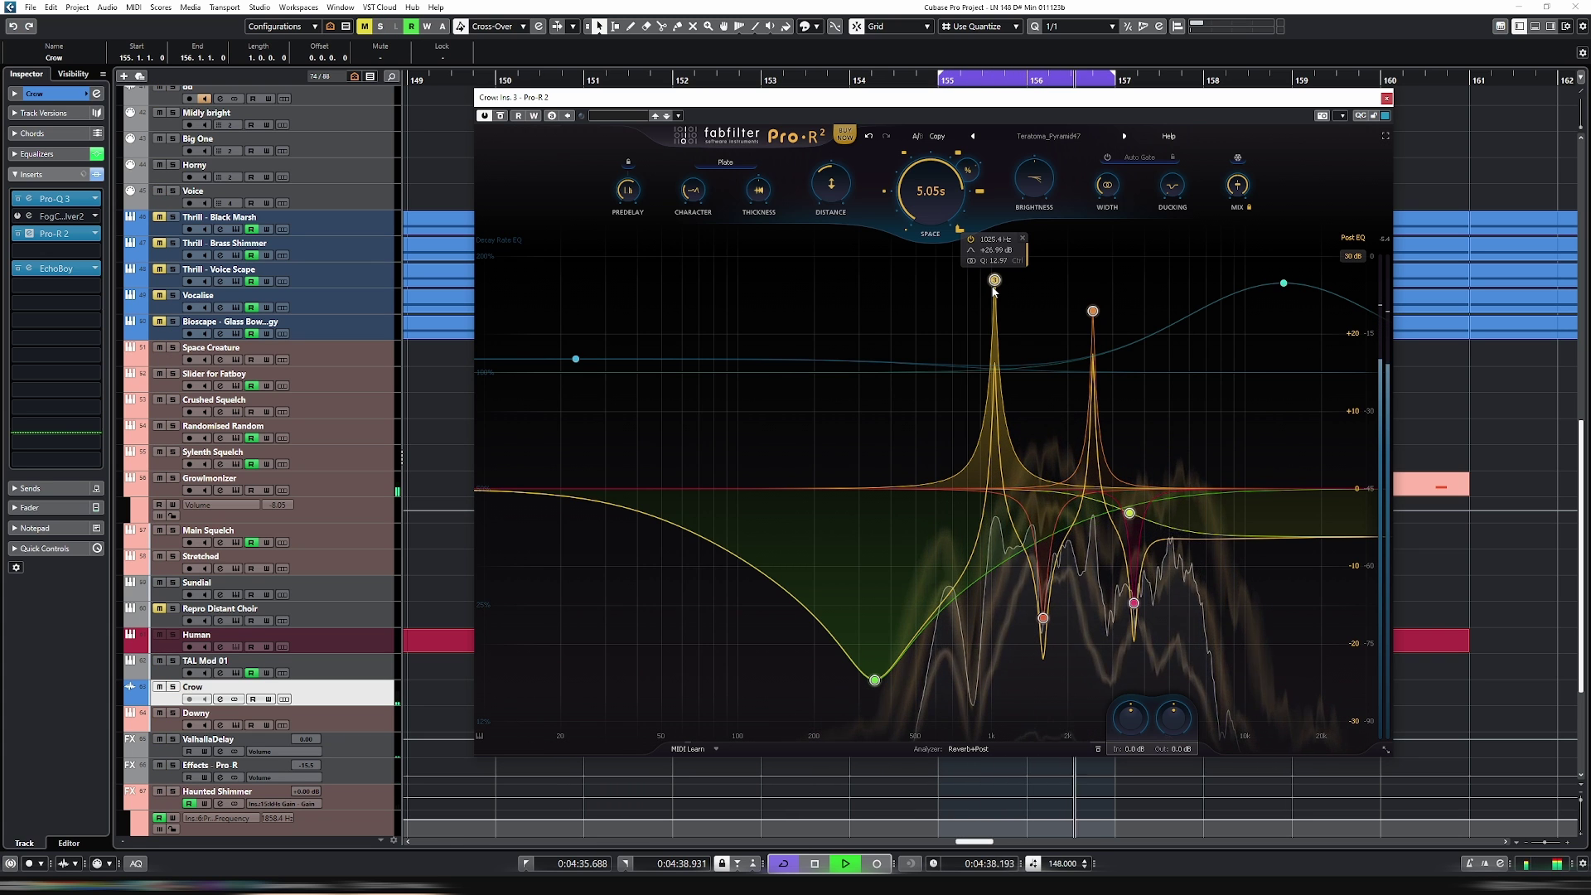
{"action": "left_click_drag", "start_coordinate": [995, 285], "coordinate": [1029, 285]}
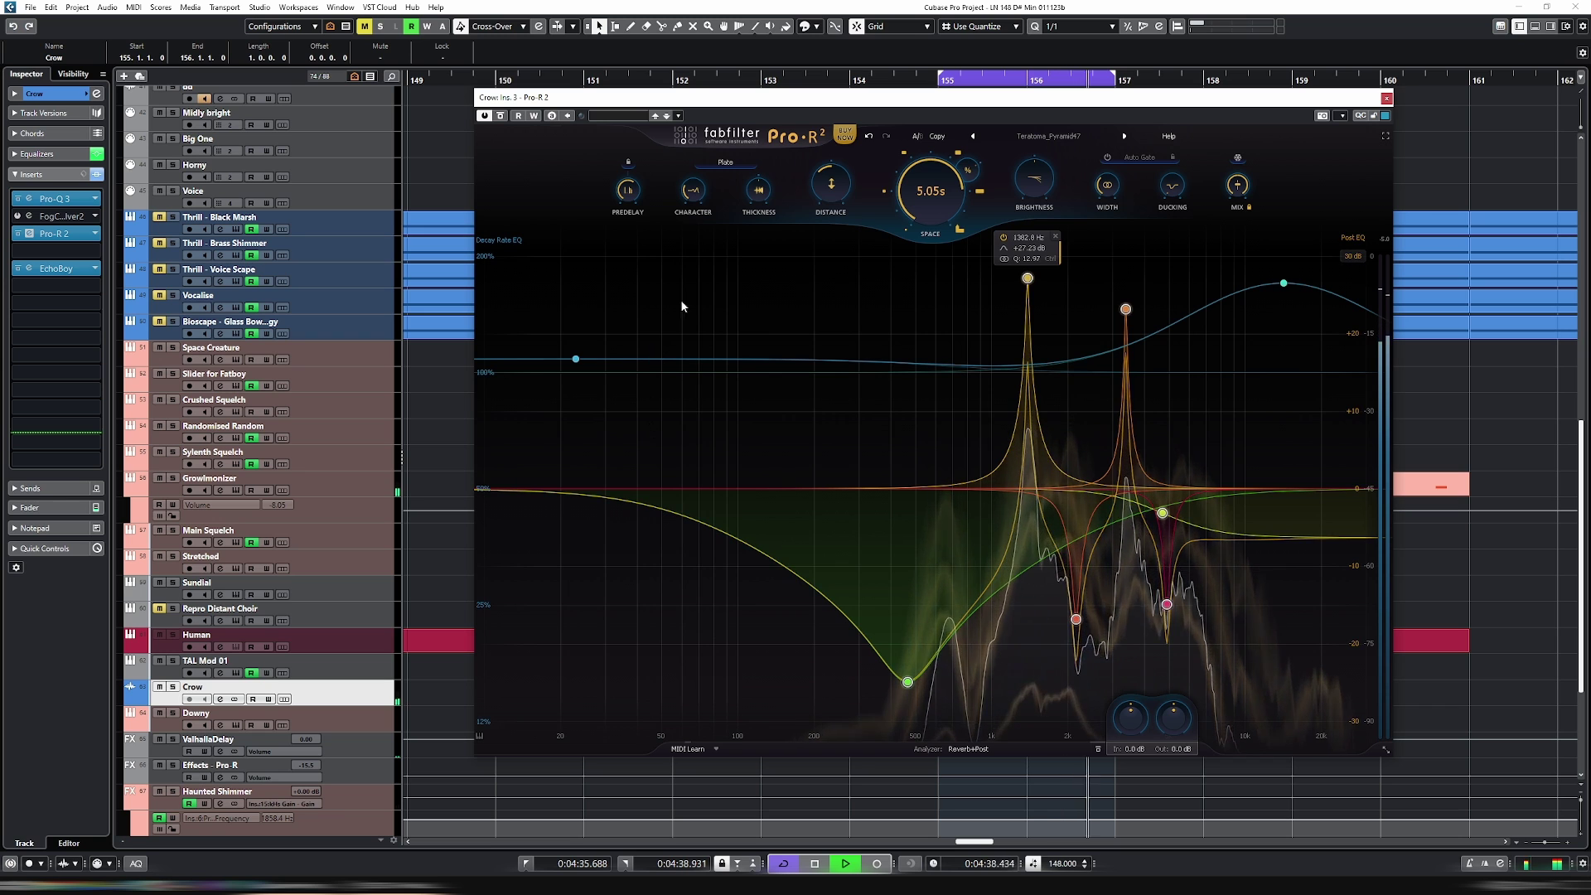
{"action": "key", "text": "space"}
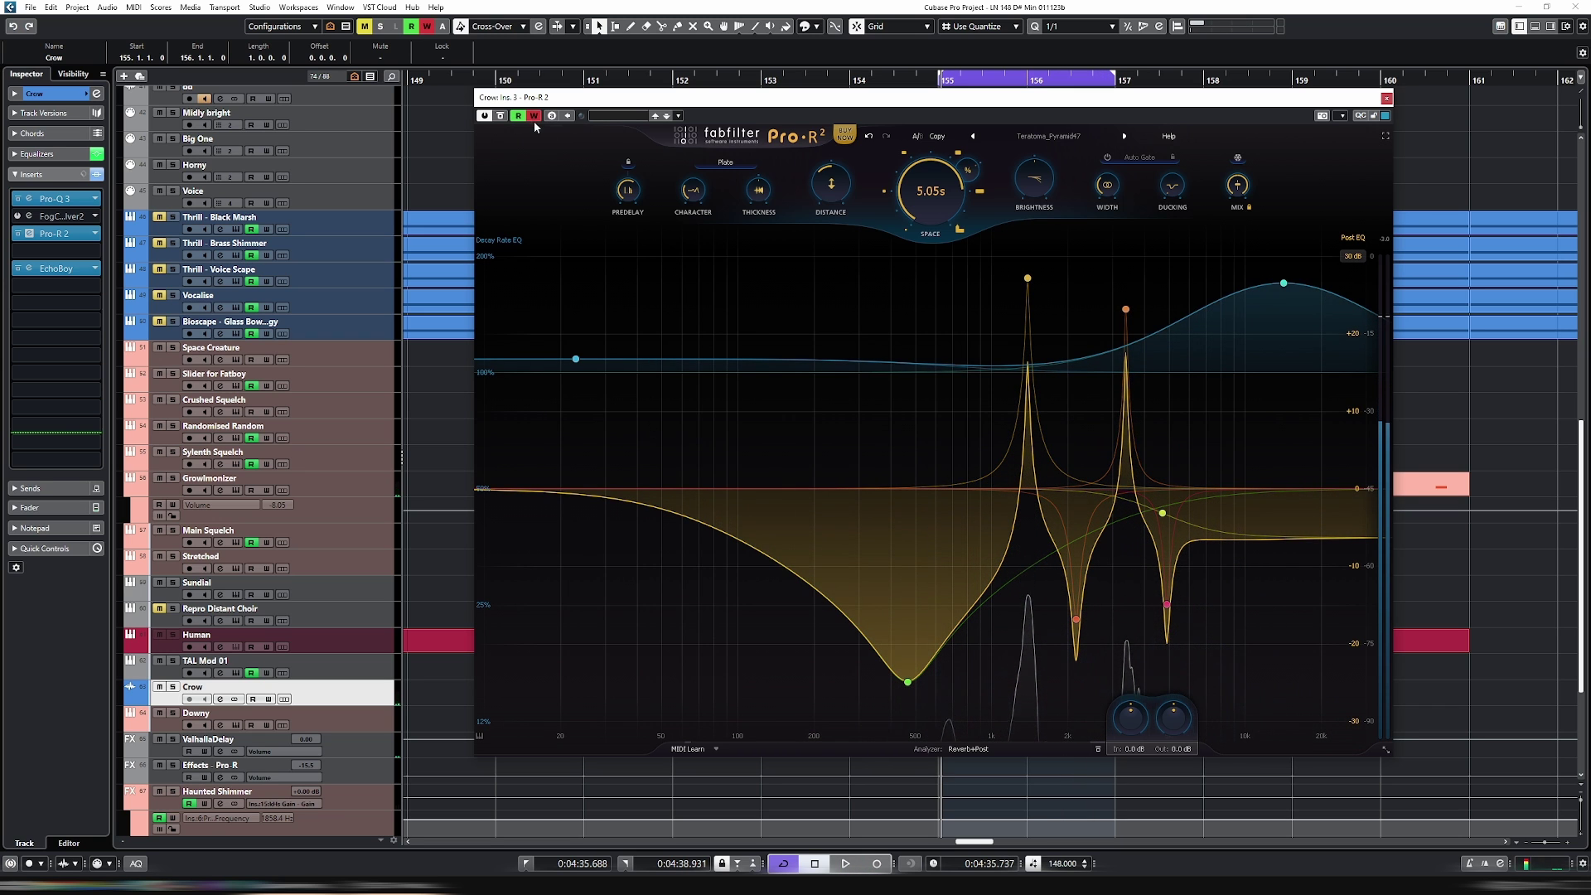
Step: Enable automation writing for Pro-R 2 and record a frequency sweep of all the selected Post EQ bands over the loop
{"action": "left_click", "coordinate": [533, 116]}
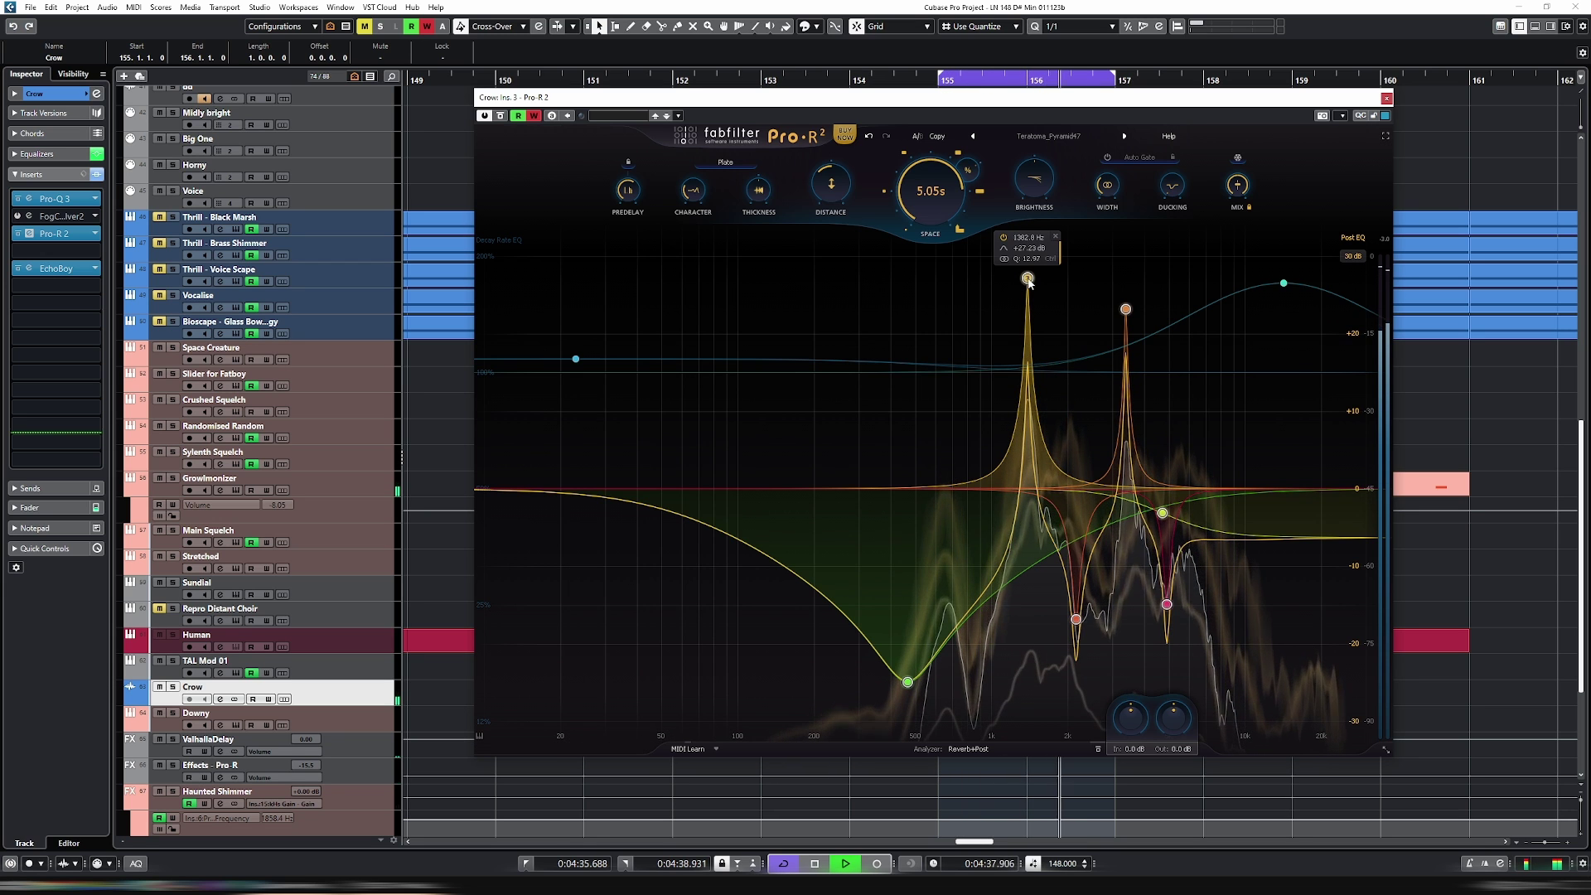
{"action": "left_click_drag", "start_coordinate": [1028, 282], "coordinate": [980, 282]}
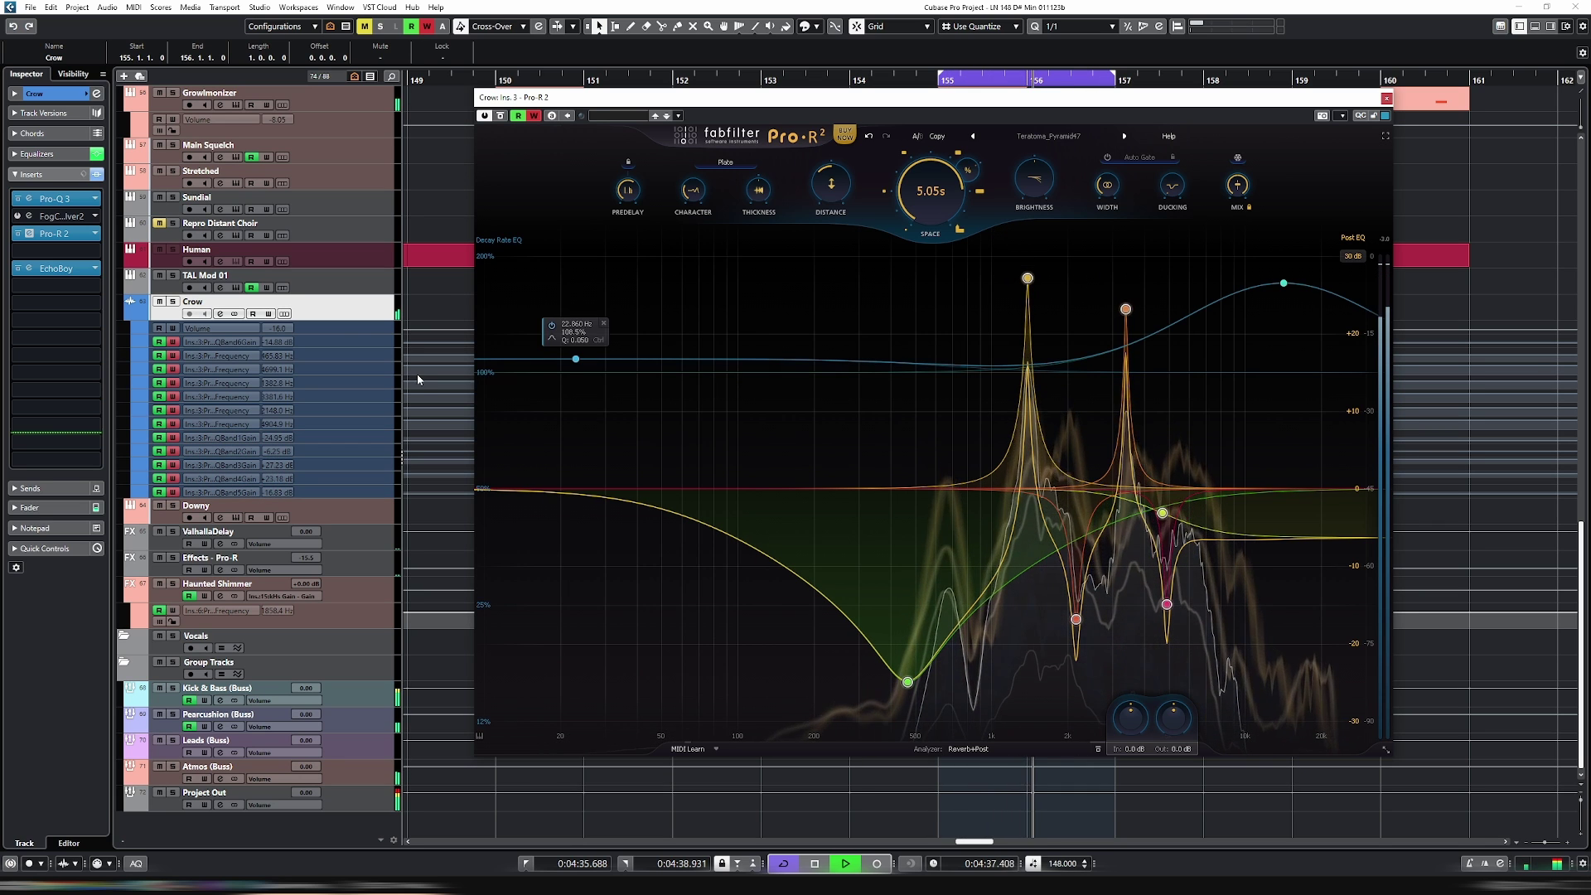
{"action": "key", "text": "space"}
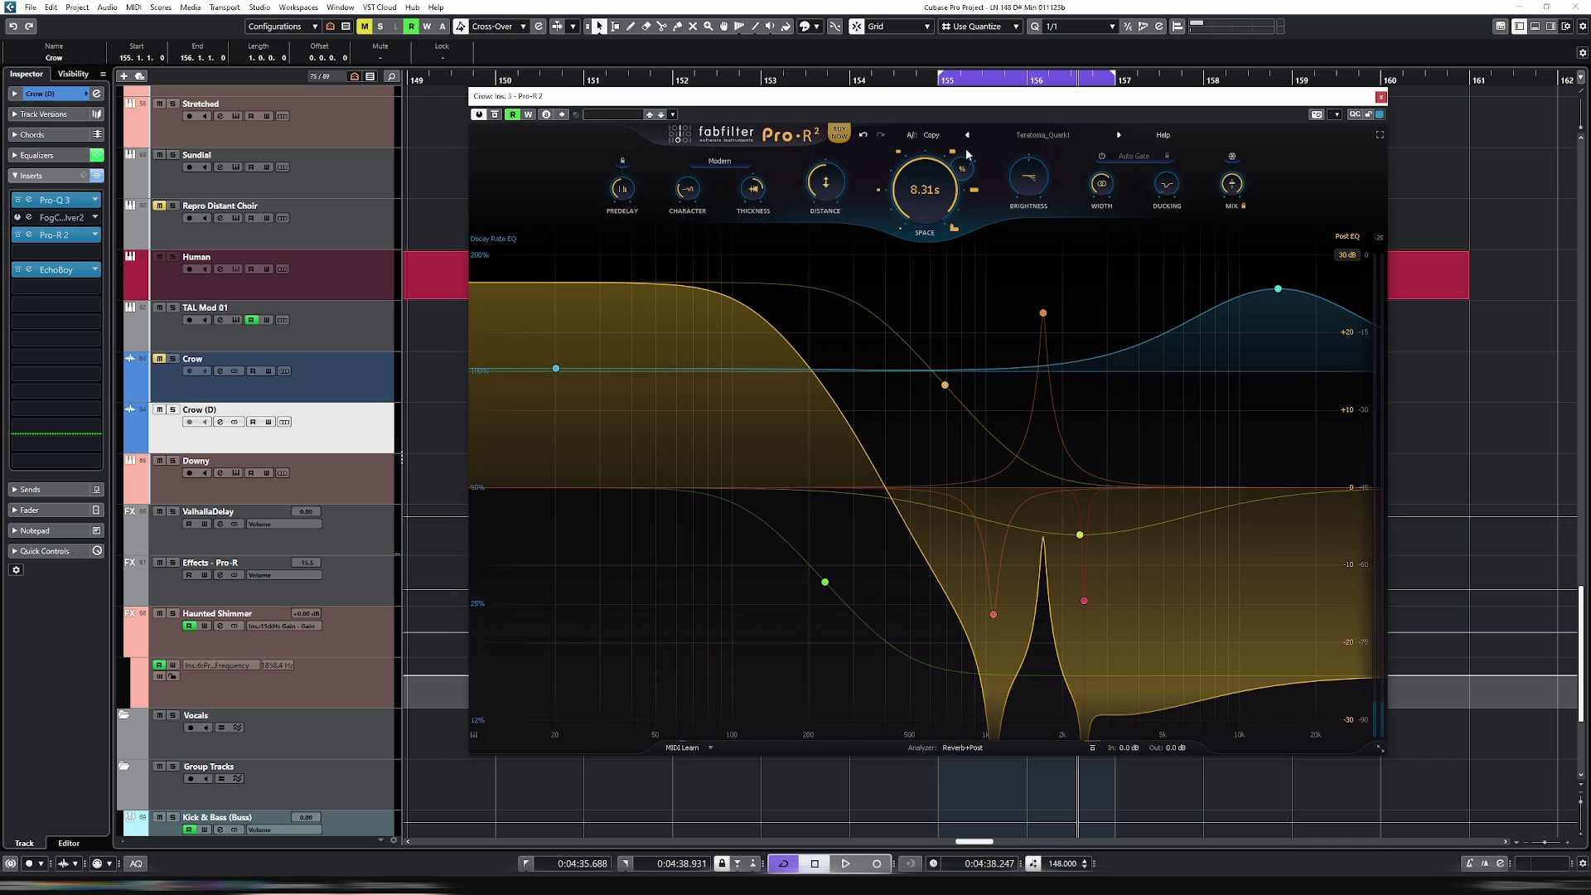
Step: Open Pro-R 2's presets on the duplicated Crow track to import another impulse response
{"action": "left_click", "coordinate": [1028, 133]}
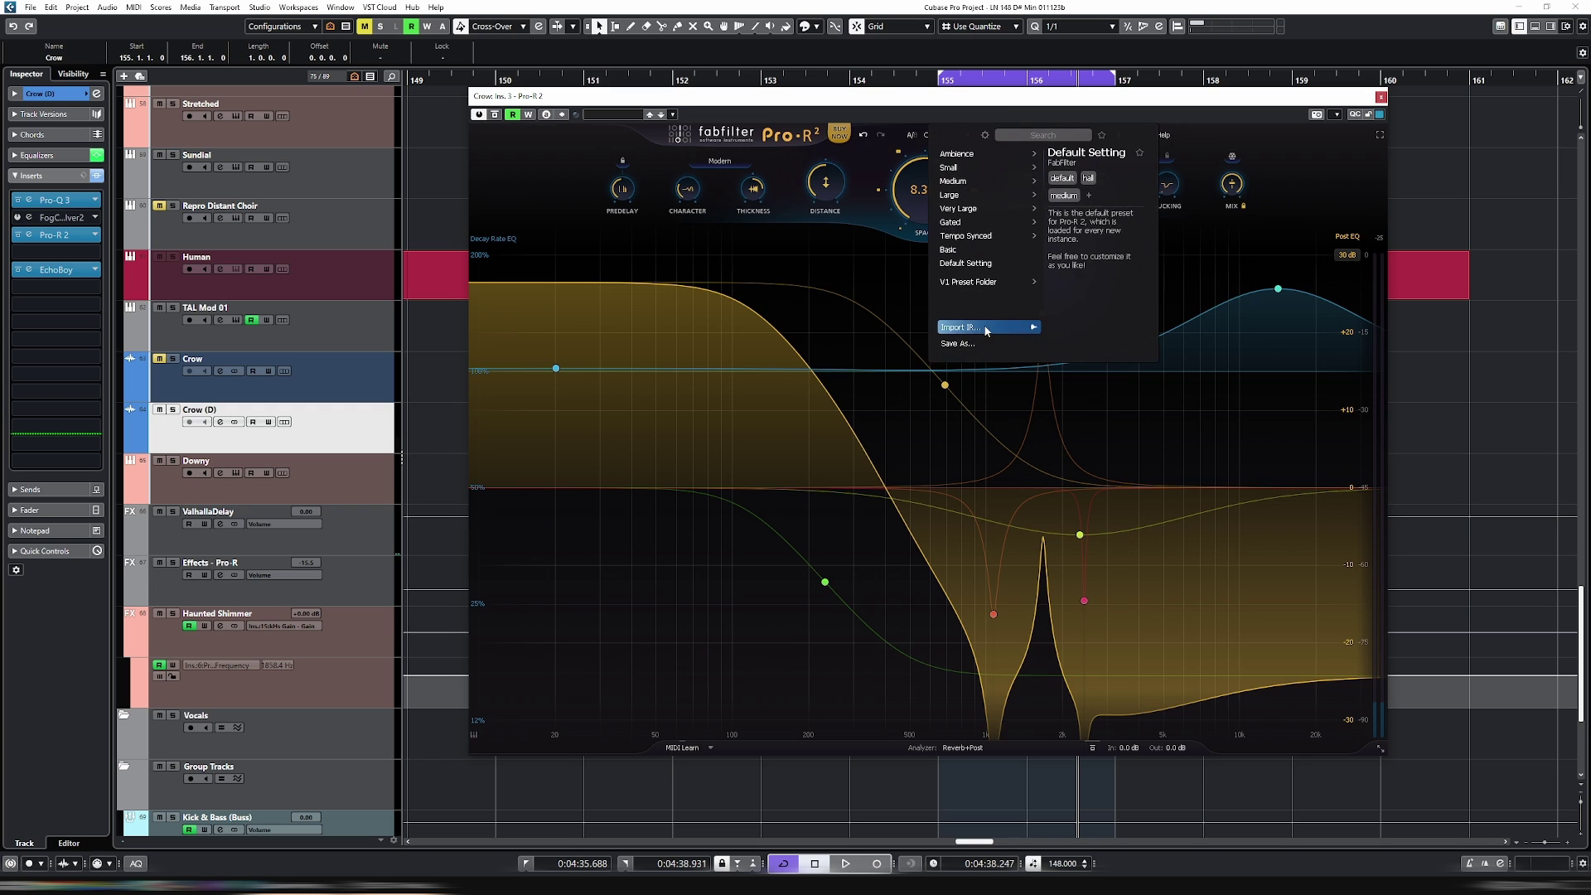